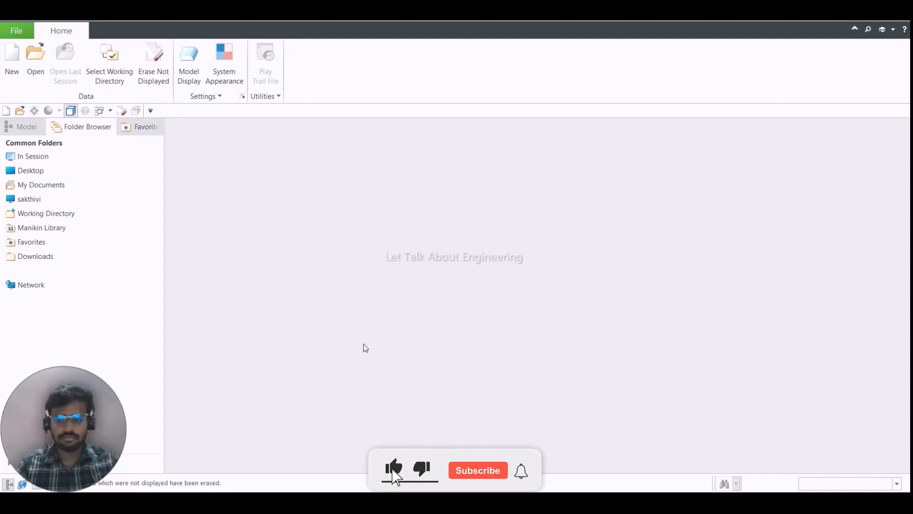
- Create a new part and open an extrude sketch on the TOP plane, with datum planes displayed and the view parallel to the screen
click(21, 47)
key(Return)
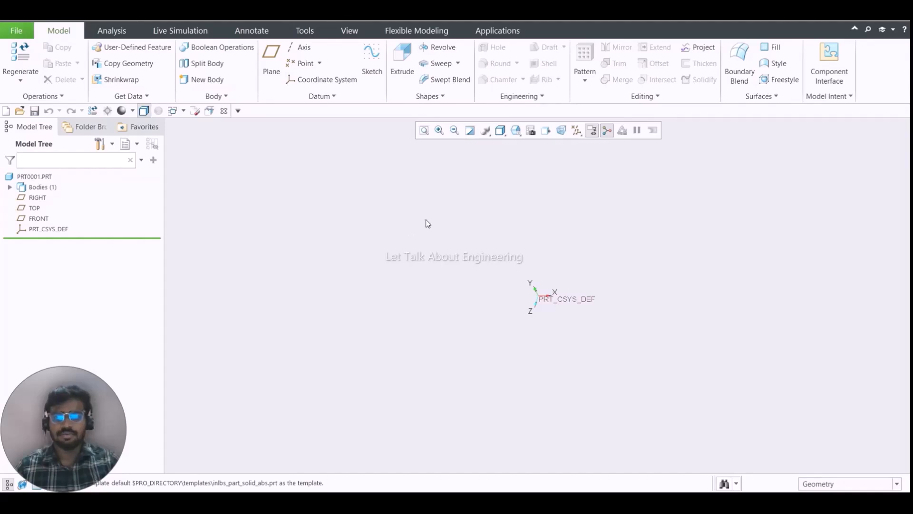
click(402, 58)
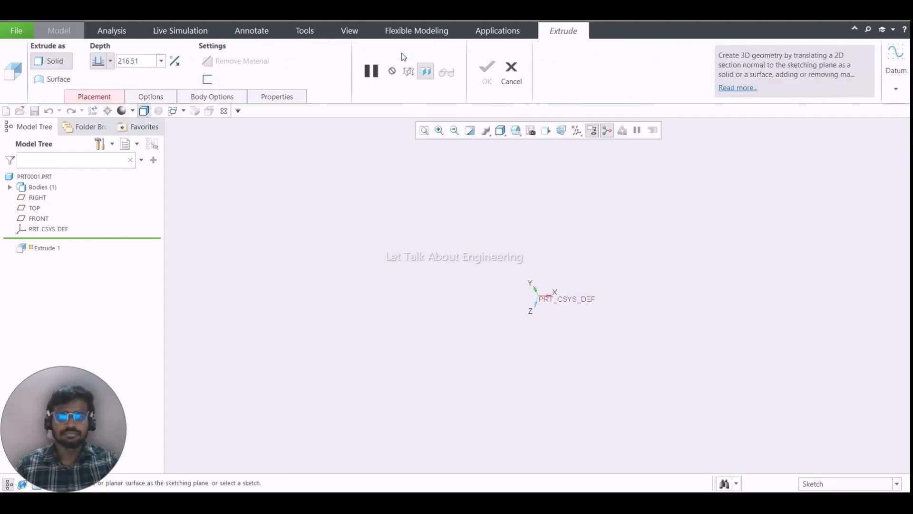
click(592, 130)
click(604, 196)
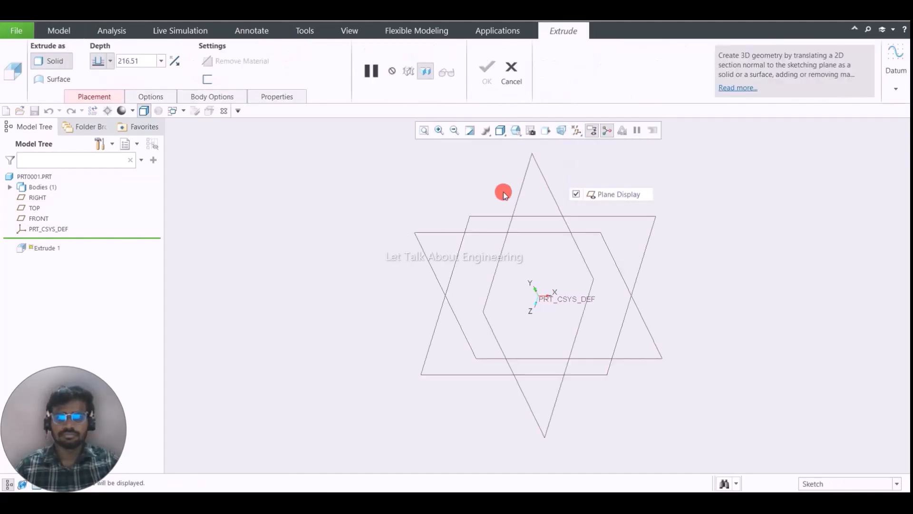
click(629, 215)
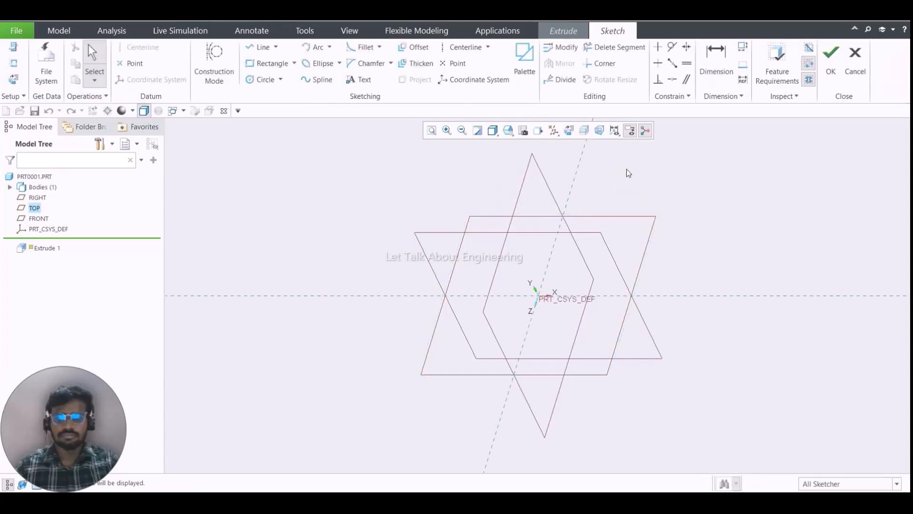
click(570, 131)
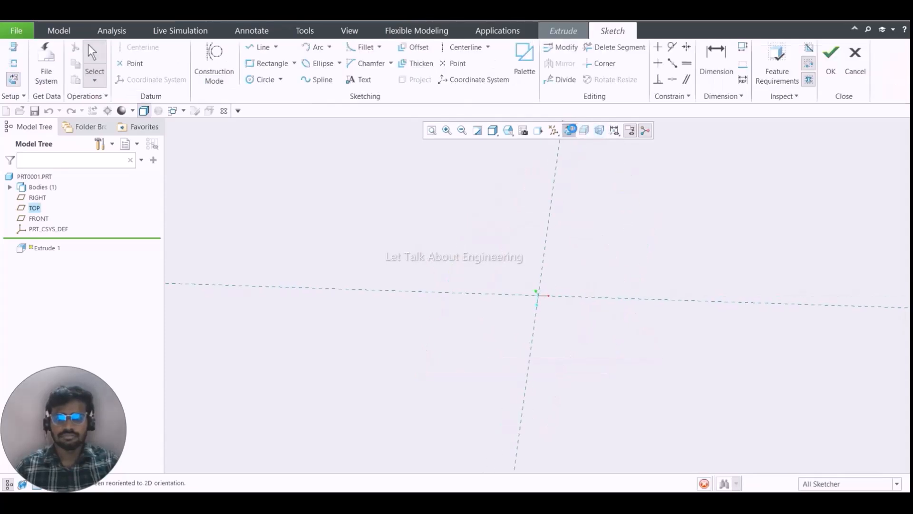
- Sketch a rectangle about 404 by 284 around the origin, centred horizontally on the vertical reference
click(265, 67)
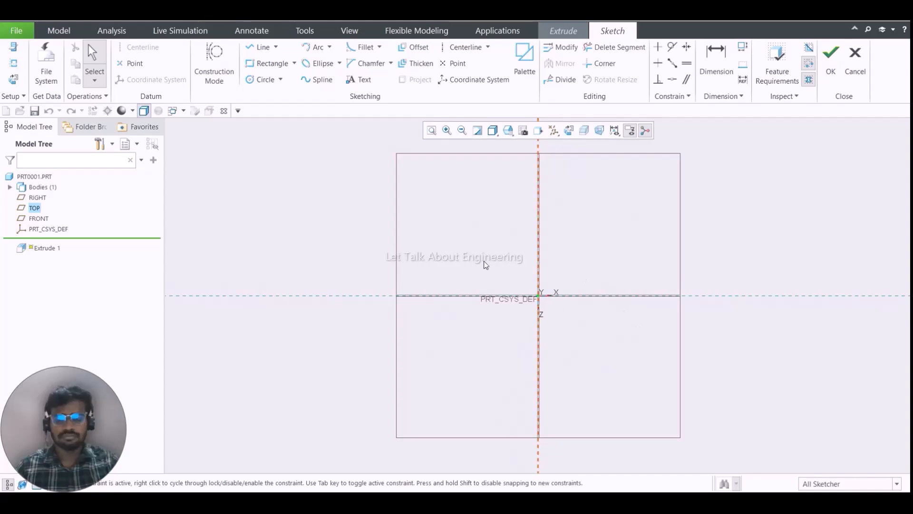
click(266, 63)
click(425, 226)
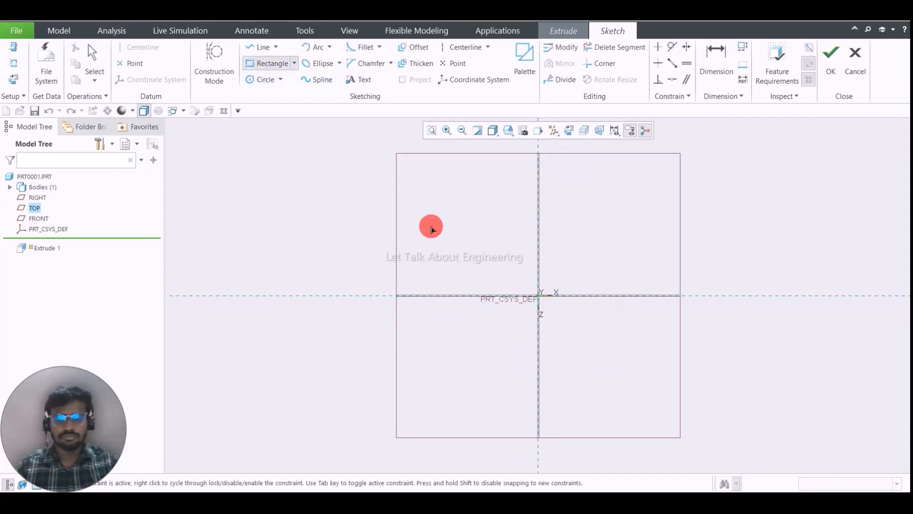
click(650, 383)
middle_click(695, 320)
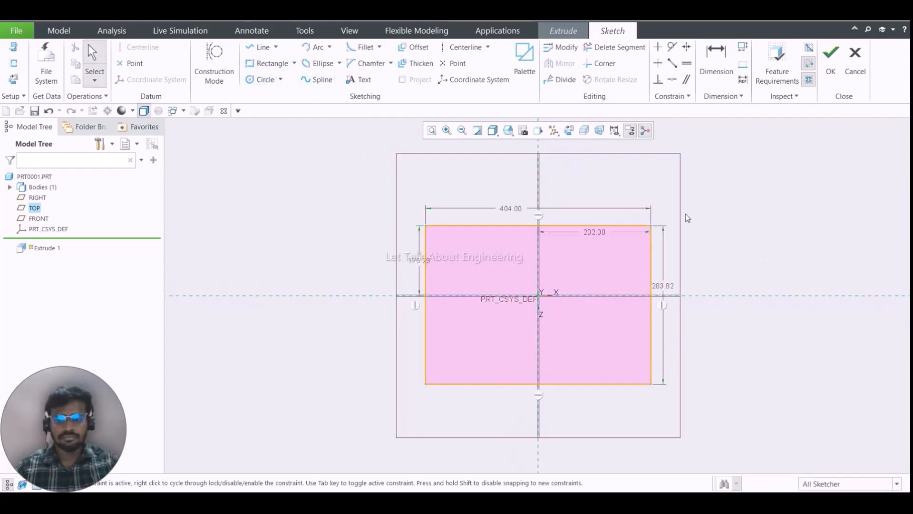
- Finish the sketch and extrude the rectangle into a thin solid plate
click(830, 57)
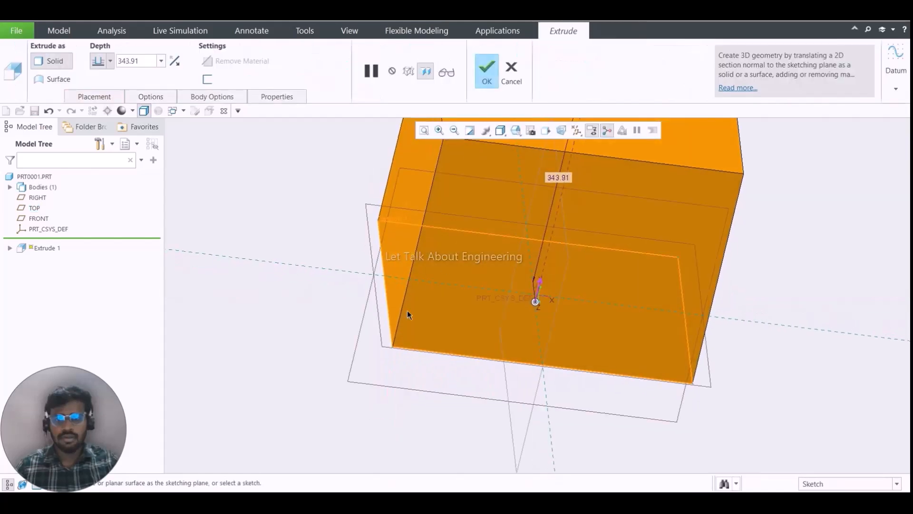
drag(470, 248, 477, 305)
scroll(489, 251, up, 1)
middle_click(489, 251)
click(490, 251)
scroll(490, 251, down, 4)
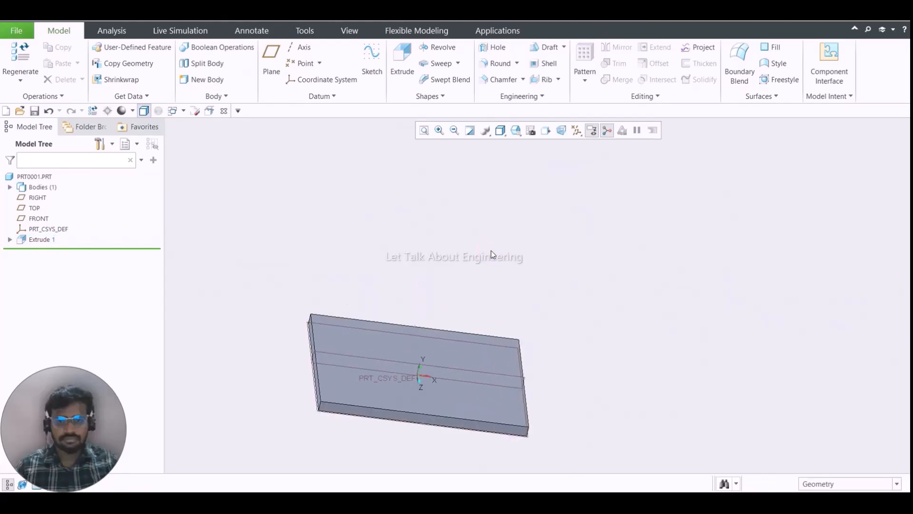
- Hide the datum planes in the model display
middle_drag(489, 251, 442, 250)
scroll(464, 234, up, 2)
click(577, 131)
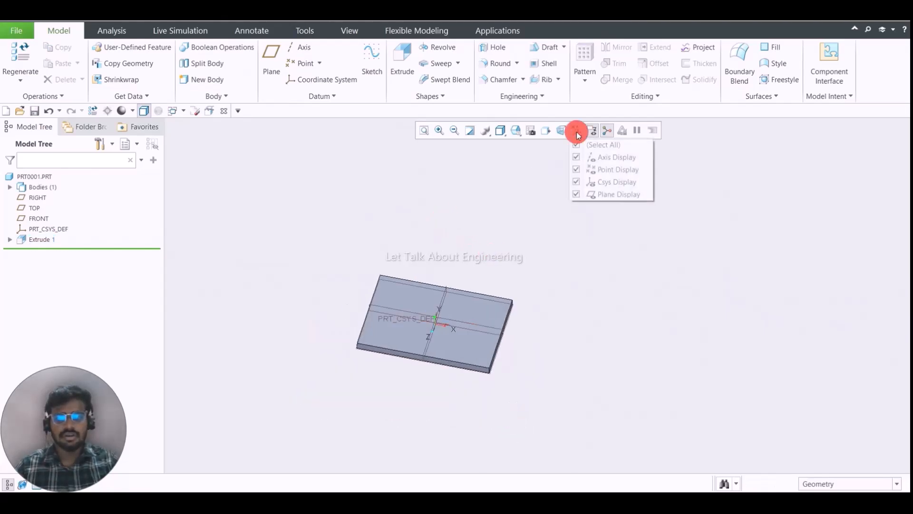
click(600, 195)
scroll(493, 318, up, 2)
scroll(495, 305, down, 2)
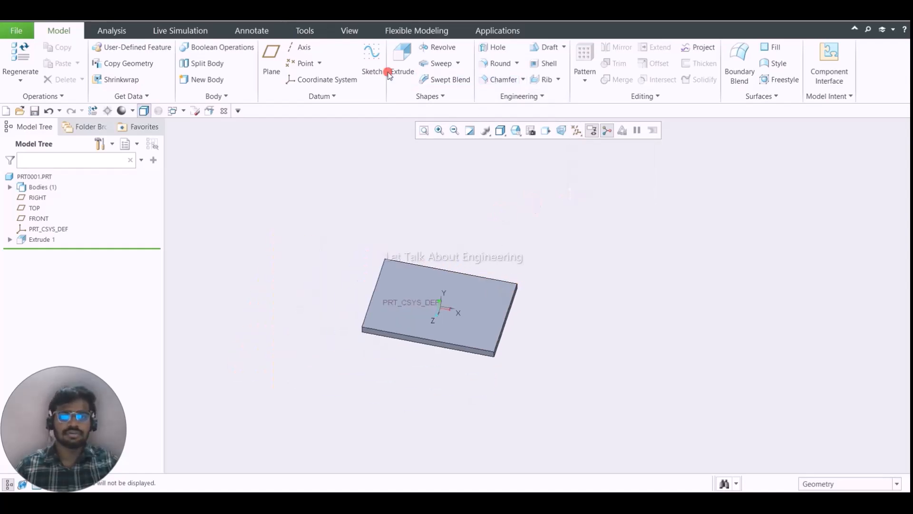
- Start another extrude with a sketch on the plate's large upper face, oriented parallel to the screen
click(399, 62)
scroll(515, 327, up, 3)
click(484, 294)
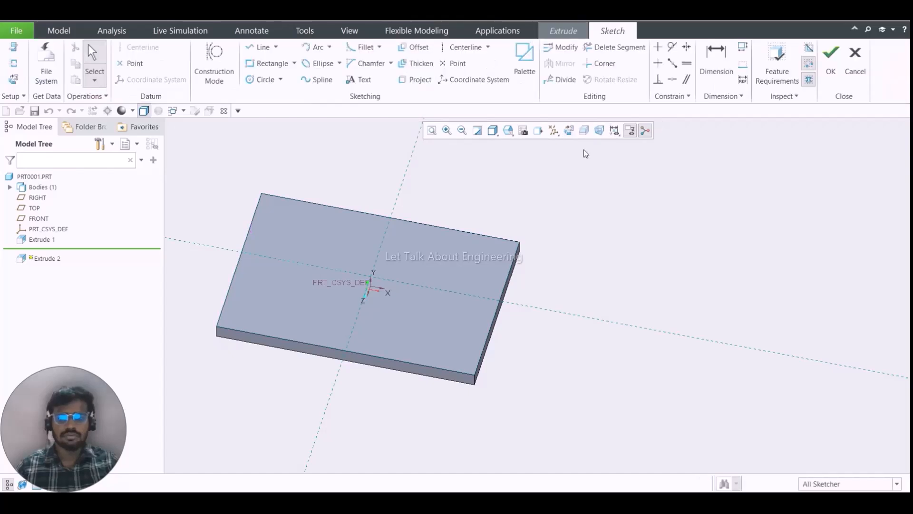
click(574, 131)
- Sketch a small rectangle about 12.9 by 7.6 just inside the plate's upper-right corner
click(269, 64)
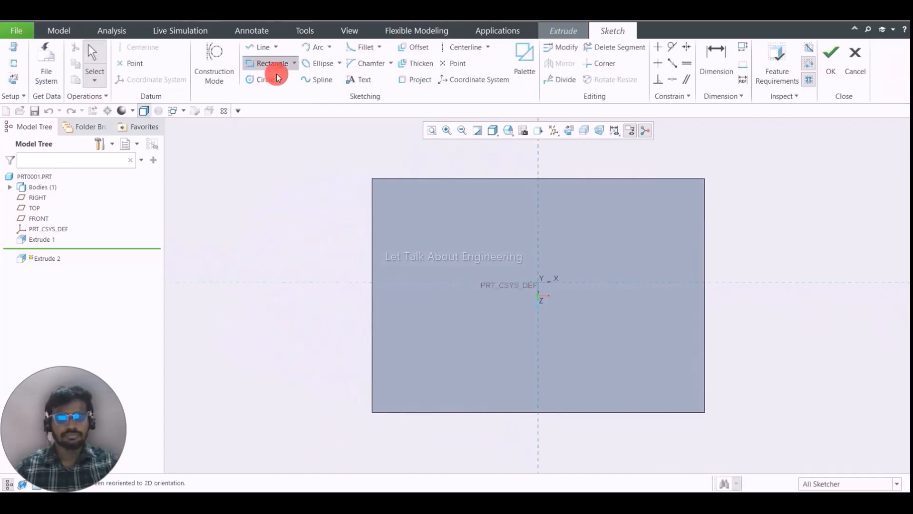
scroll(707, 159, up, 5)
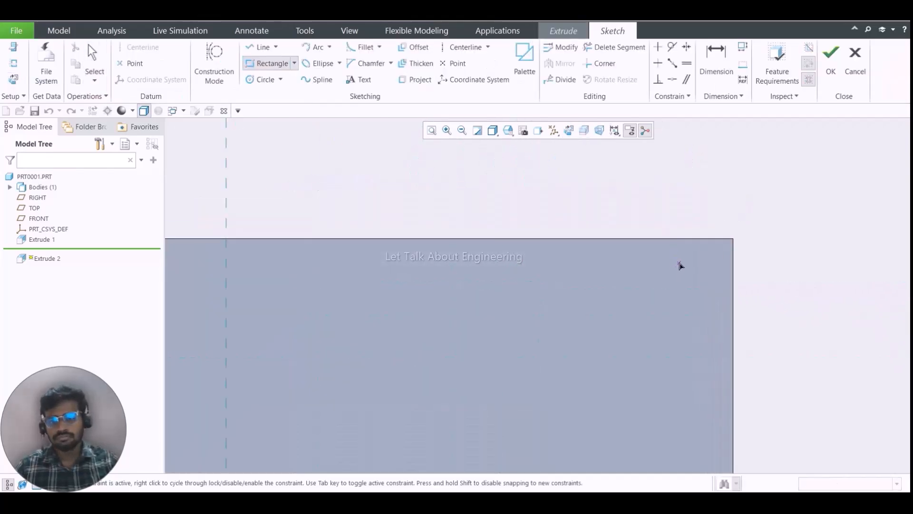
click(680, 256)
click(713, 274)
middle_click(723, 248)
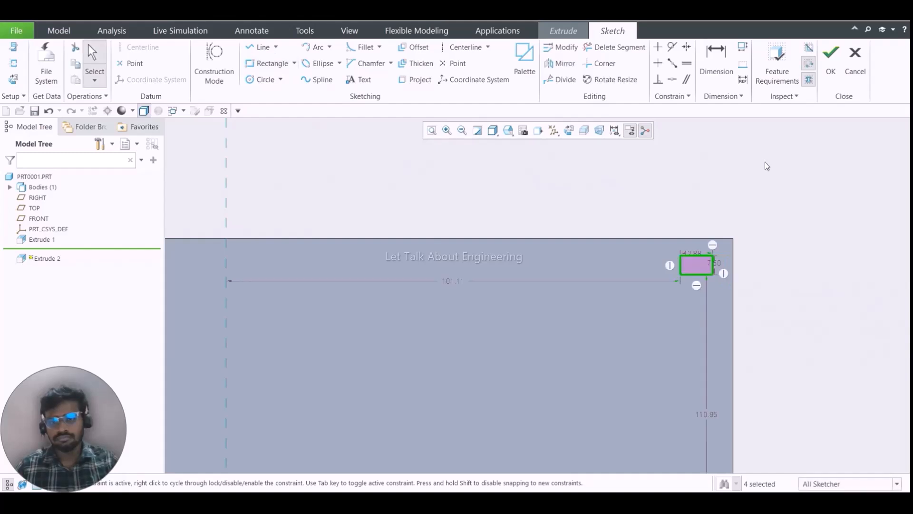
- Finish the sketch and extrude the small rectangle about 10.2 into a solid block on the plate
click(831, 57)
middle_click(632, 208)
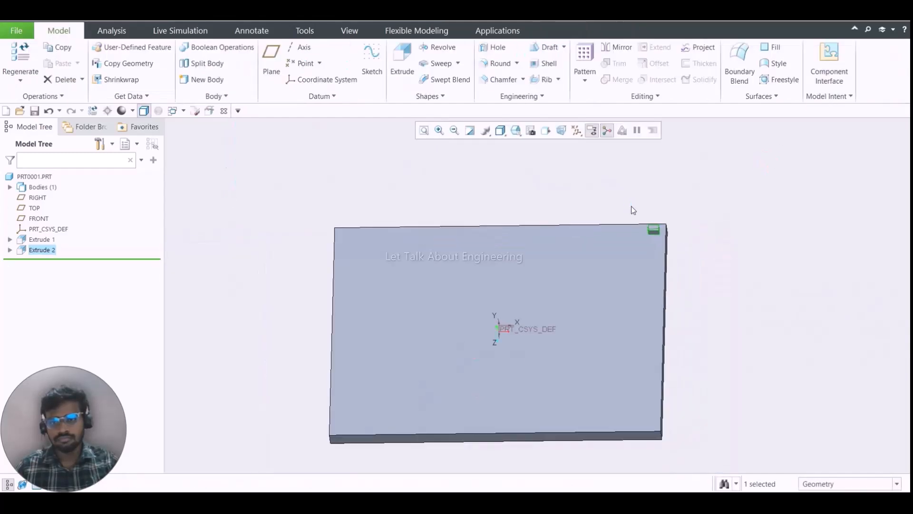
middle_drag(631, 206, 648, 209)
click(649, 209)
scroll(663, 256, down, 5)
middle_drag(662, 256, 660, 266)
scroll(661, 267, up, 5)
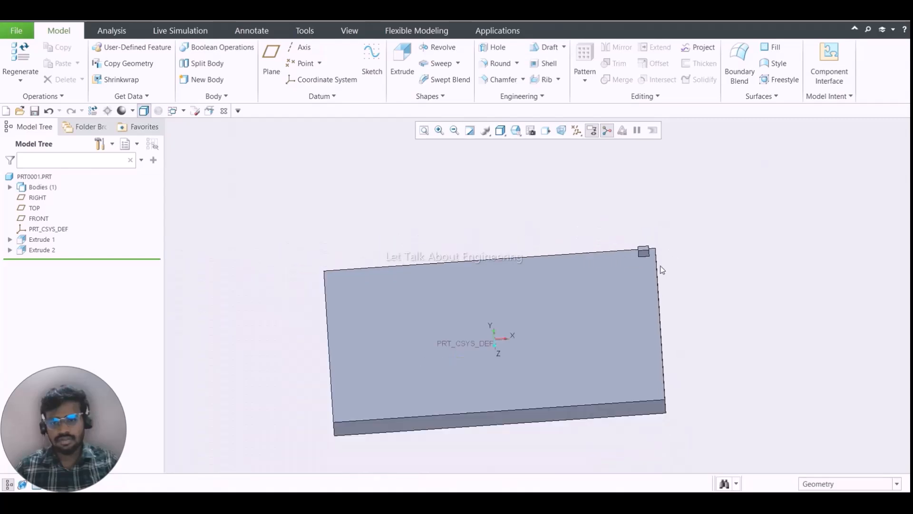
scroll(644, 258, down, 6)
scroll(646, 242, up, 3)
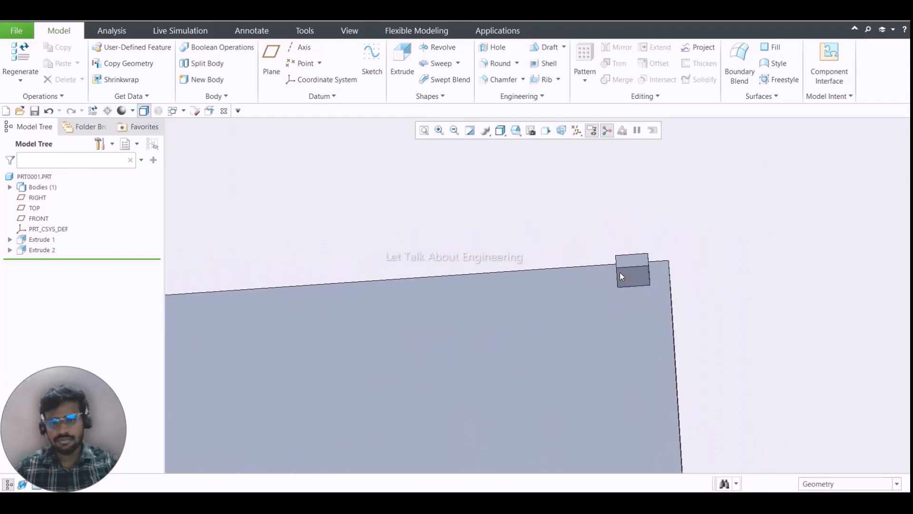
scroll(573, 229, up, 3)
mouse_move(573, 228)
middle_down()
mouse_move(573, 215)
mouse_move(573, 226)
mouse_move(562, 222)
middle_up()
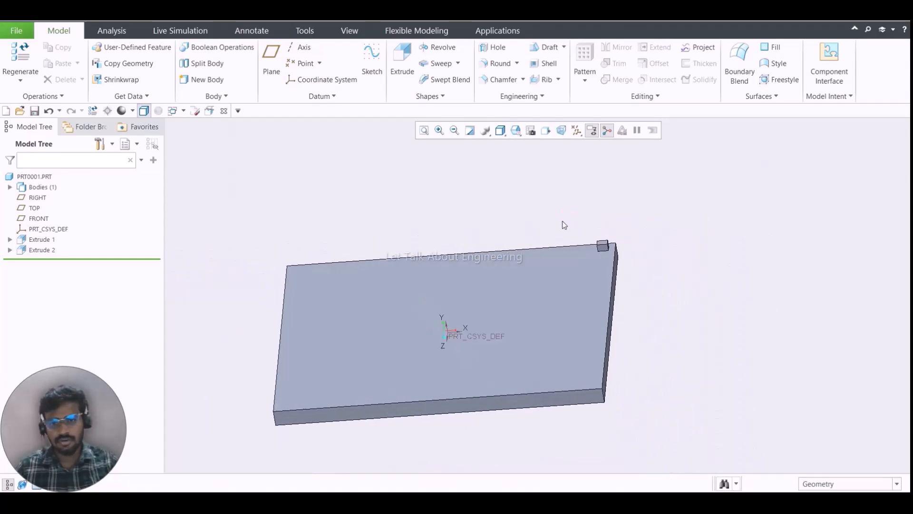
click(586, 79)
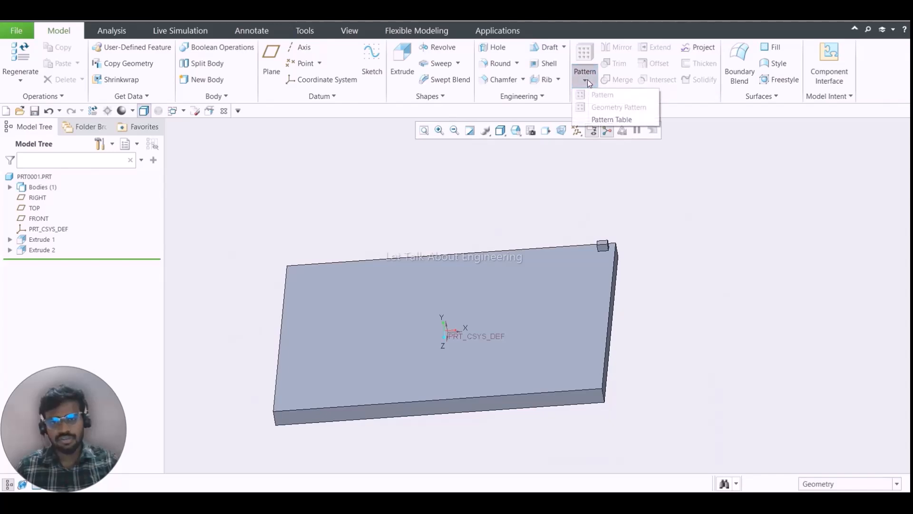
click(542, 211)
click(47, 250)
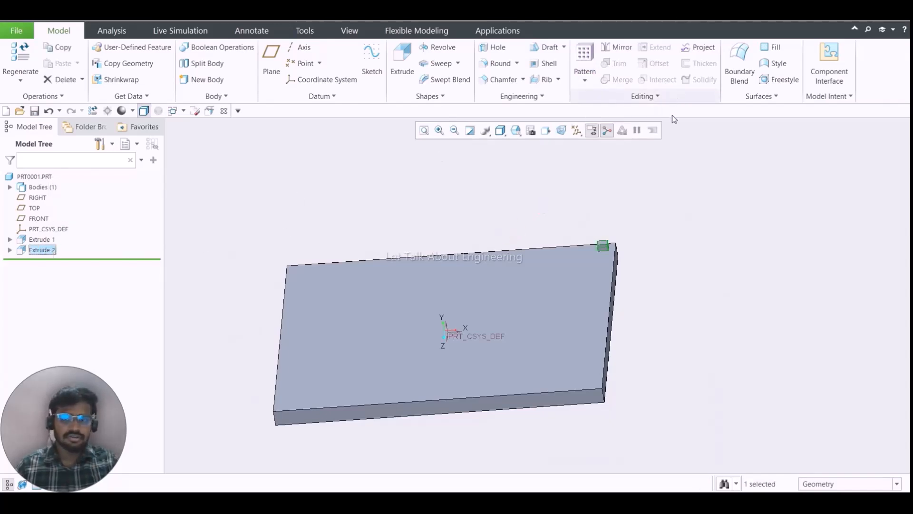
click(592, 76)
click(597, 97)
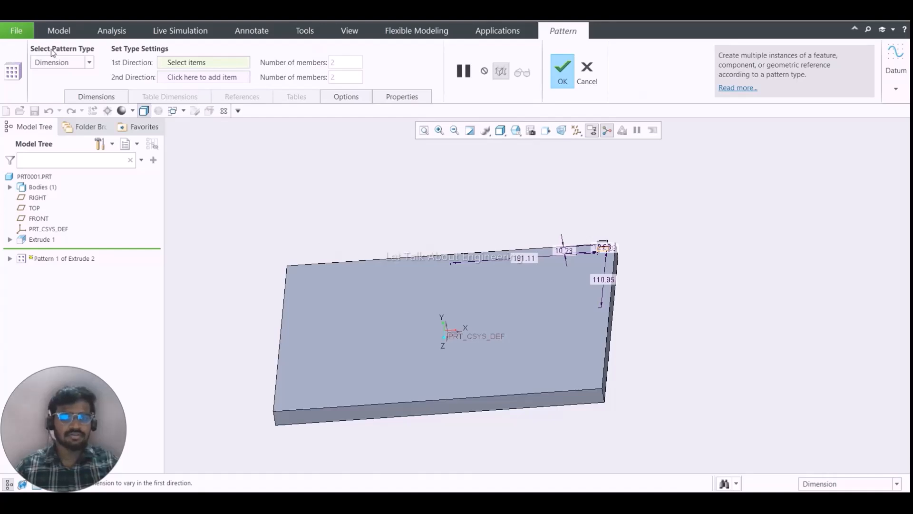
click(76, 61)
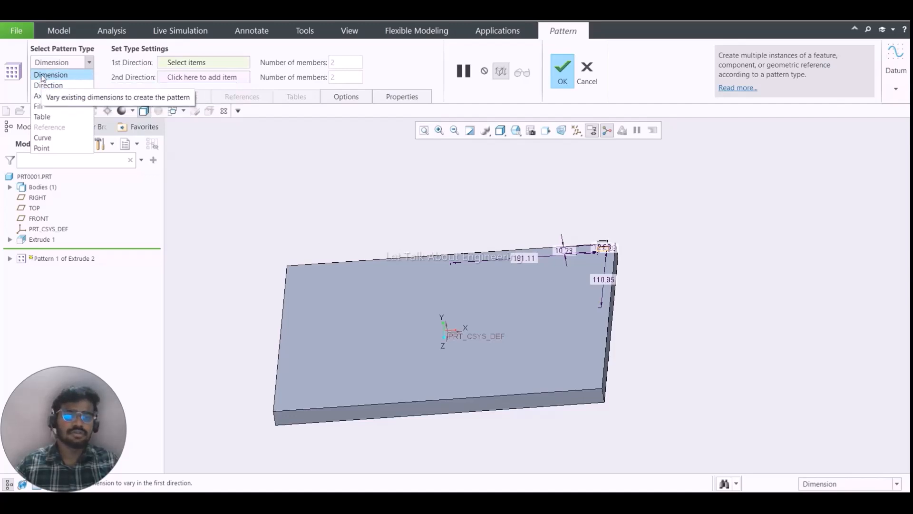
click(83, 49)
click(81, 57)
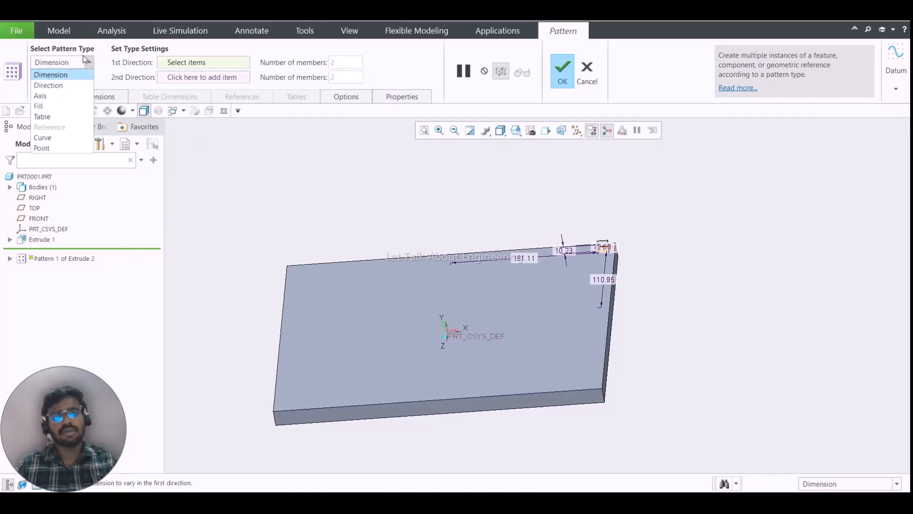
click(89, 52)
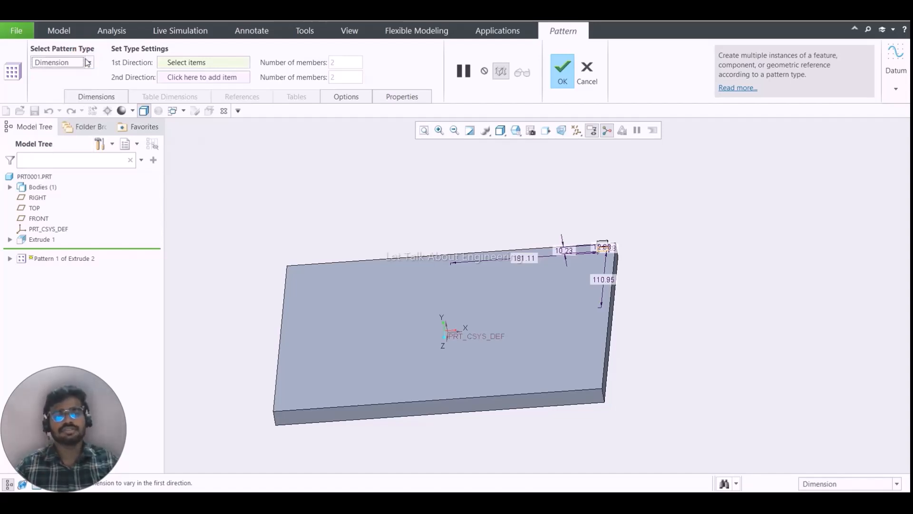
click(57, 64)
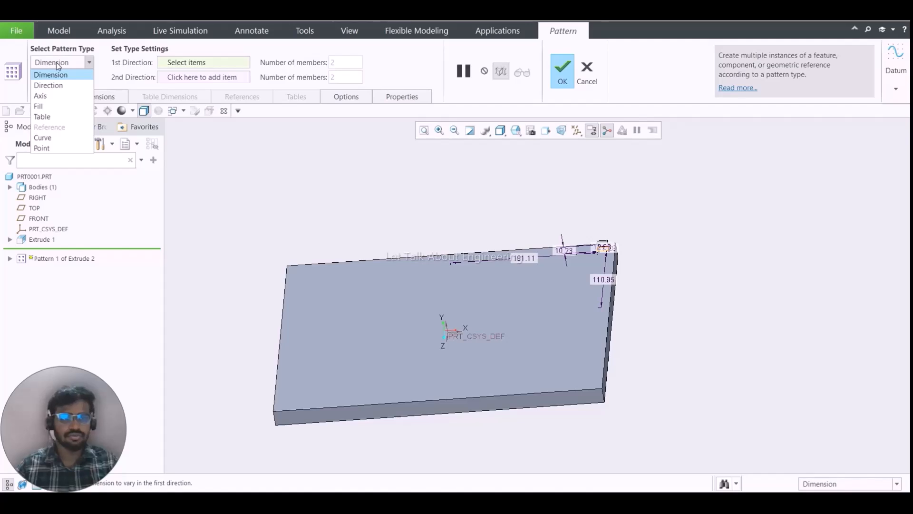
click(649, 219)
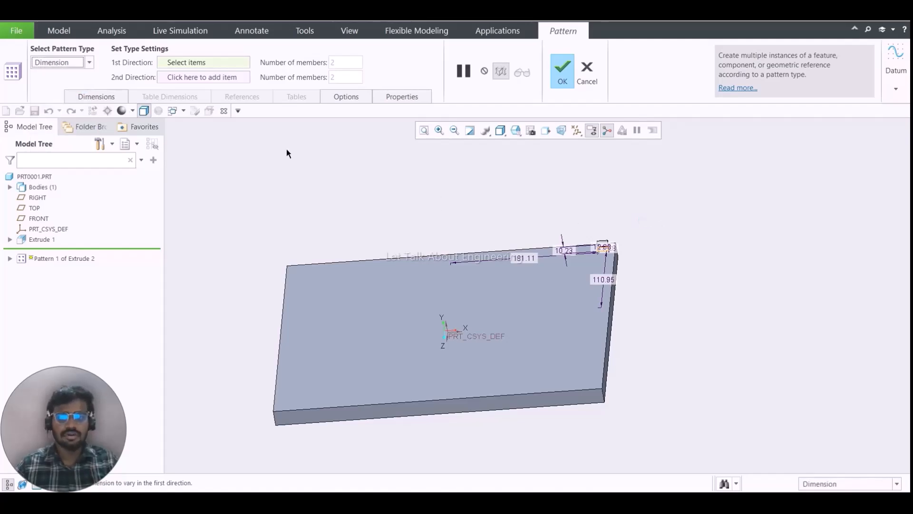
click(89, 63)
click(450, 182)
scroll(606, 200, up, 4)
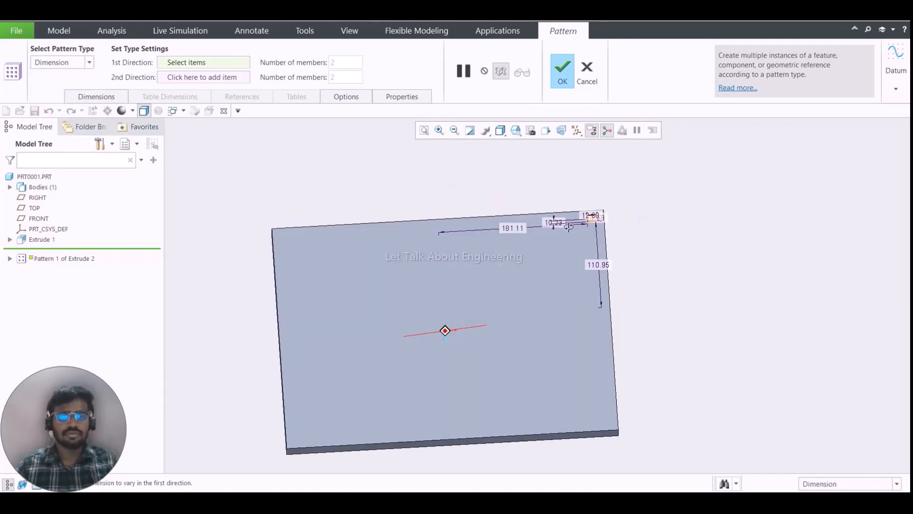
mouse_move(607, 197)
middle_down()
mouse_move(598, 224)
mouse_move(599, 208)
middle_up()
scroll(598, 224, up, 4)
scroll(599, 208, down, 5)
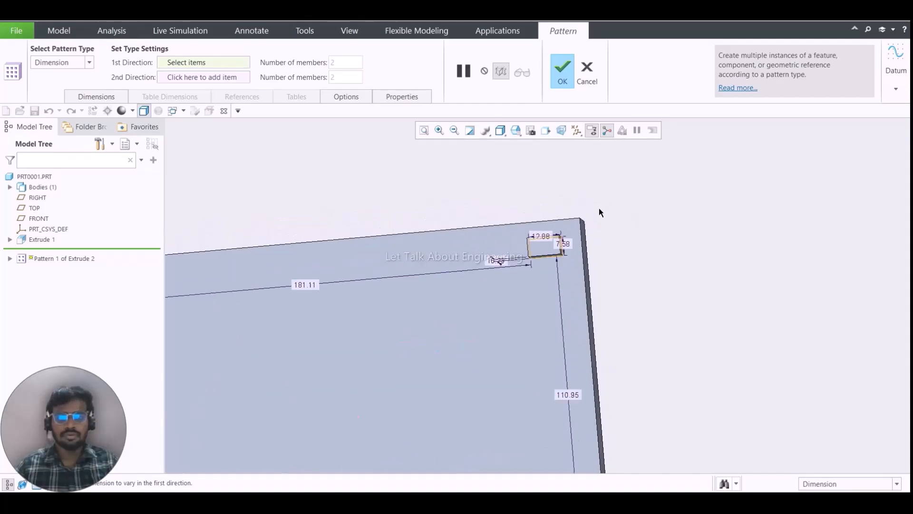
scroll(552, 235, down, 2)
scroll(563, 238, up, 5)
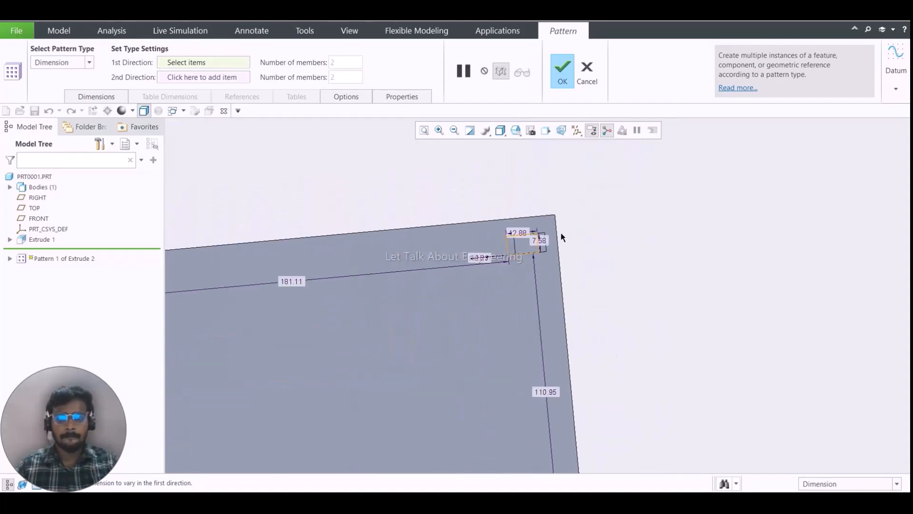
click(578, 86)
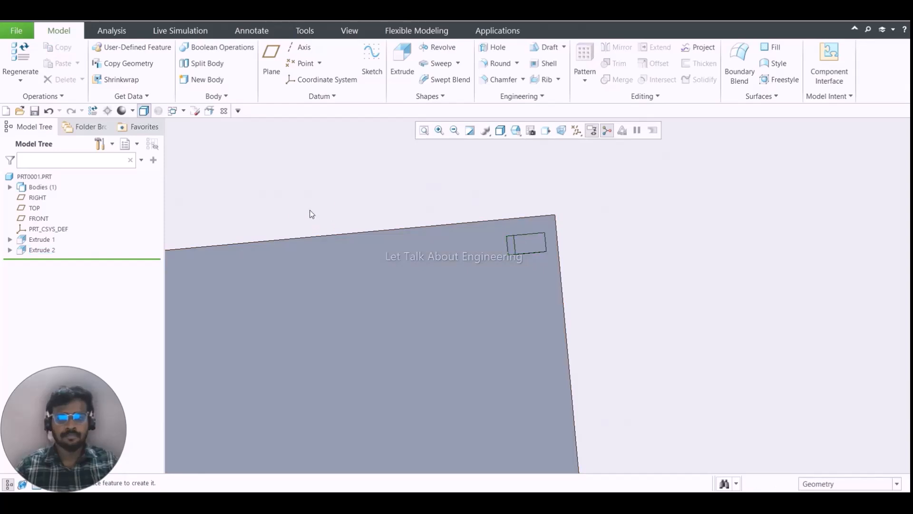
- Redefine the small corner block's extrude and open its section sketch for editing
click(38, 250)
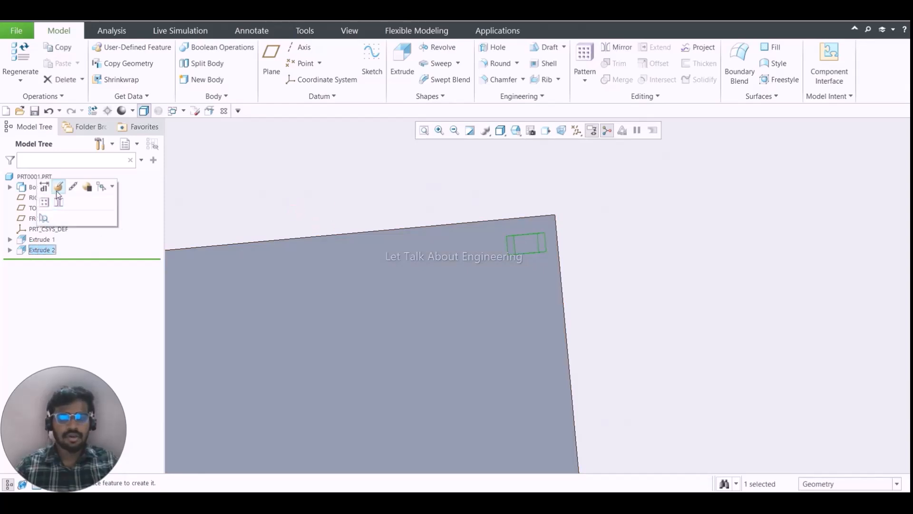
click(57, 186)
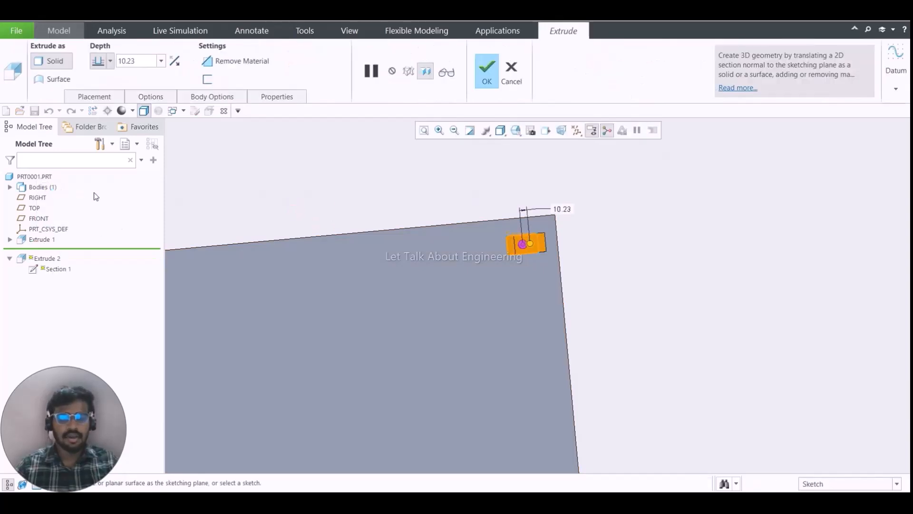
click(95, 98)
click(191, 138)
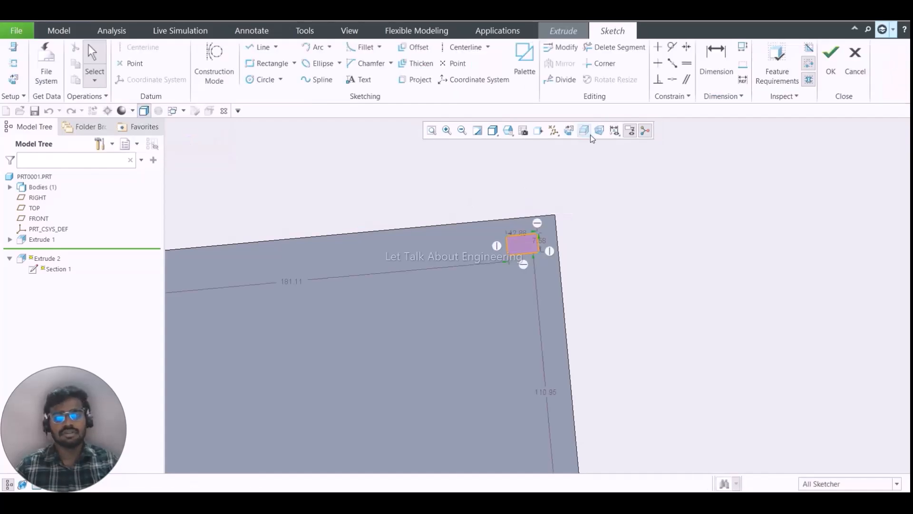
- Orient the section sketch parallel to the screen and dimension the small rectangle's distances to the plate's upper and right edges
click(569, 130)
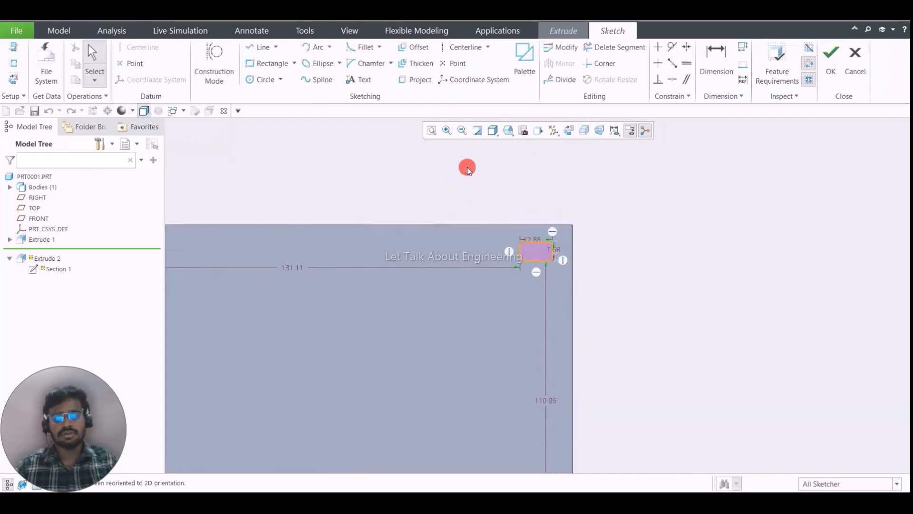
click(716, 59)
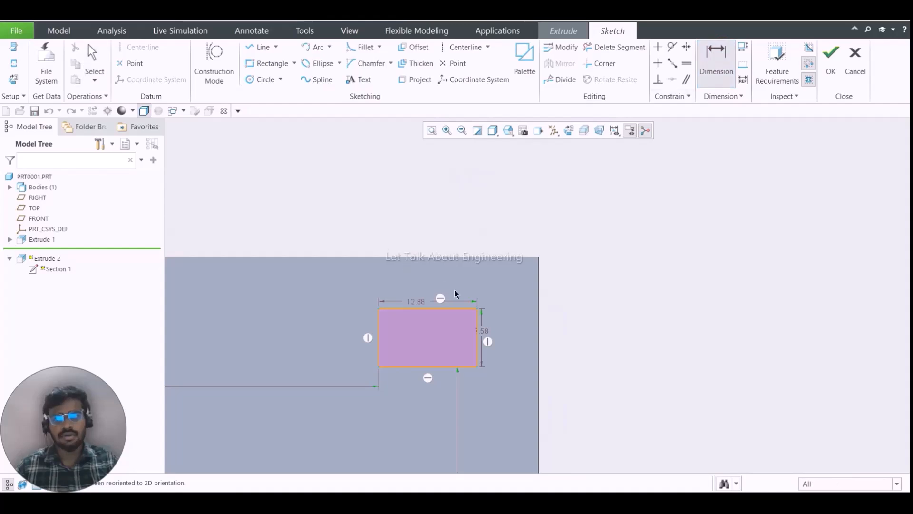
click(493, 257)
middle_click(509, 286)
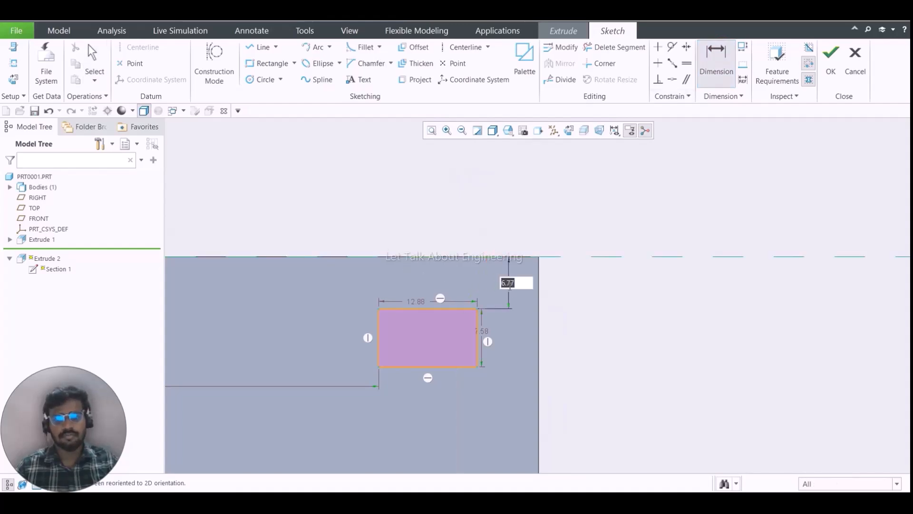
click(478, 362)
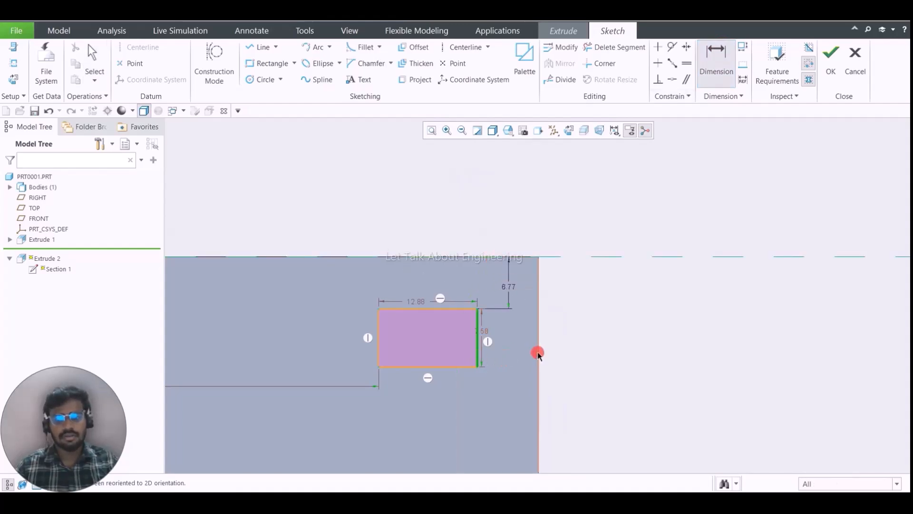
middle_click(518, 351)
click(688, 278)
- Accept the dimensioned section sketch and complete the redefinition of the small block's extrude
scroll(664, 289, up, 3)
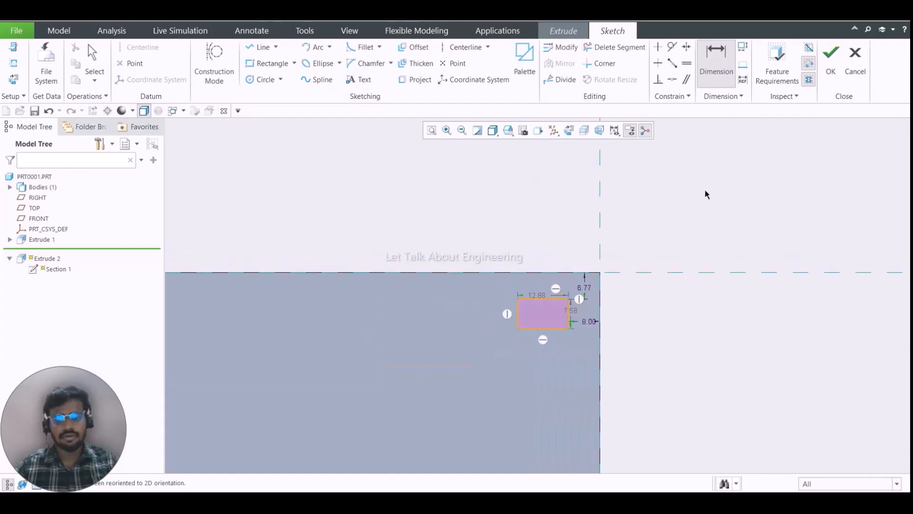
scroll(706, 190, down, 1)
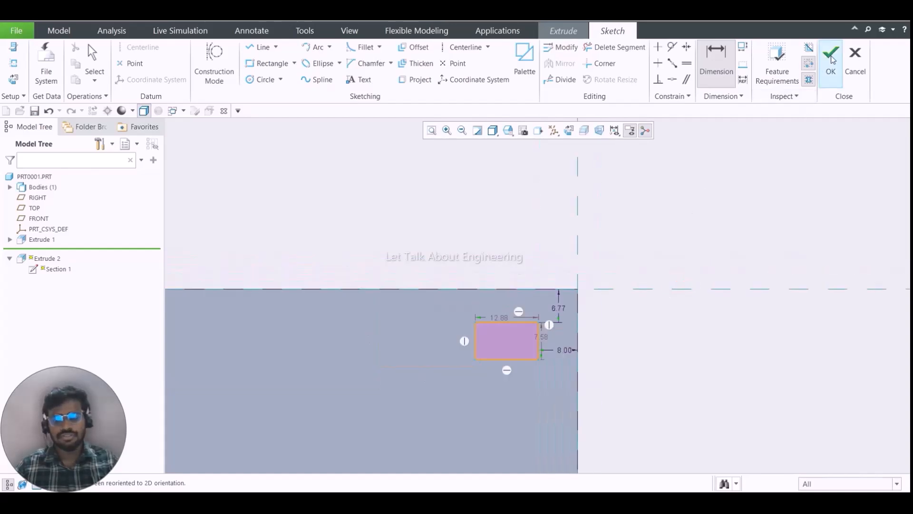
scroll(568, 240, up, 3)
scroll(550, 298, up, 1)
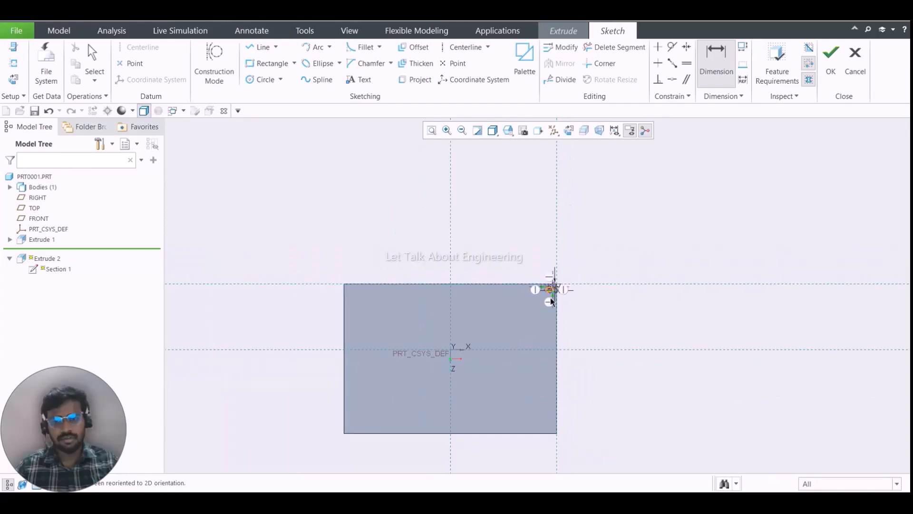
scroll(537, 302, down, 5)
scroll(524, 312, up, 5)
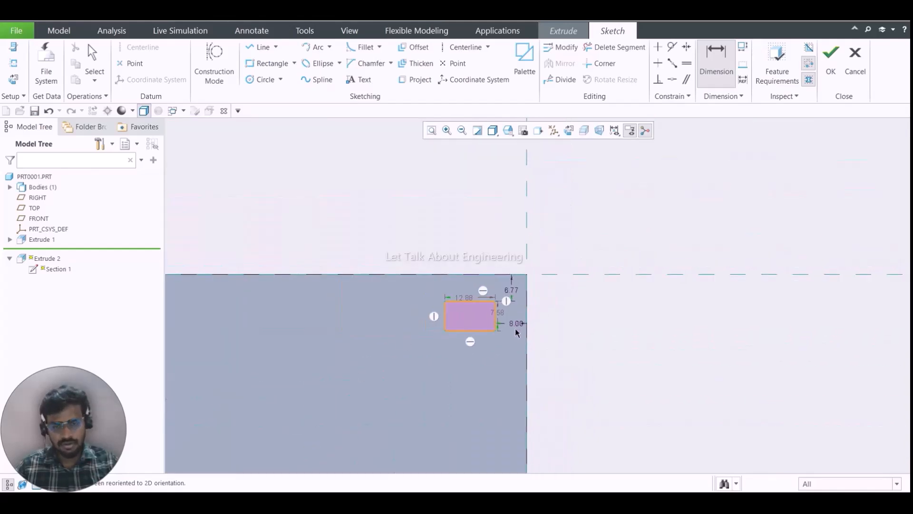
click(831, 62)
middle_click(401, 207)
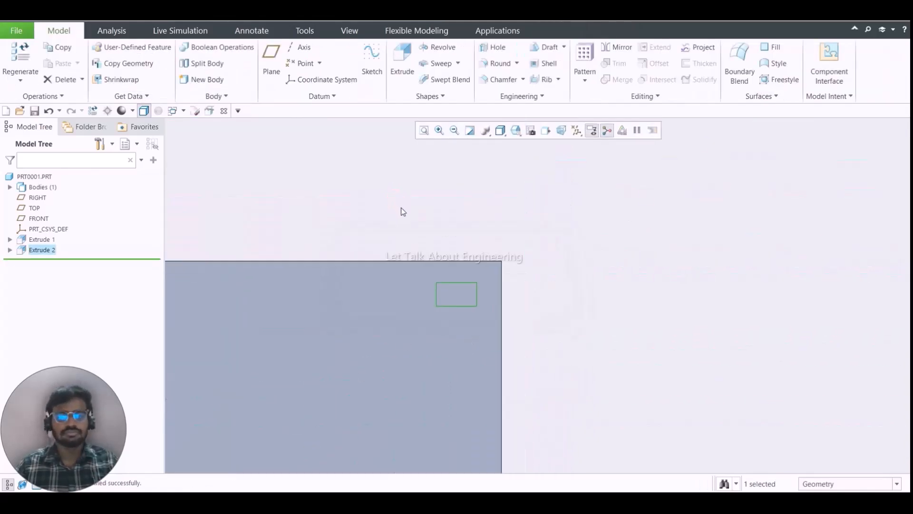
- Start a Dimension pattern of the small corner block's extrude
click(39, 251)
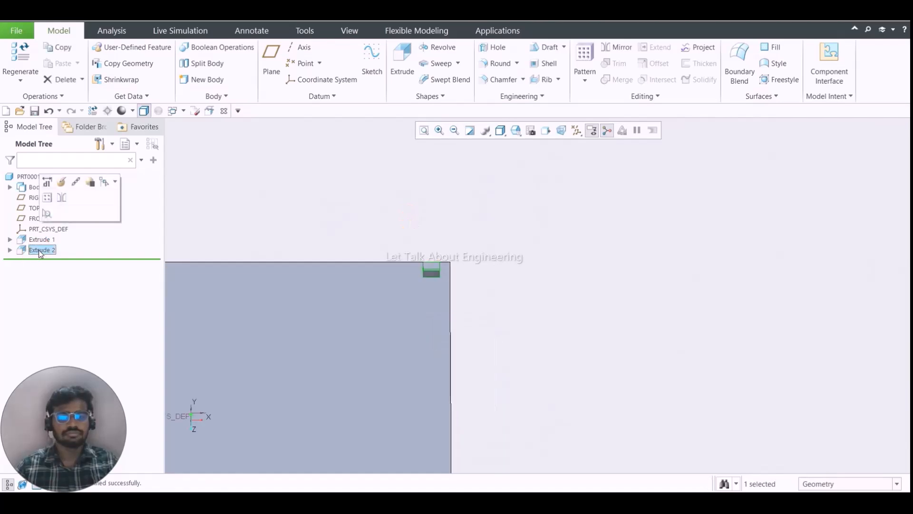
click(271, 142)
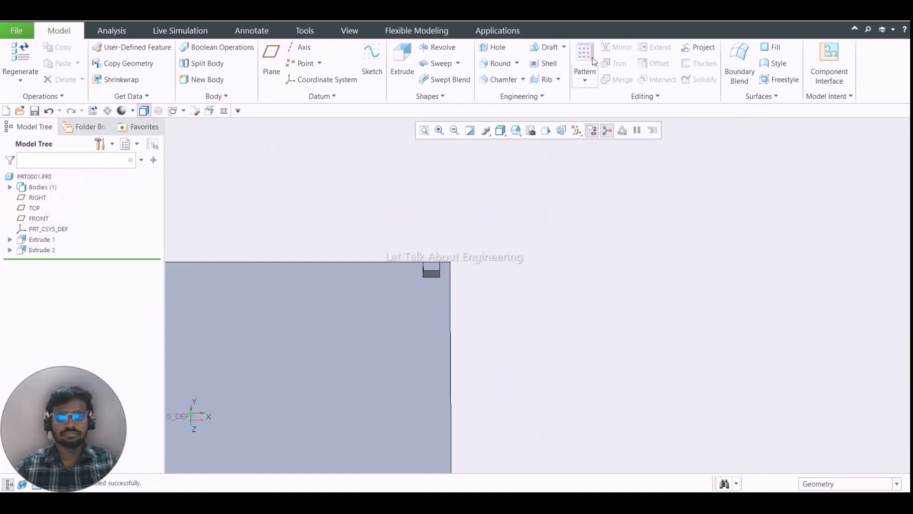
click(42, 250)
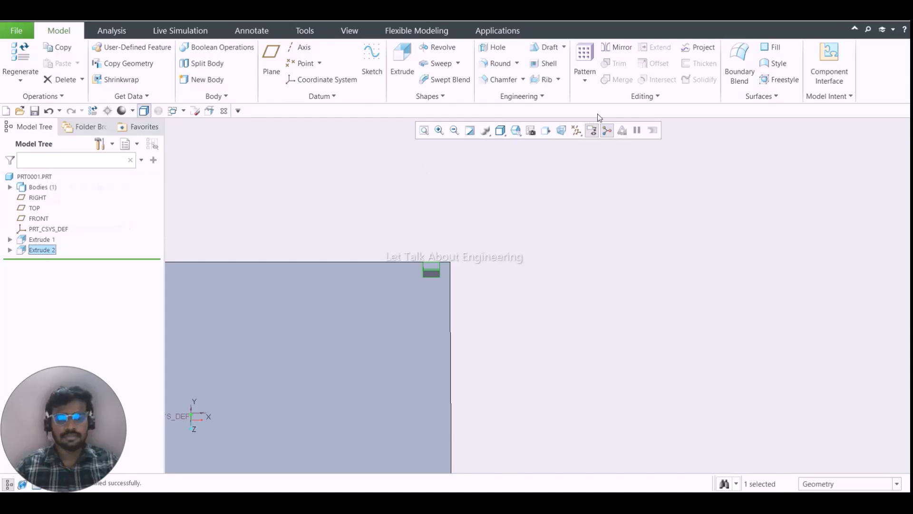
click(585, 53)
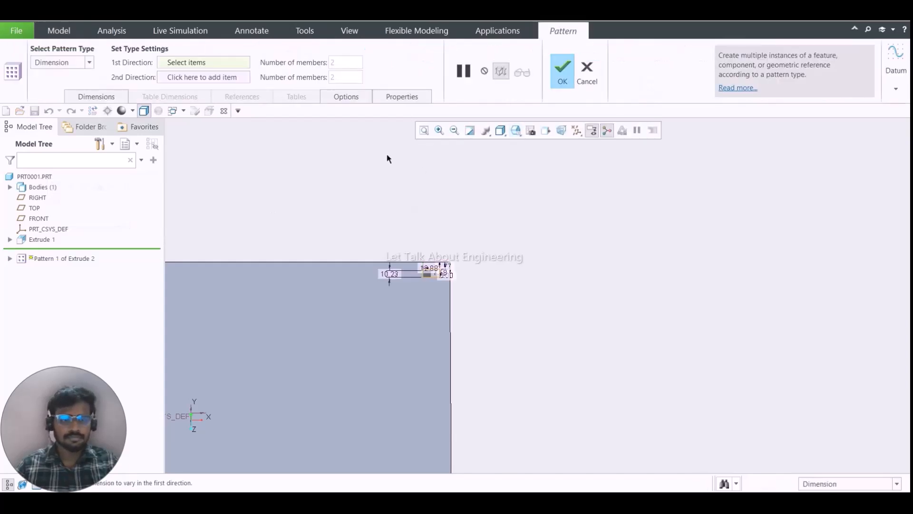
- Use the block's offset from the plate's upper edge as the pattern's Direction 1 dimension, with an increment of 6.77
click(109, 95)
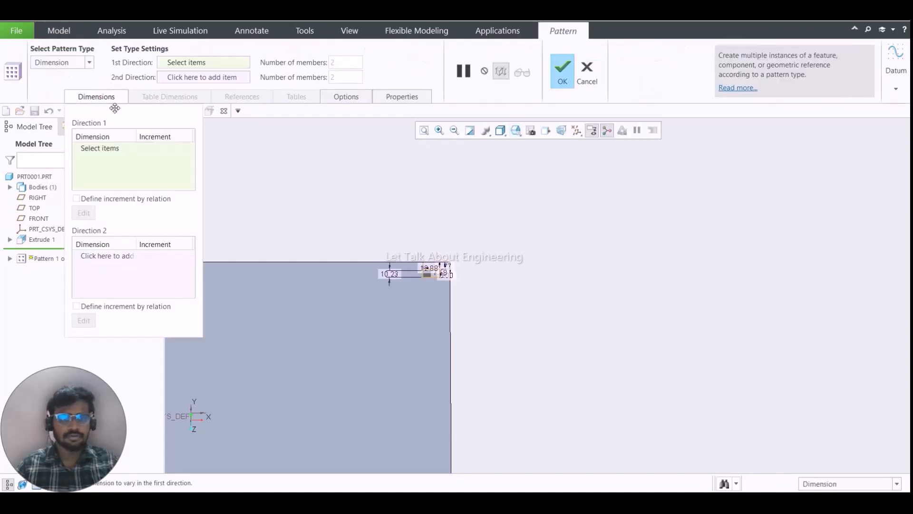
click(117, 148)
scroll(434, 281, up, 5)
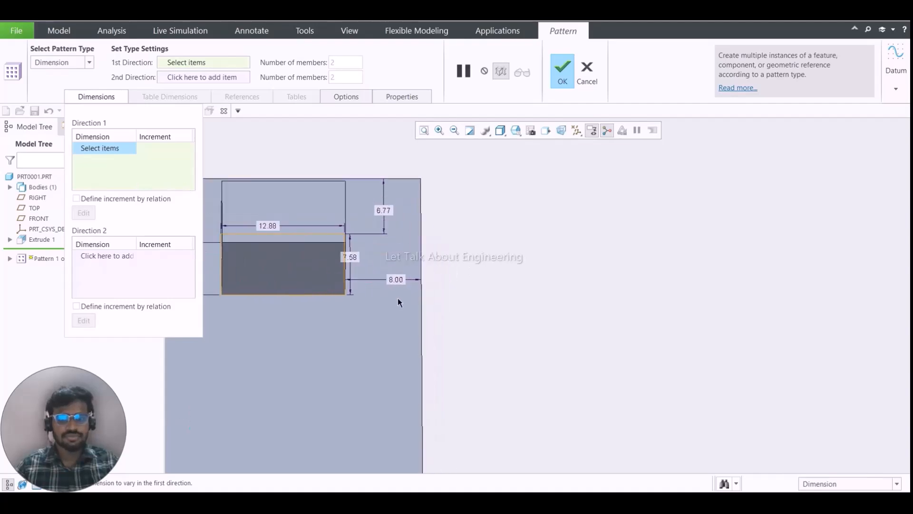
click(385, 211)
scroll(392, 245, down, 5)
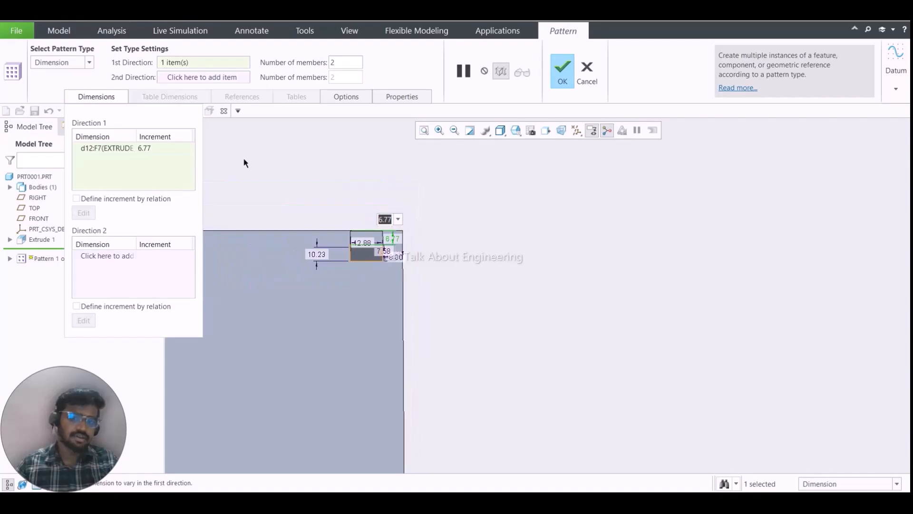
- Set the number of members in the pattern's first direction to 10
middle_drag(351, 187, 332, 284)
scroll(418, 209, down, 3)
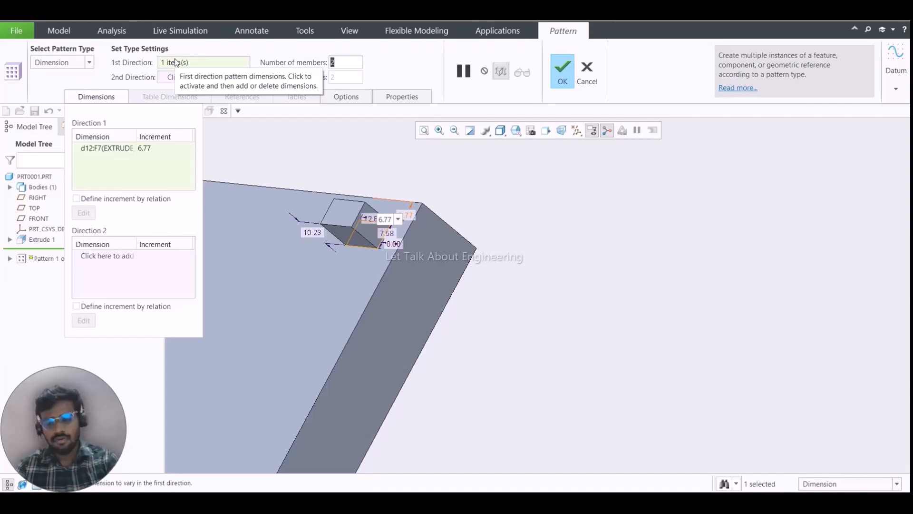
text(10)
key(Return)
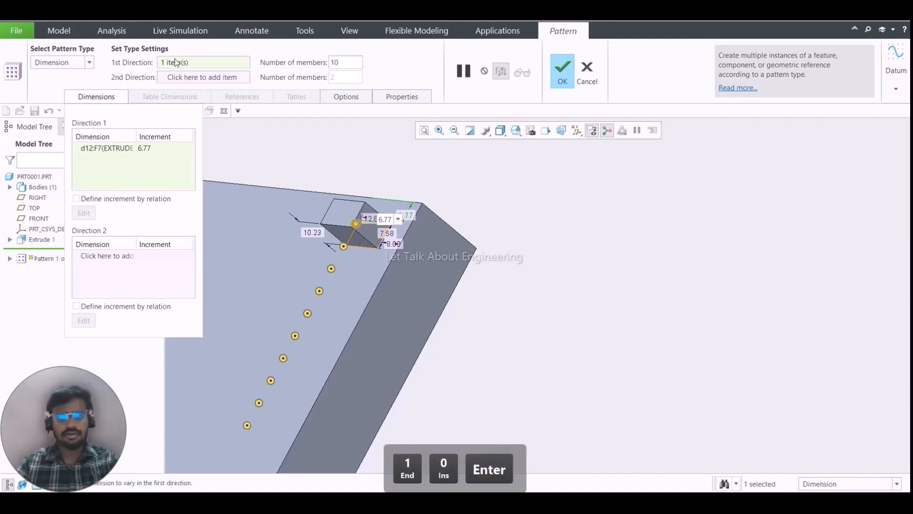
- Set the first-direction number of members to 40 and complete the pattern
double_click(346, 62)
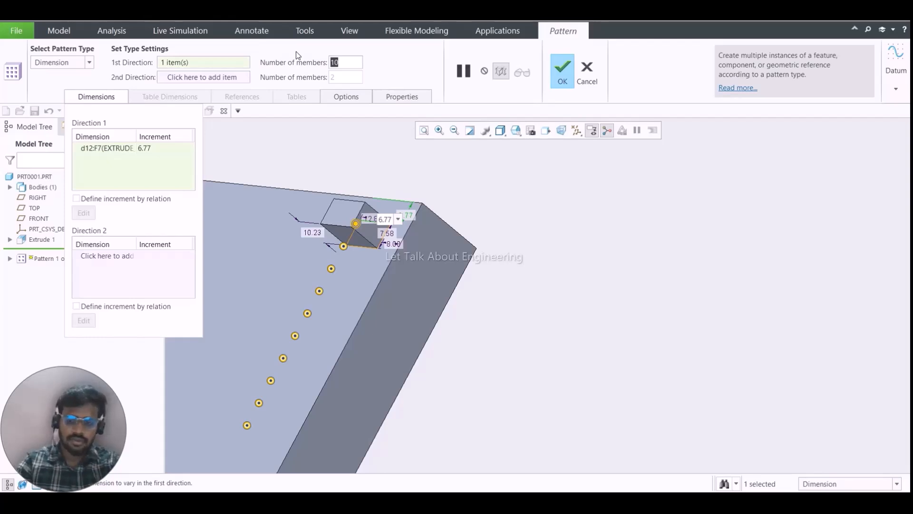
text(40)
key(Return)
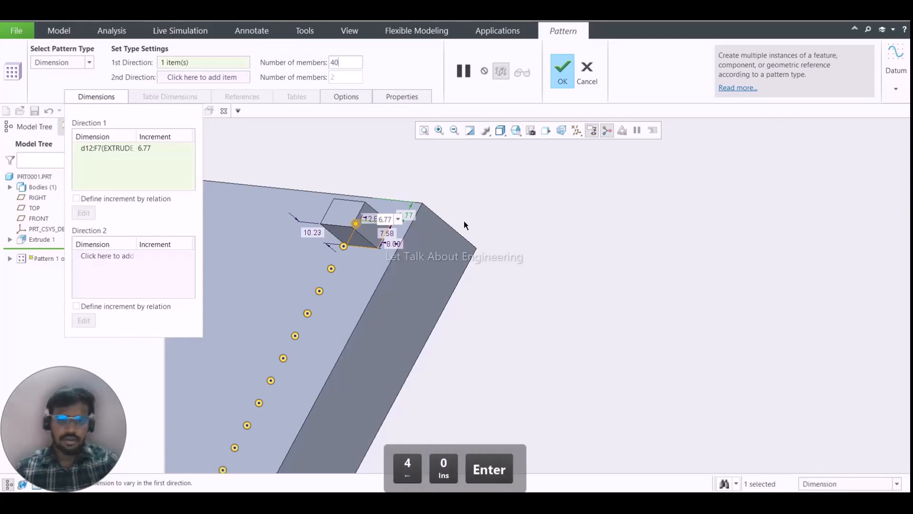
scroll(470, 226, down, 5)
middle_click(430, 241)
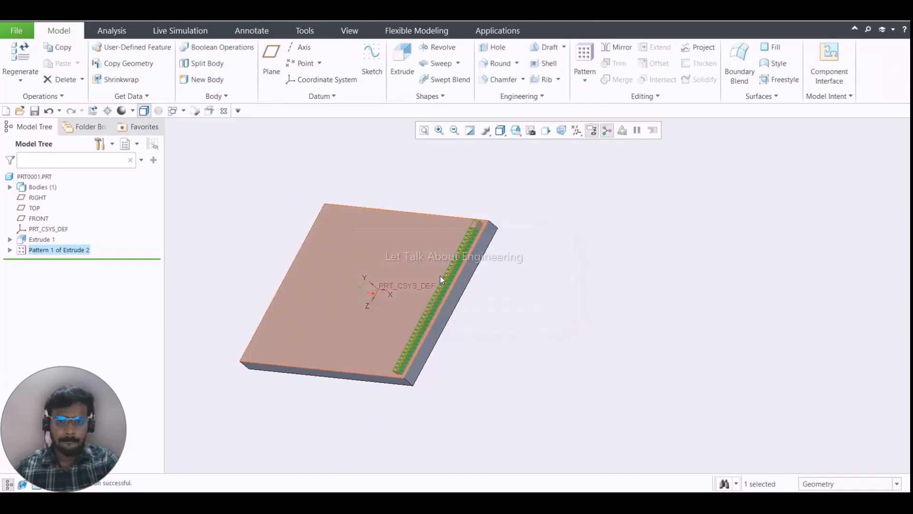
- Examine the row of patterned blocks along the plate's edge from several angles, including both ends
scroll(441, 278, up, 4)
scroll(473, 276, down, 5)
click(479, 301)
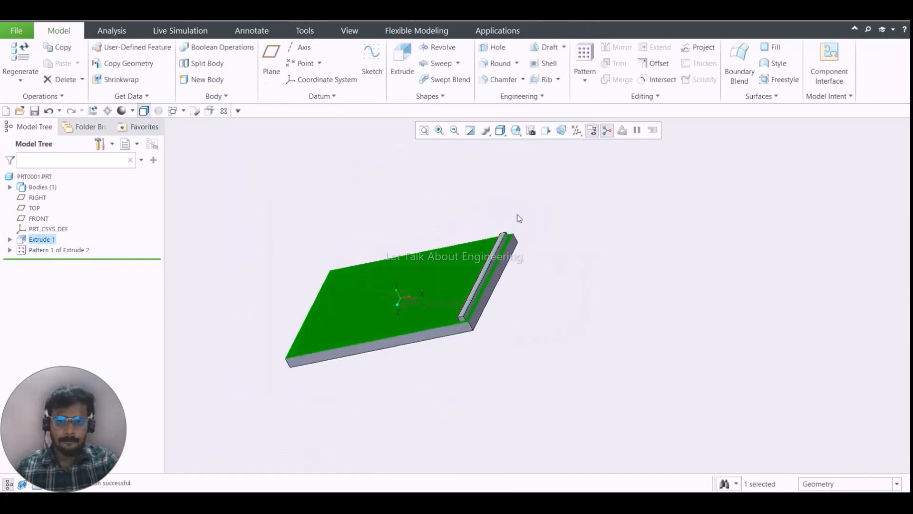
scroll(483, 283, up, 4)
scroll(483, 275, down, 4)
scroll(500, 225, up, 4)
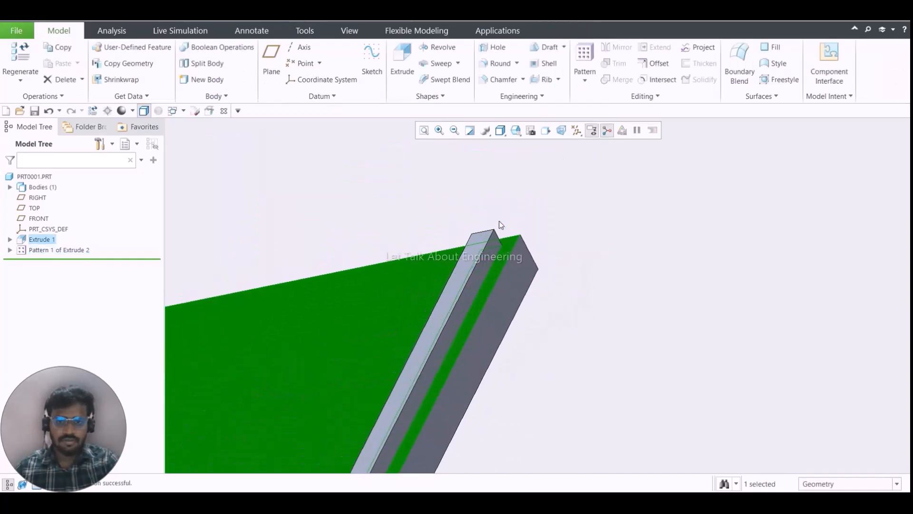
scroll(491, 292, down, 2)
scroll(491, 289, up, 4)
scroll(490, 286, down, 5)
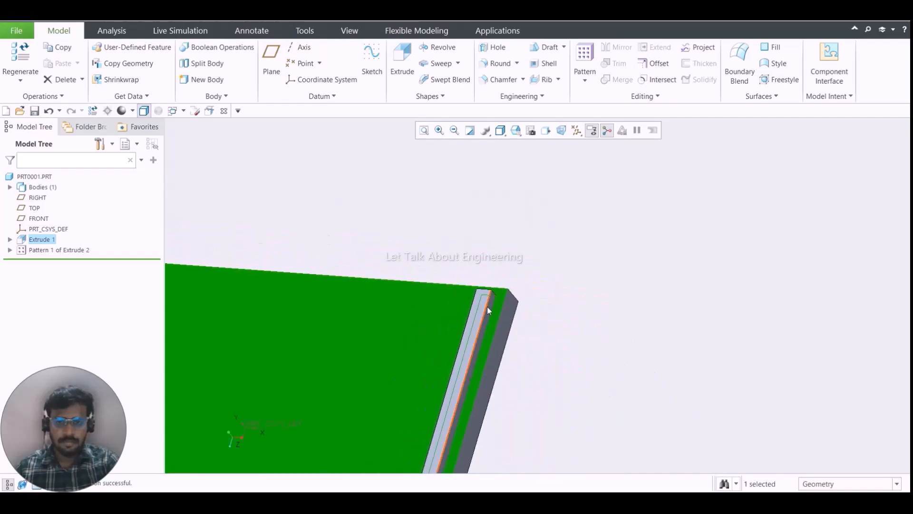
scroll(489, 310, down, 3)
scroll(444, 422, up, 6)
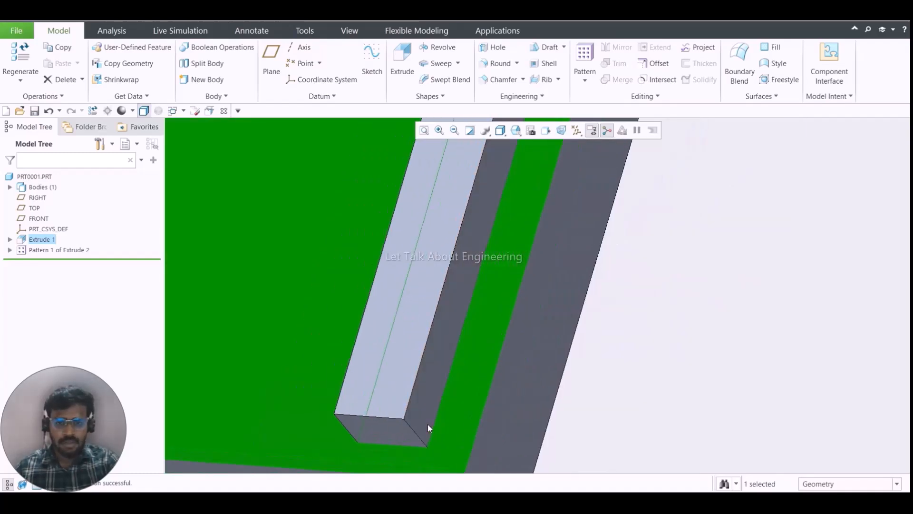
scroll(427, 413, down, 6)
scroll(418, 408, up, 5)
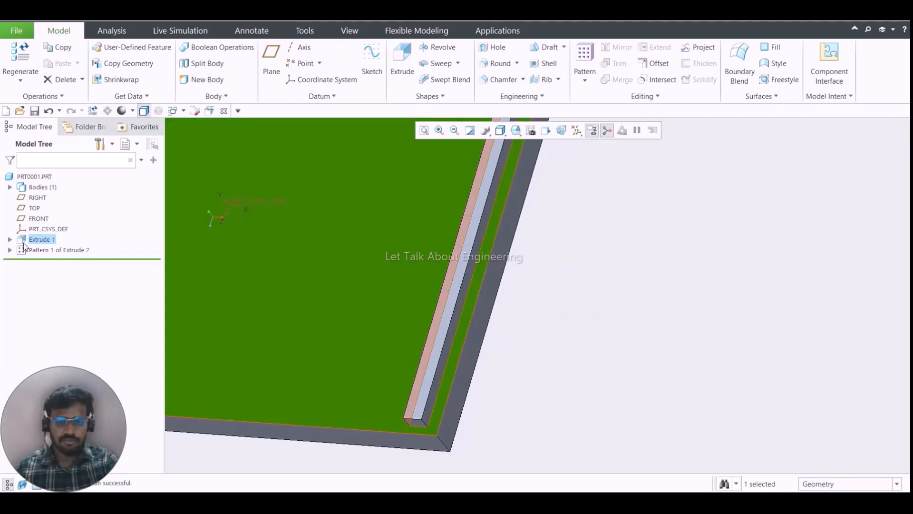
- Expand the pattern in the model tree and highlight the whole pattern and individual members on the plate
click(10, 249)
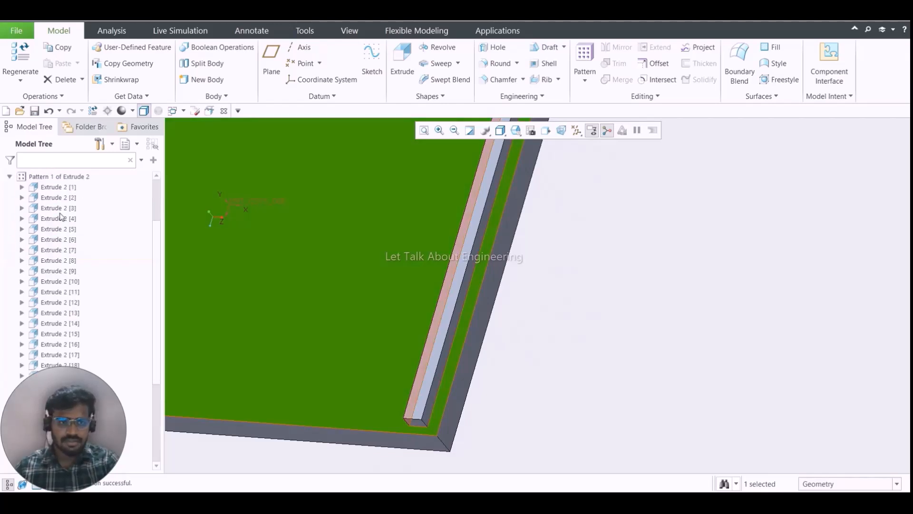
click(63, 177)
click(66, 188)
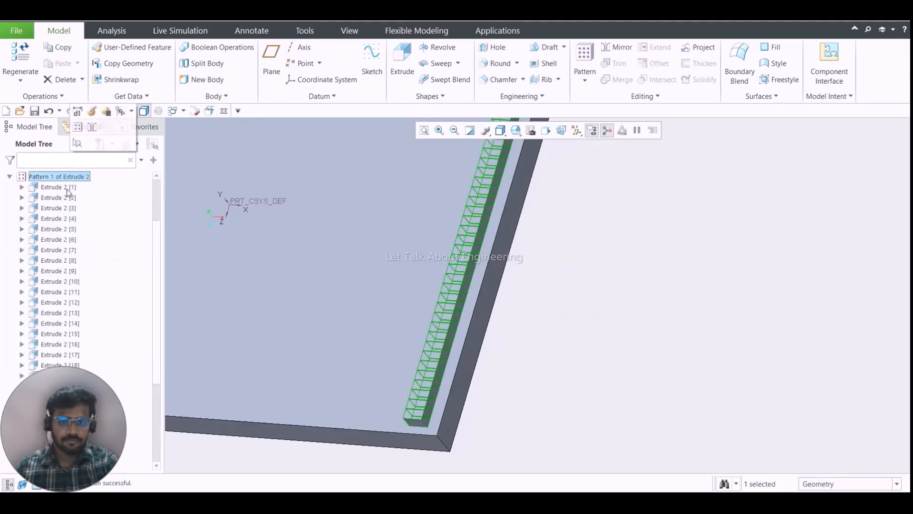
scroll(397, 304, down, 3)
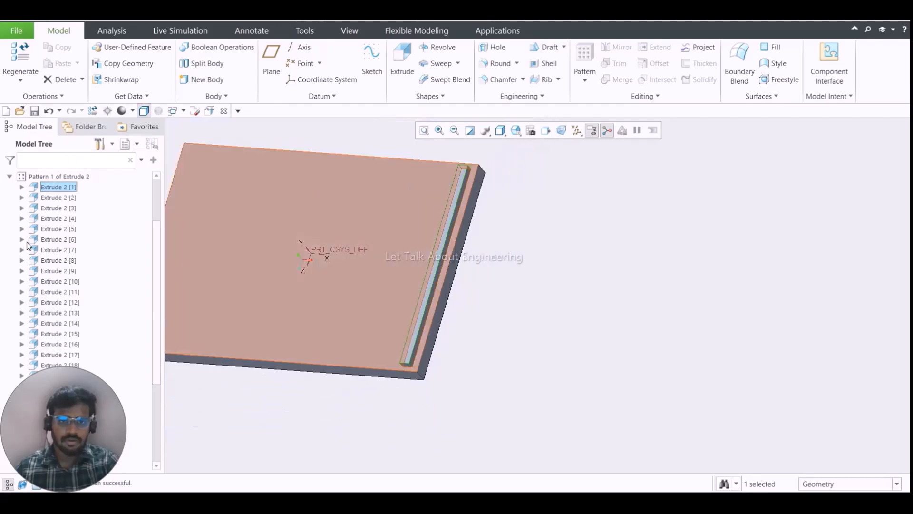
click(50, 230)
- Open the block pattern's definition for editing and display its dimension increments for both directions
click(48, 176)
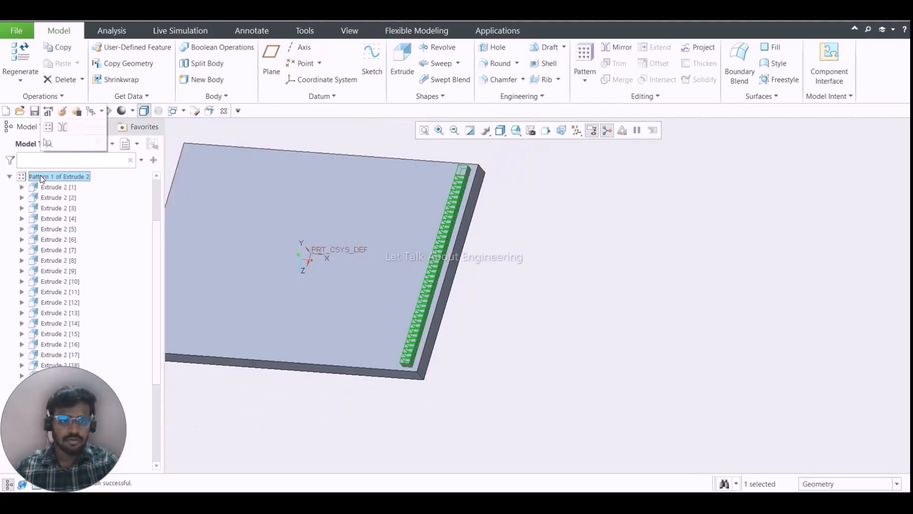
click(69, 113)
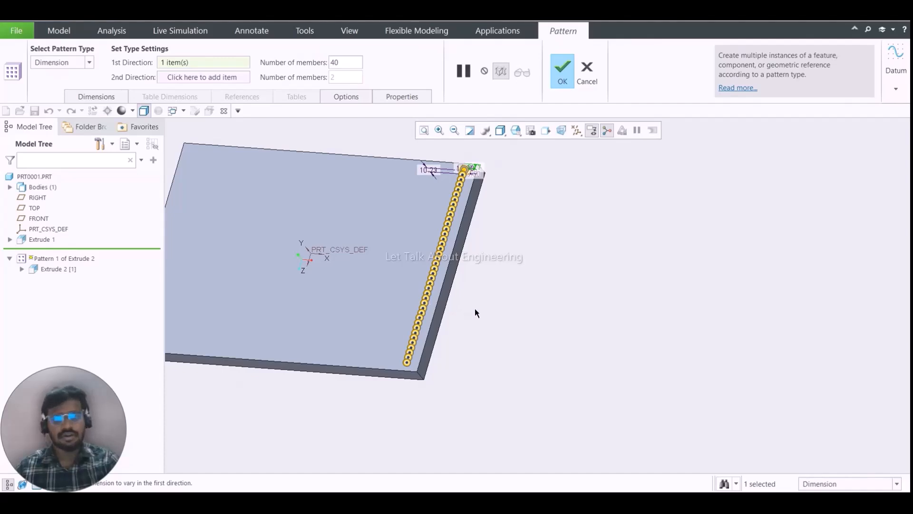
scroll(475, 310, down, 3)
click(95, 96)
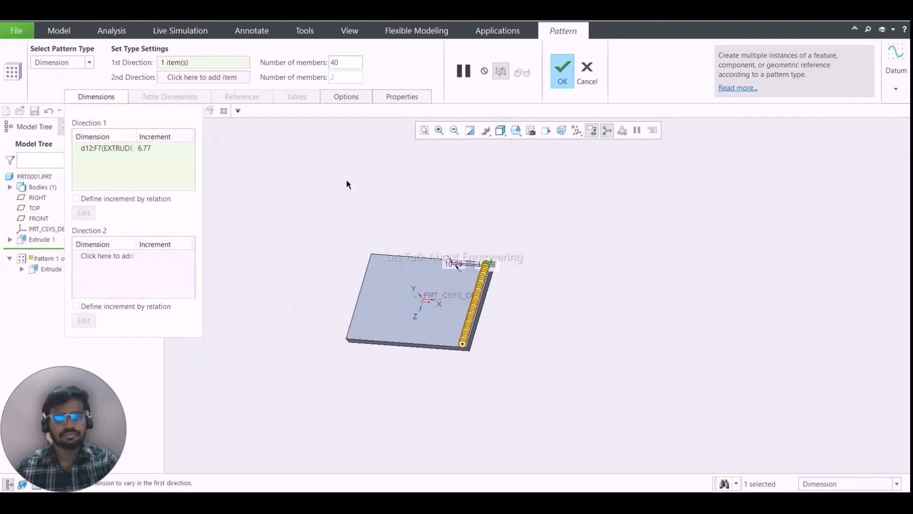
- Set the pattern's first-direction increment to 6.77+7.58, the block's edge offset plus its width
middle_drag(447, 198, 471, 222)
scroll(471, 223, down, 4)
scroll(472, 262, up, 3)
scroll(472, 264, down, 6)
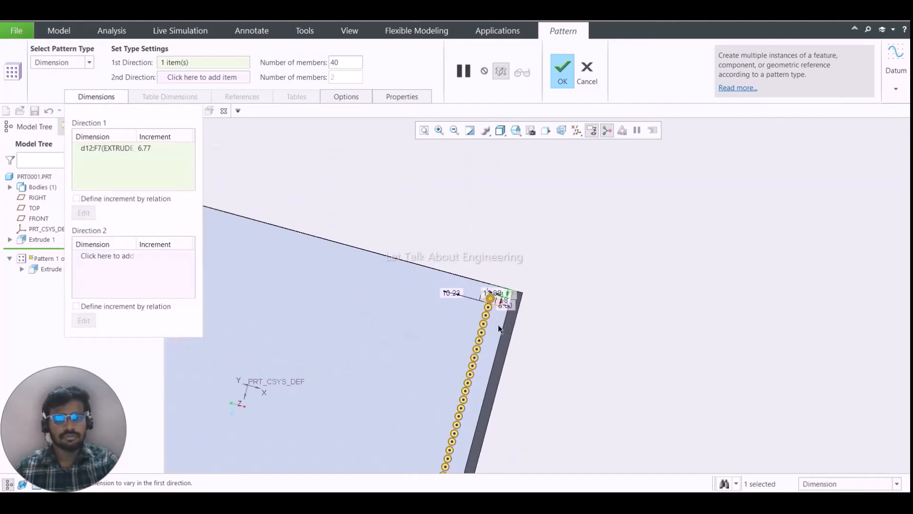
scroll(488, 304, up, 5)
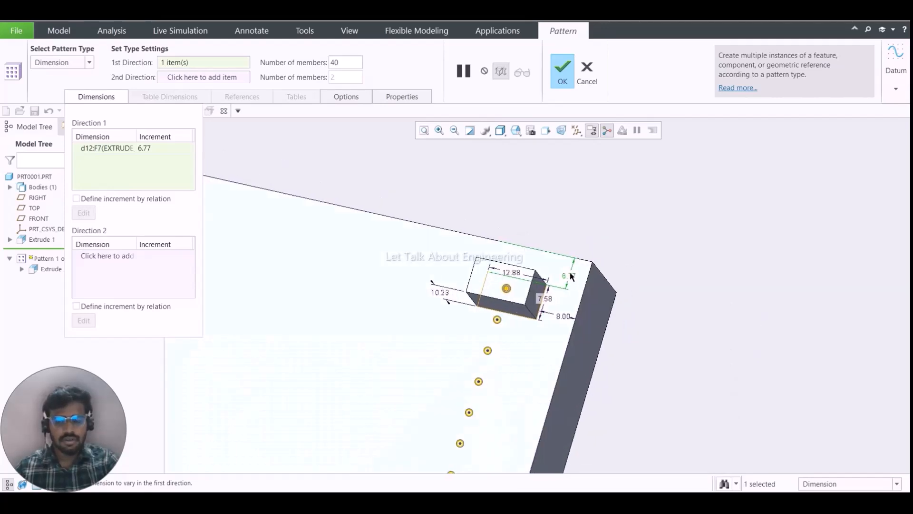
scroll(571, 287, down, 4)
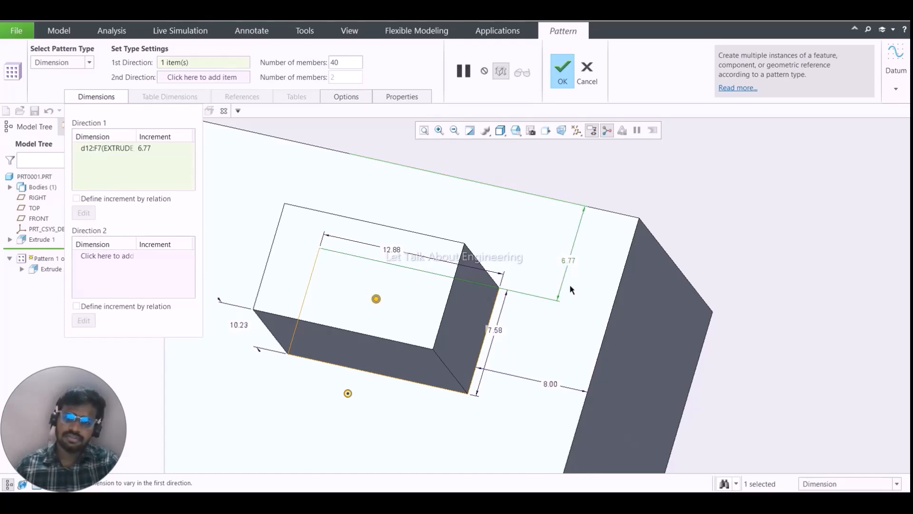
scroll(490, 329, up, 4)
scroll(484, 326, down, 3)
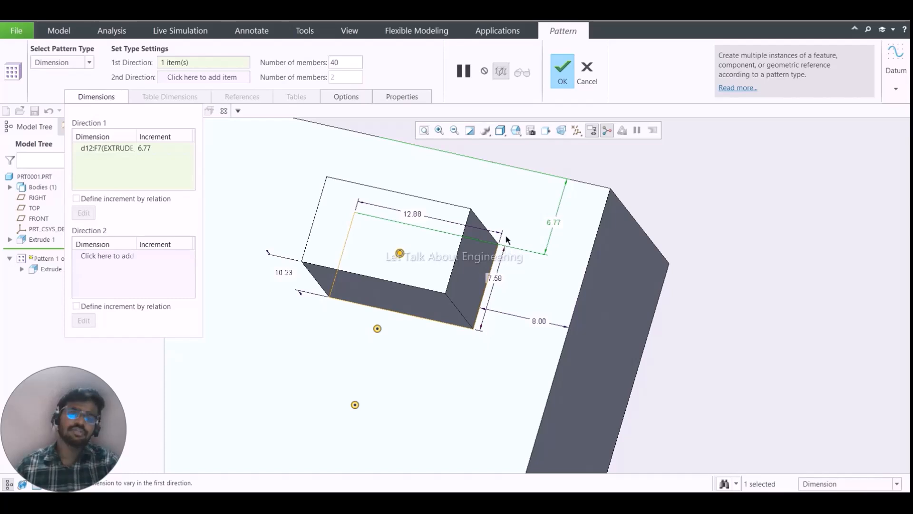
scroll(506, 240, up, 3)
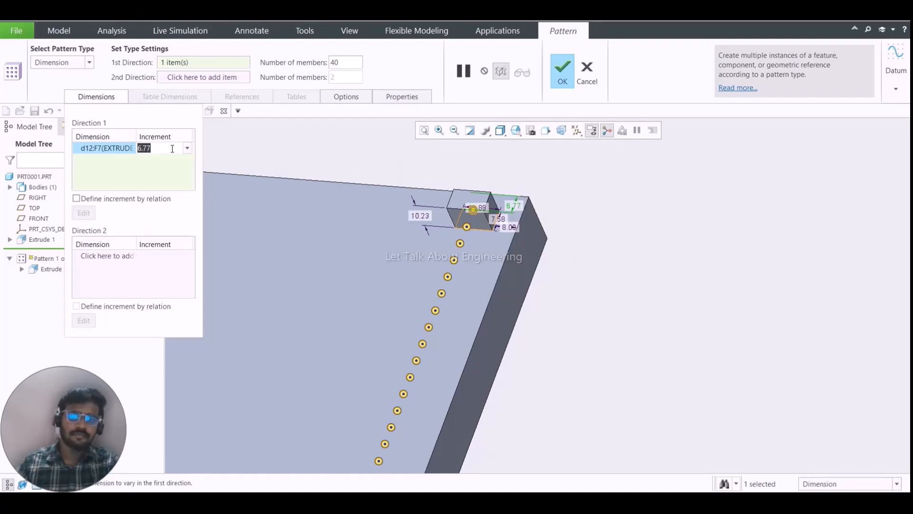
key(Home)
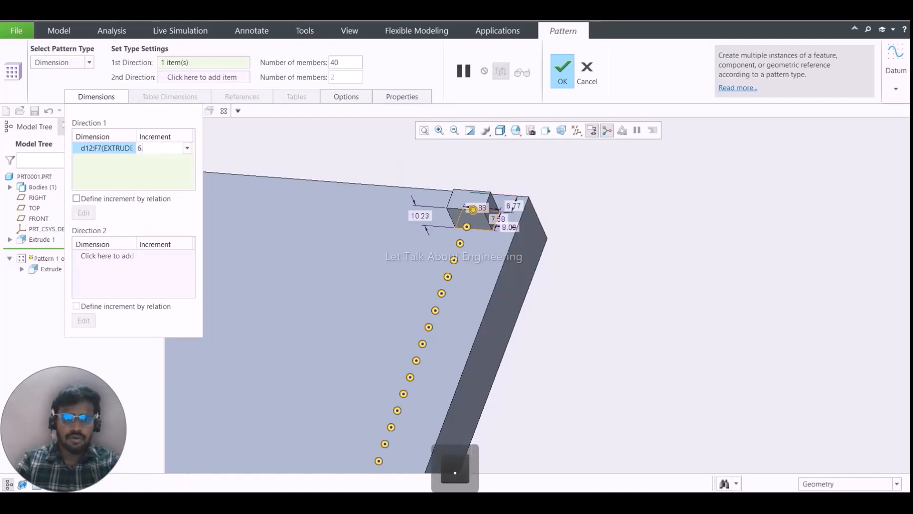
text(+)
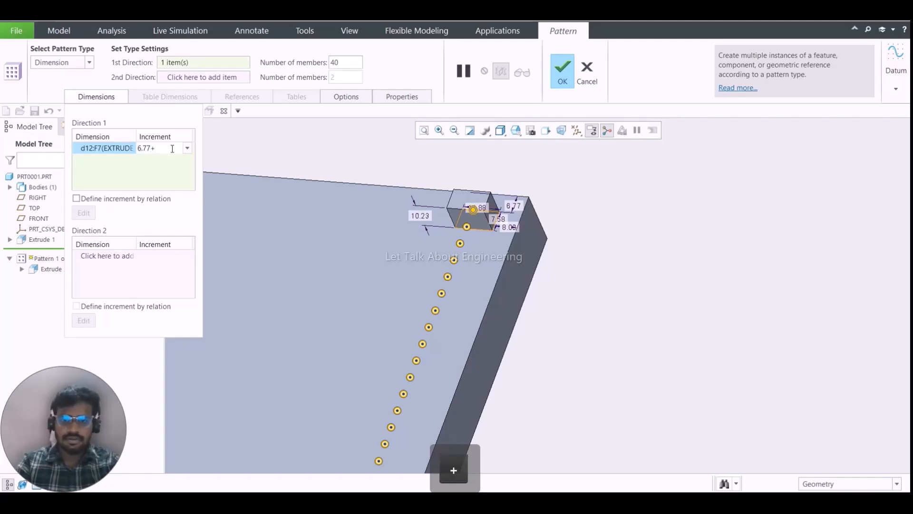
text(7.58)
key(Return)
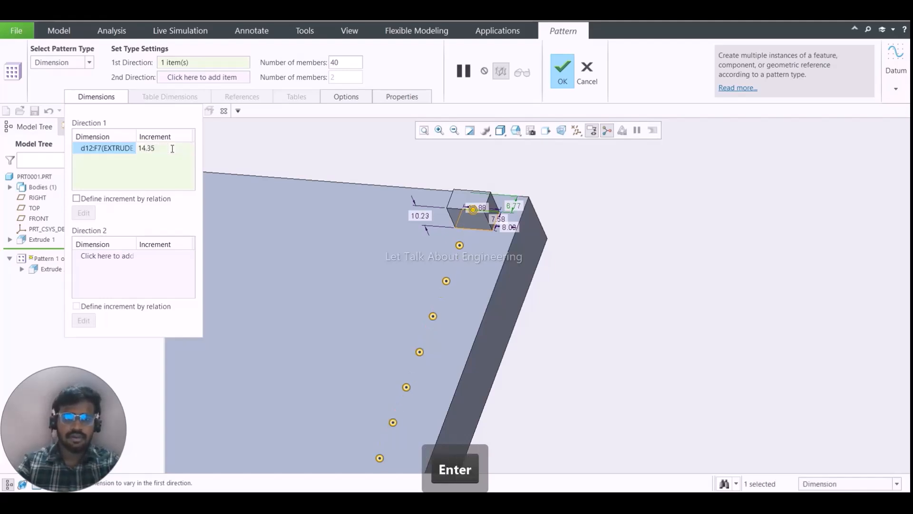
- Set the number of members in the pattern's first direction to 35
double_click(344, 62)
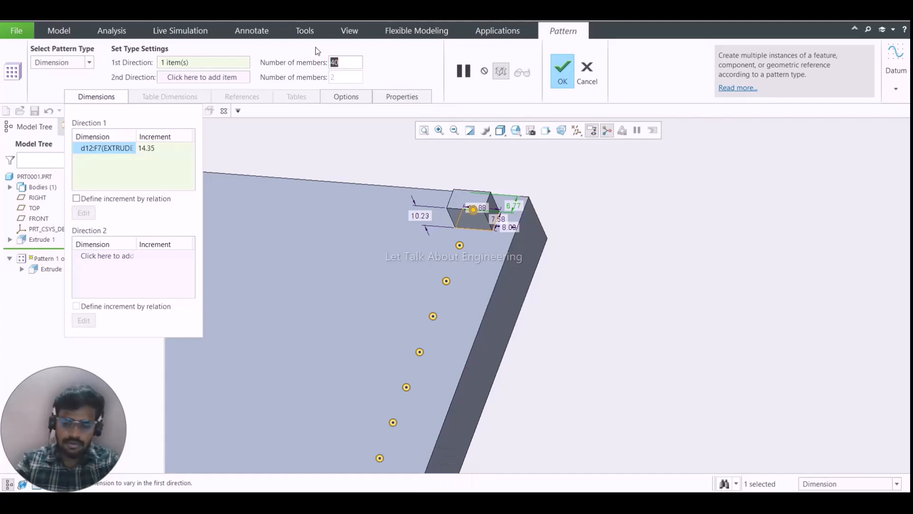
text(35)
key(Return)
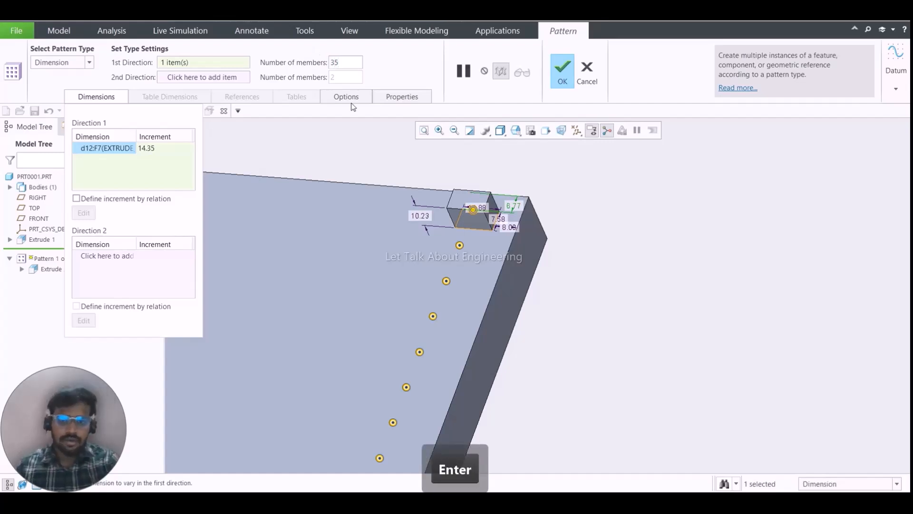
- Set the first-direction number of members to 10 and complete the pattern
scroll(336, 251, down, 8)
click(324, 63)
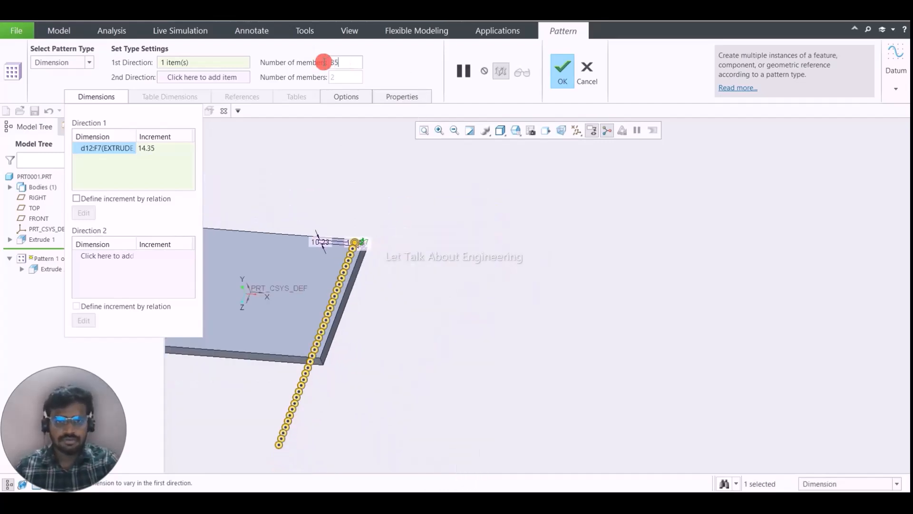
drag(324, 62, 249, 52)
text(10)
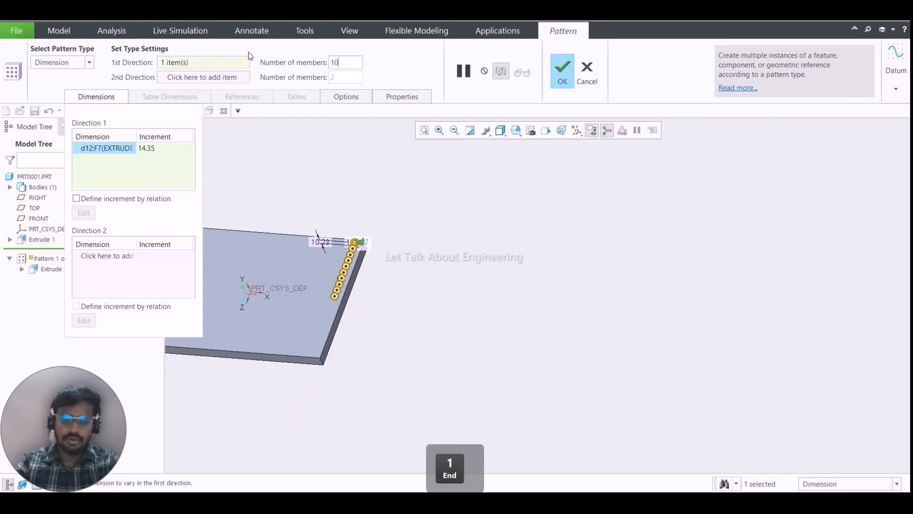
key(Return)
scroll(333, 194, up, 5)
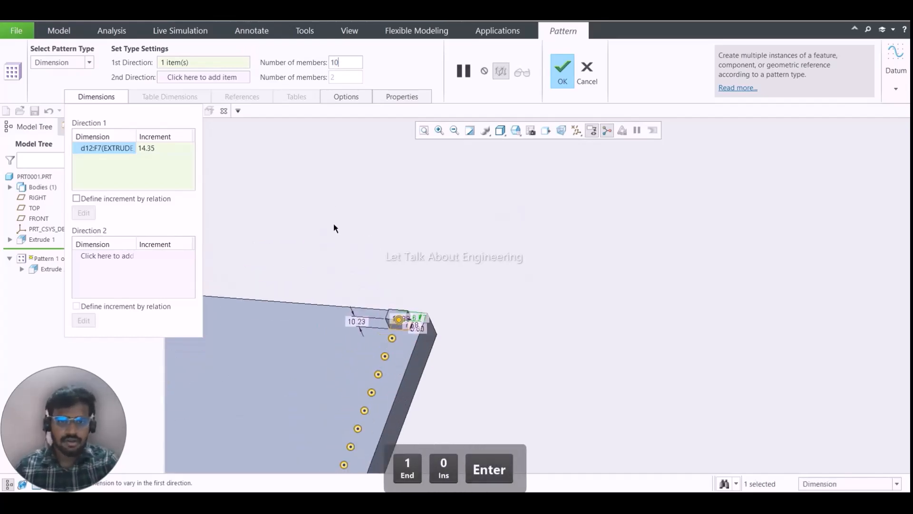
middle_click(350, 201)
- Examine the gaps between the patterned blocks along the plate's edge from several angles and distances
middle_drag(373, 314, 389, 358)
scroll(399, 378, down, 3)
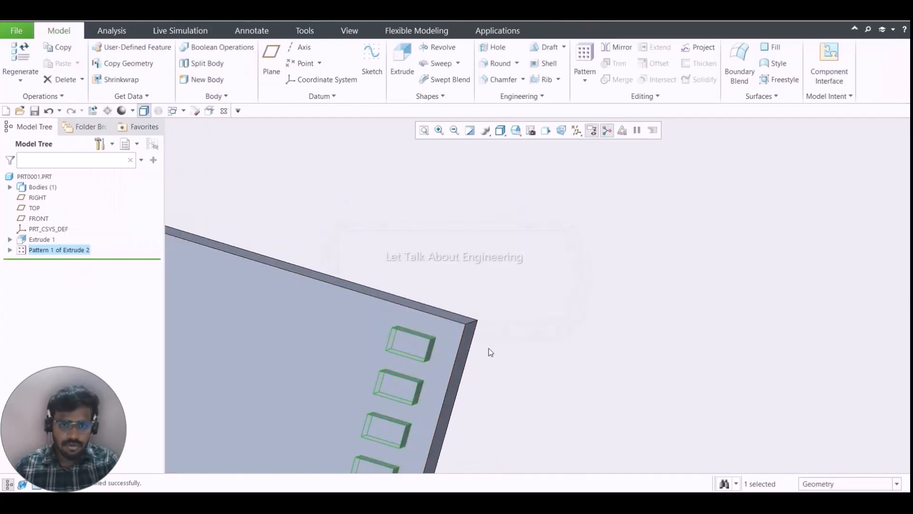
click(526, 264)
scroll(425, 284, up, 5)
scroll(383, 432, down, 6)
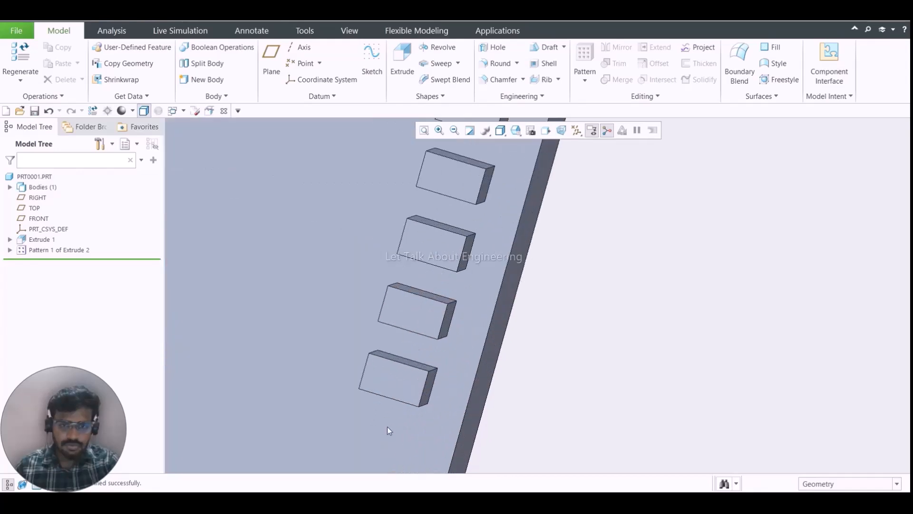
scroll(400, 408, up, 4)
middle_drag(401, 408, 400, 366)
scroll(399, 366, up, 5)
scroll(389, 344, down, 7)
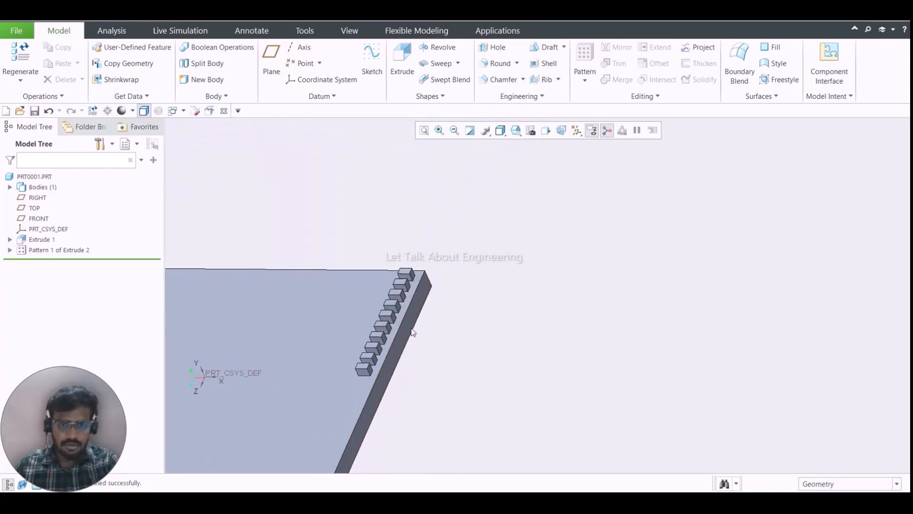
scroll(379, 320, up, 4)
scroll(378, 321, up, 3)
middle_drag(380, 320, 375, 240)
scroll(382, 335, down, 6)
scroll(368, 333, up, 5)
scroll(375, 239, down, 4)
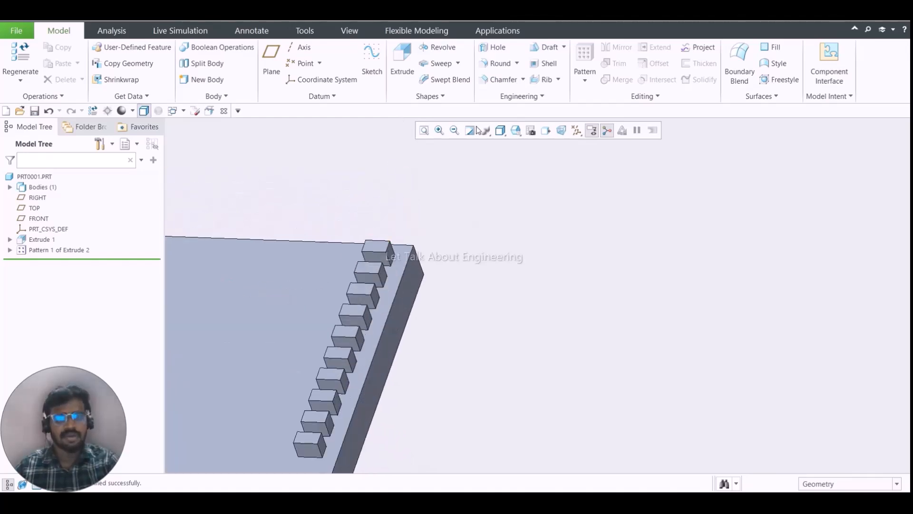
- Reopen the definition of the block pattern for editing
click(587, 77)
click(333, 179)
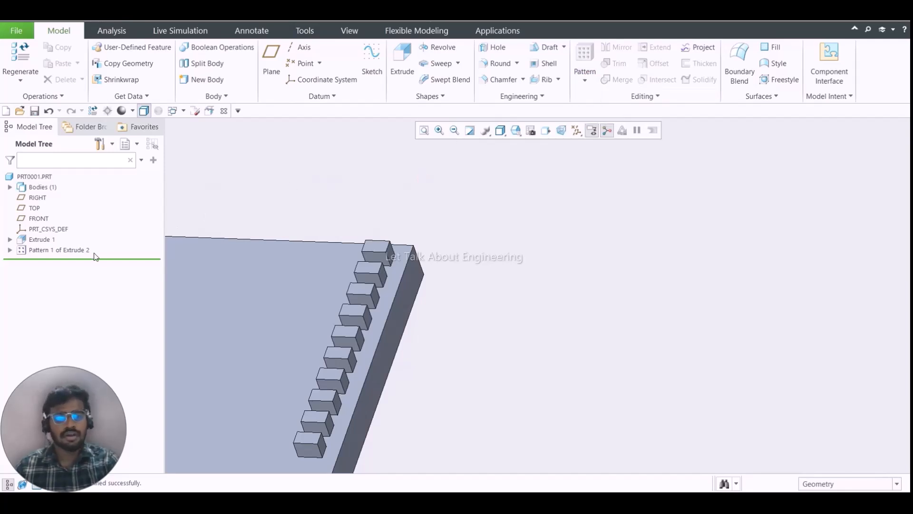
click(57, 250)
click(94, 187)
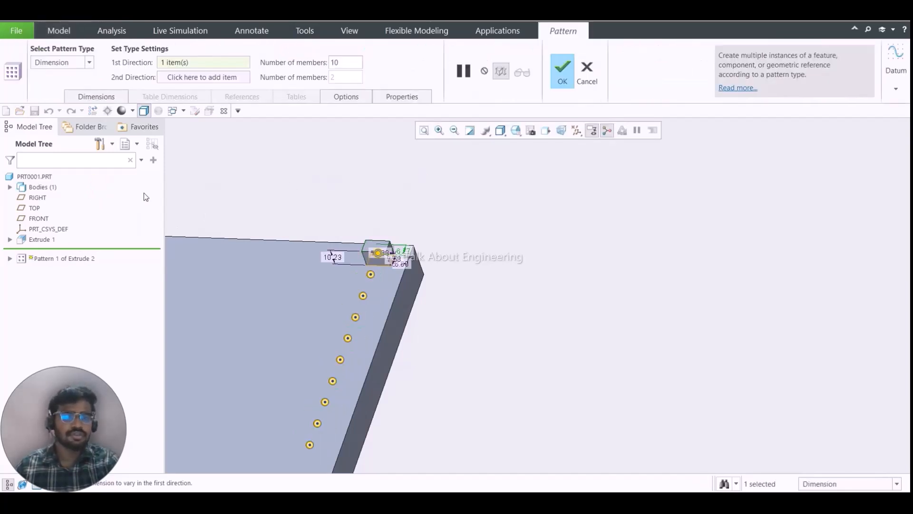
- Assign the block's 8.00 offset from the plate's side edge as the pattern's second-direction dimension
scroll(366, 188, up, 3)
middle_drag(366, 188, 369, 195)
click(367, 183)
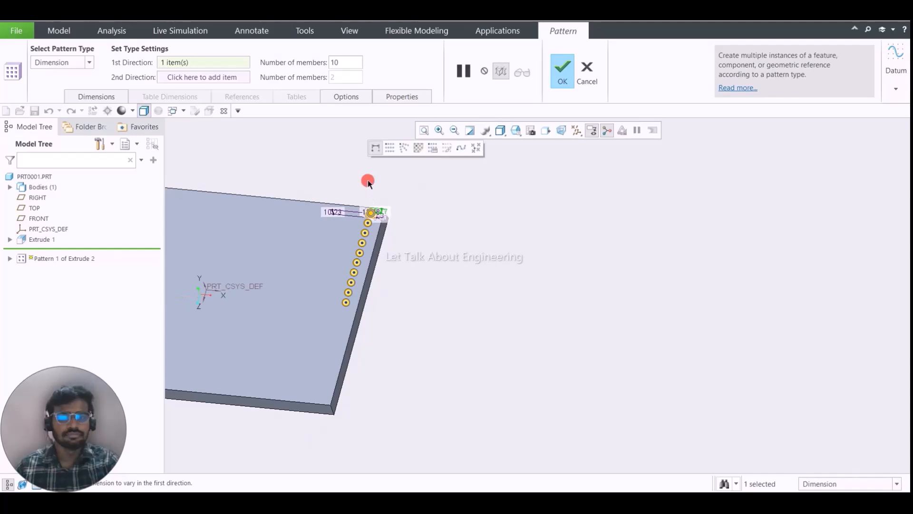
scroll(368, 195, down, 6)
middle_drag(396, 250, 401, 356)
scroll(401, 357, down, 4)
scroll(401, 355, up, 5)
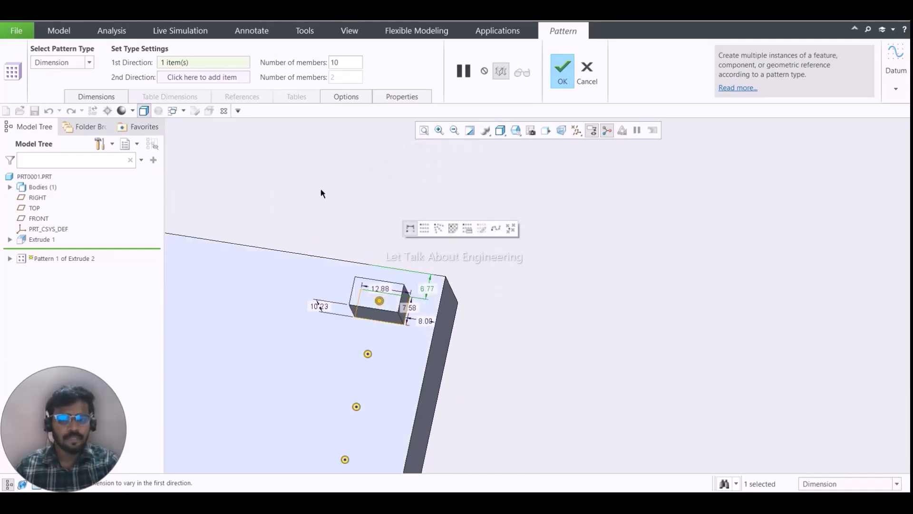
click(184, 78)
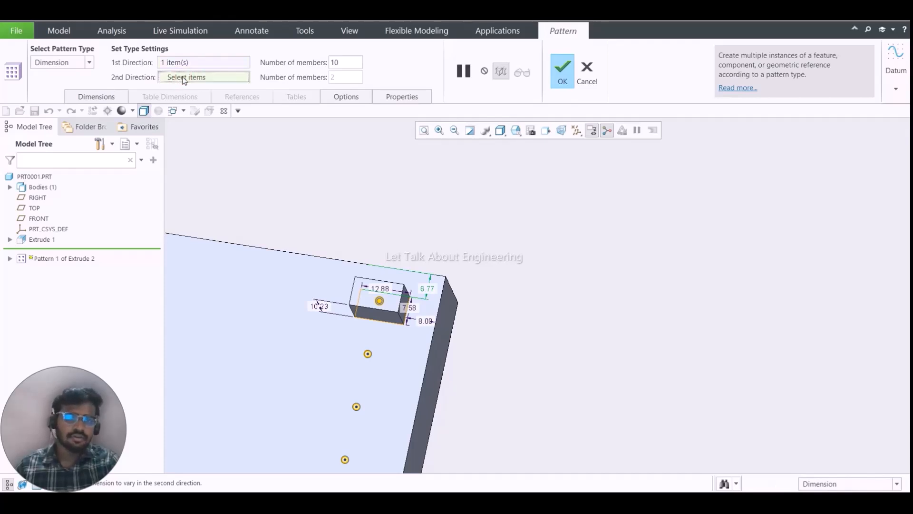
click(426, 320)
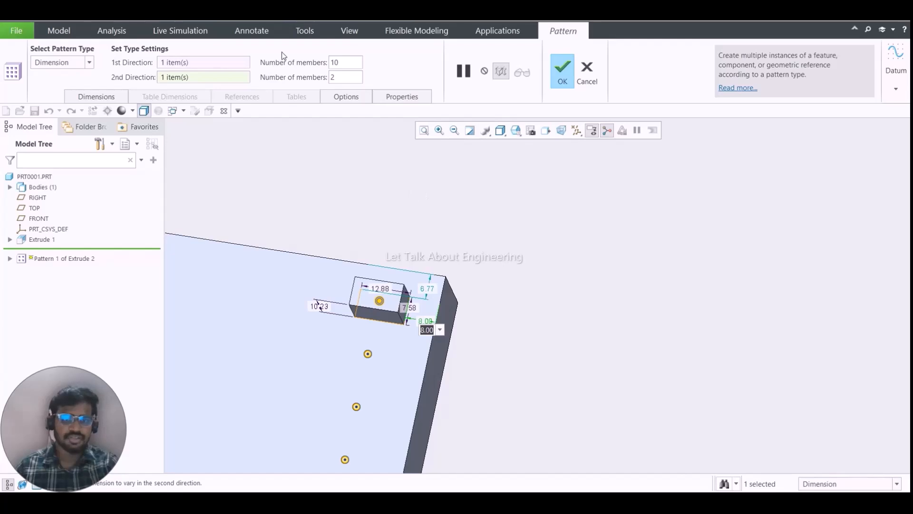
- Set the second-direction increment to 8+12.88 and complete the two-direction pattern
click(97, 98)
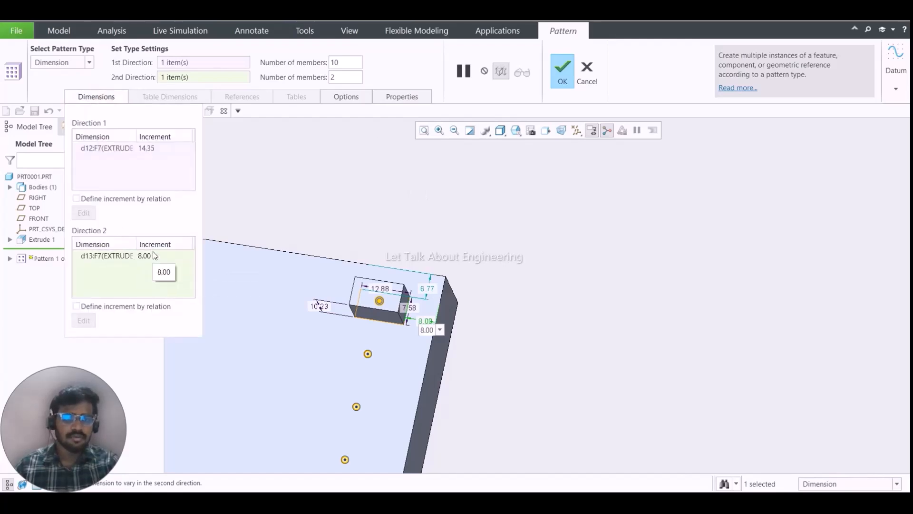
click(157, 257)
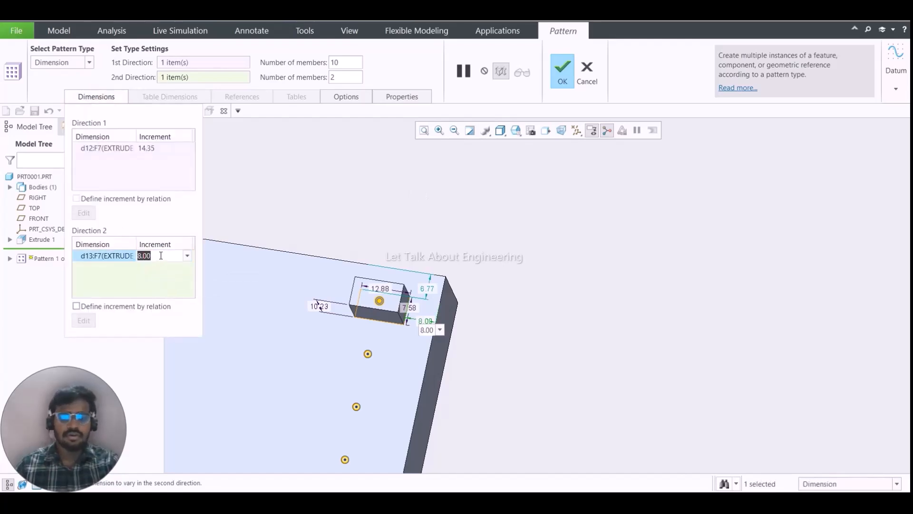
text(8+12)
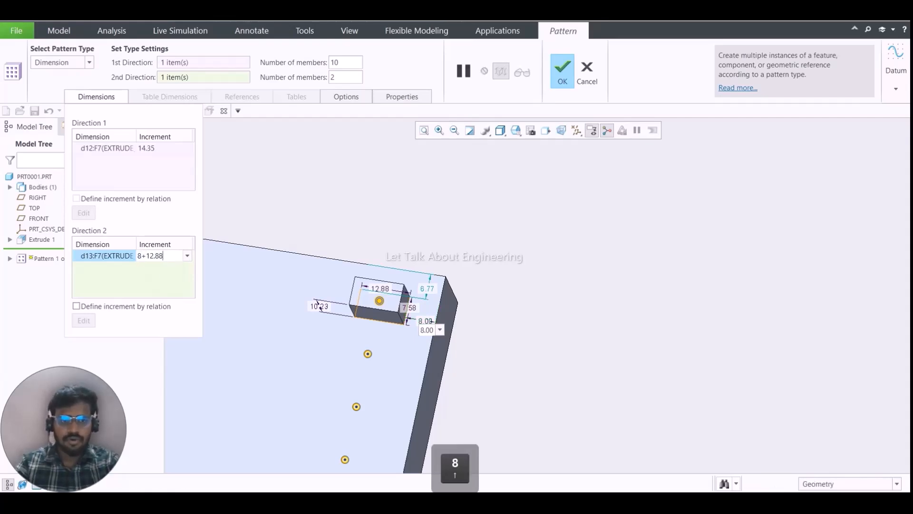
key(Return)
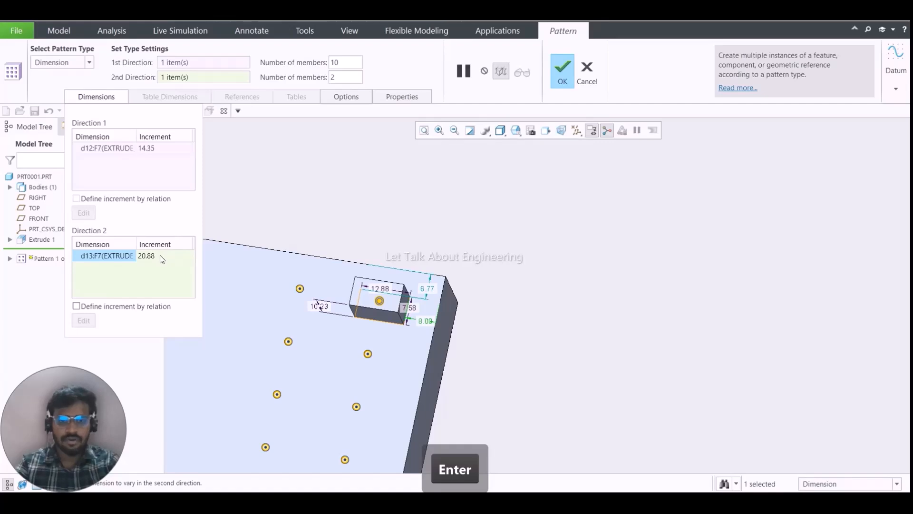
key(Return)
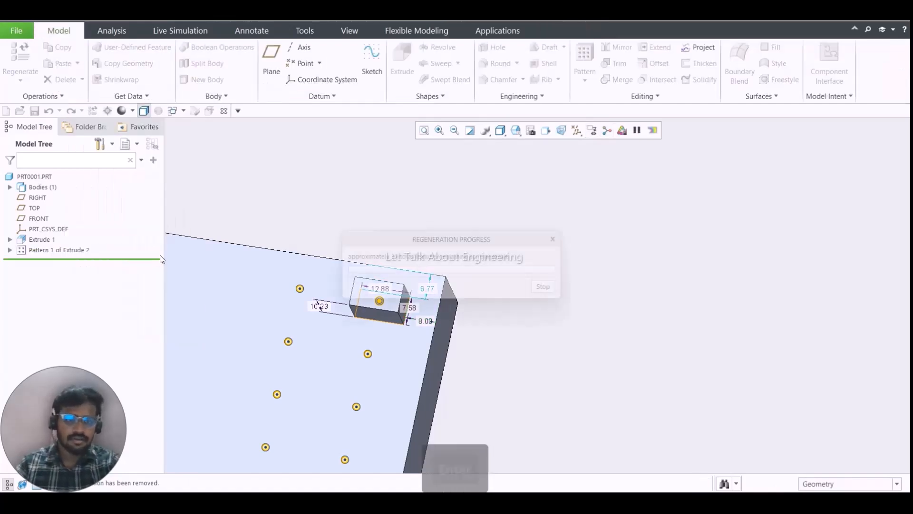
- Reopen the definition of the two-row block pattern for editing
middle_drag(336, 323, 320, 320)
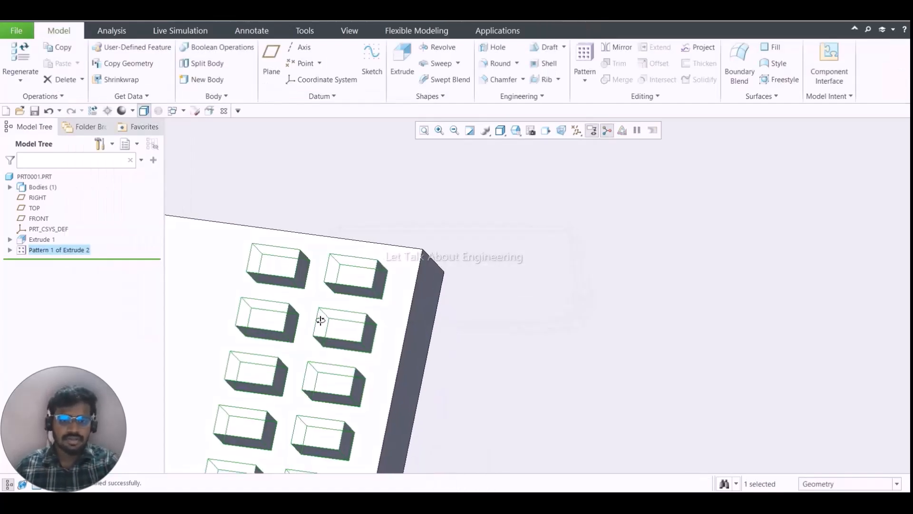
scroll(328, 306, up, 8)
scroll(316, 355, down, 5)
scroll(337, 314, up, 6)
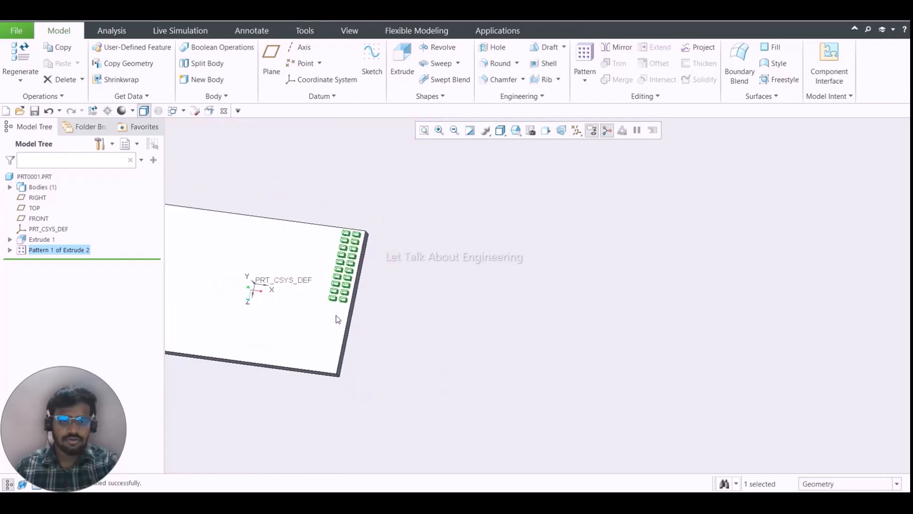
scroll(345, 270, down, 5)
click(567, 210)
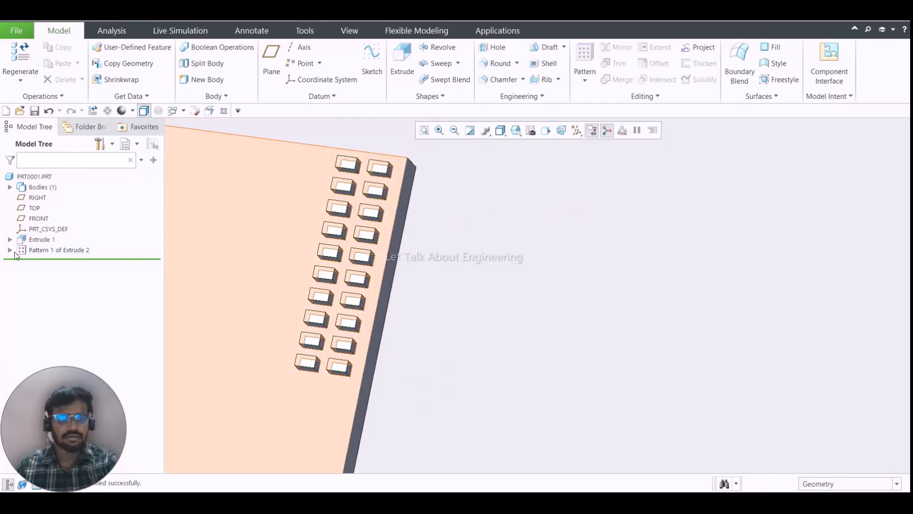
click(21, 250)
click(45, 187)
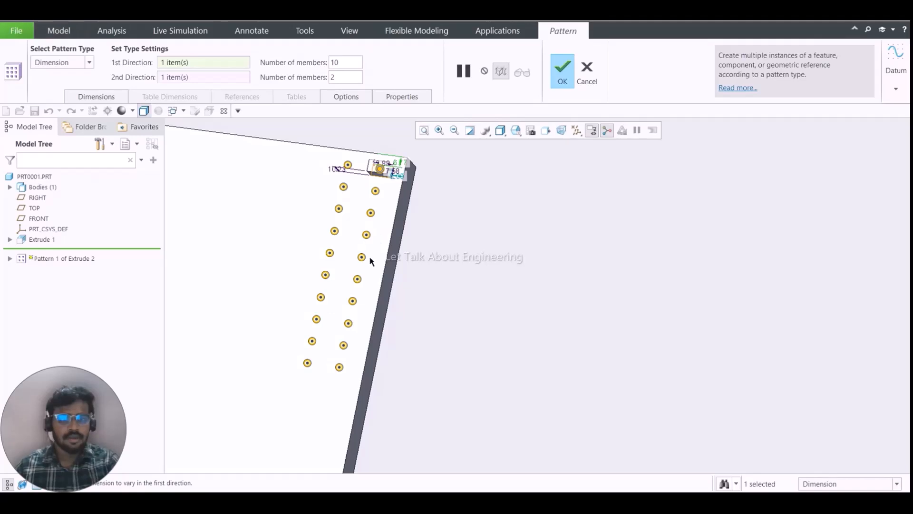
- Change the block pattern's type to Direction and accept that existing members may not be reused
scroll(372, 261, up, 3)
click(67, 63)
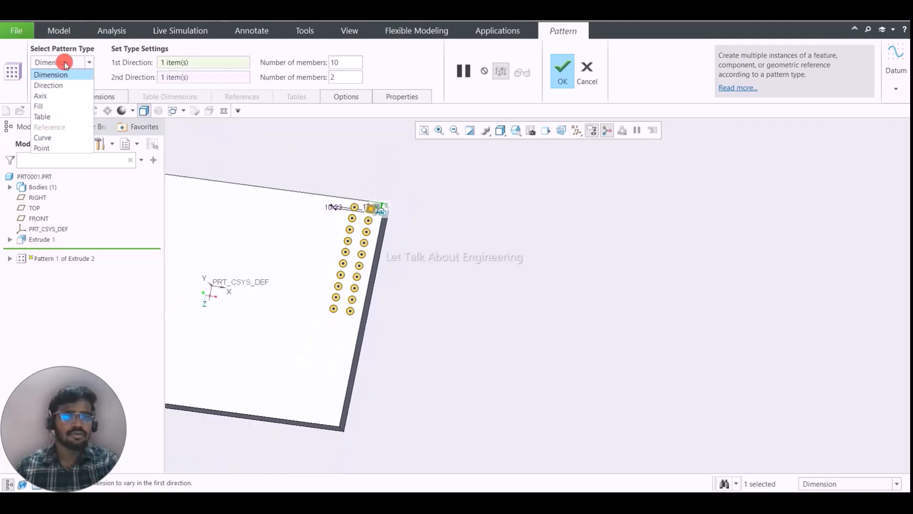
click(52, 84)
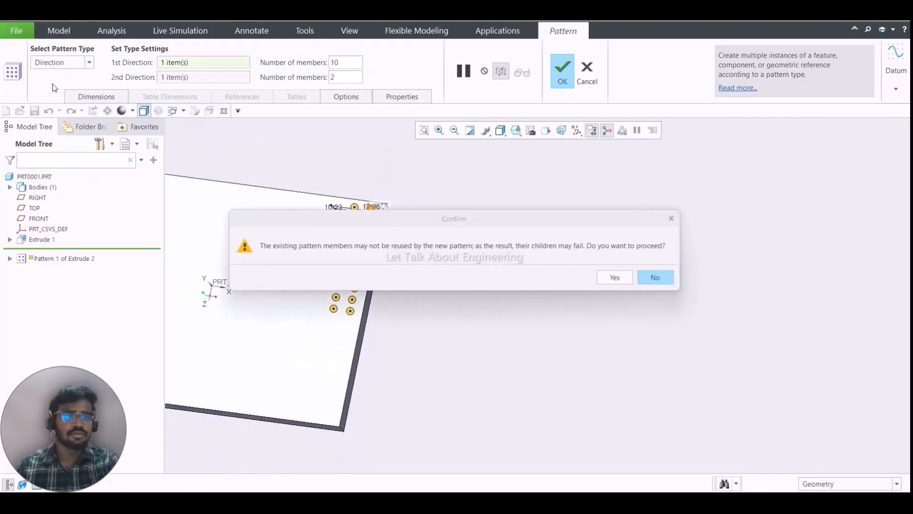
click(617, 278)
- Assign the plate's long edge at the block's corner as the pattern's first-direction reference
scroll(381, 217, up, 5)
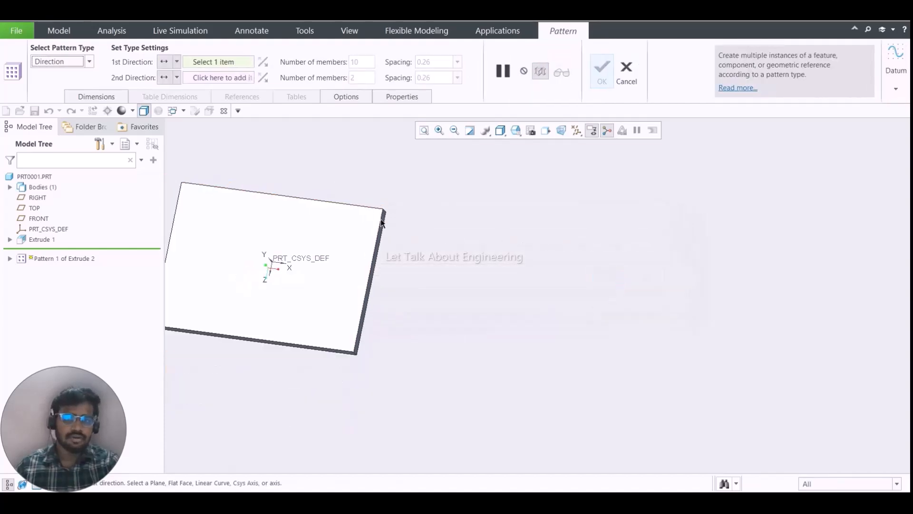
scroll(310, 208, down, 5)
middle_drag(311, 209, 337, 204)
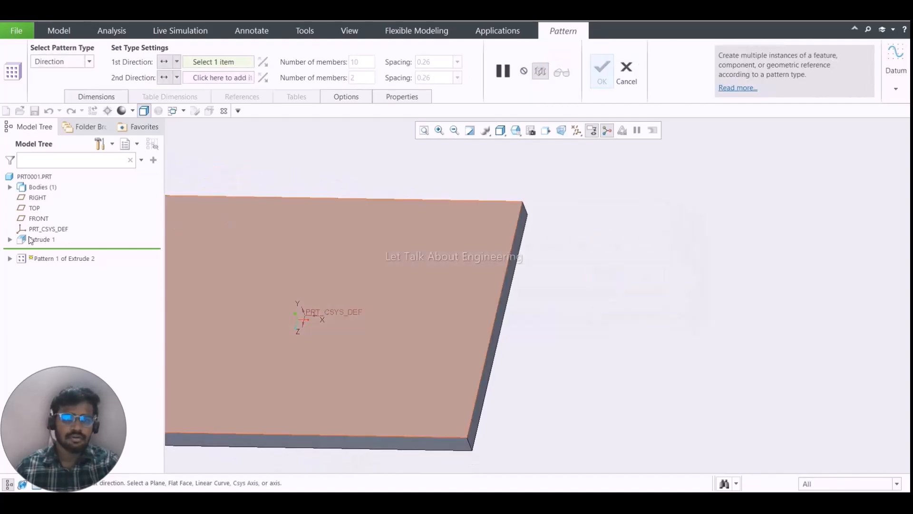
click(83, 60)
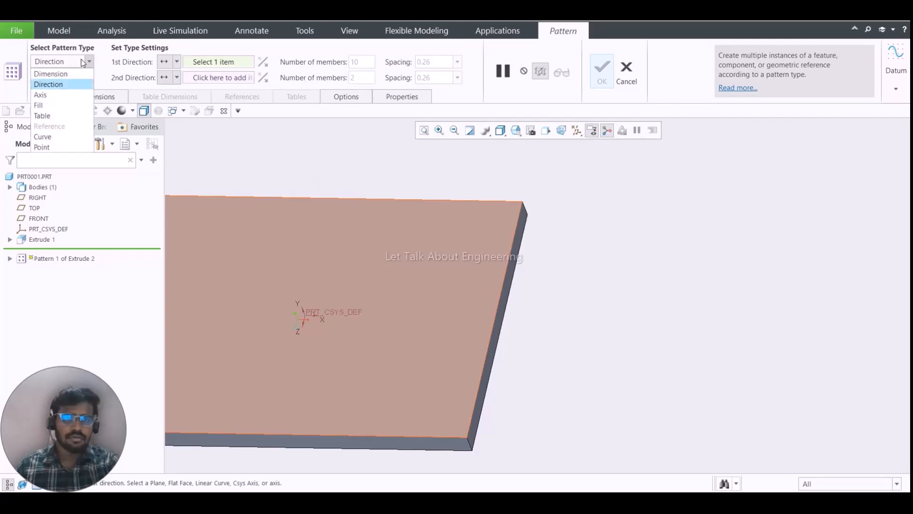
click(82, 59)
click(226, 61)
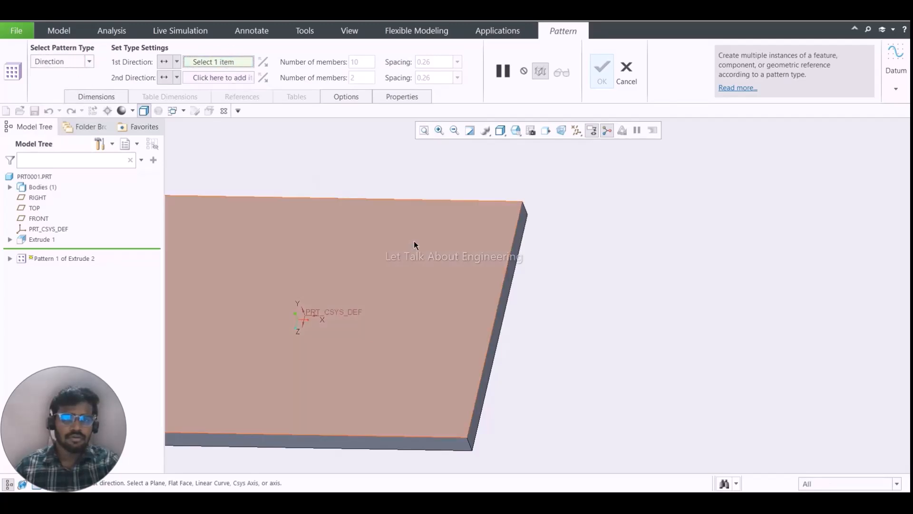
click(427, 199)
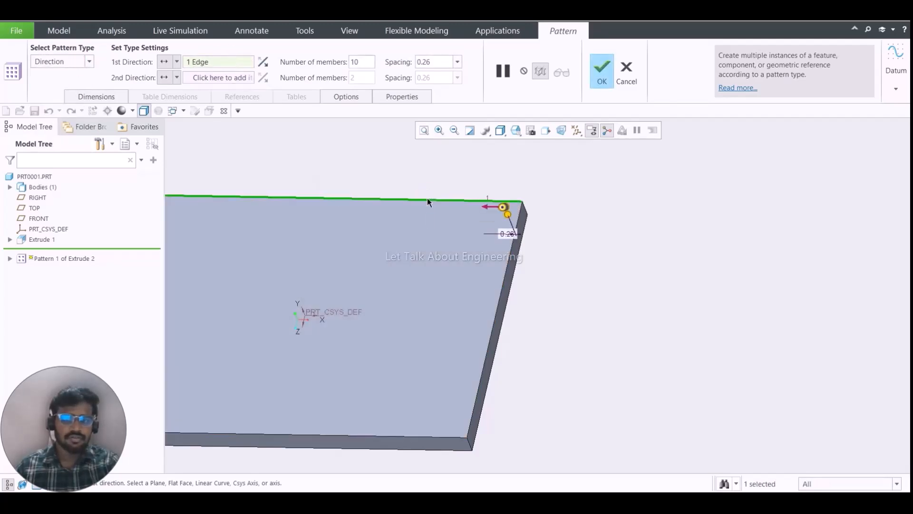
- Set the first-direction spacing between pattern members to 15
middle_drag(427, 198, 517, 234)
scroll(520, 231, up, 6)
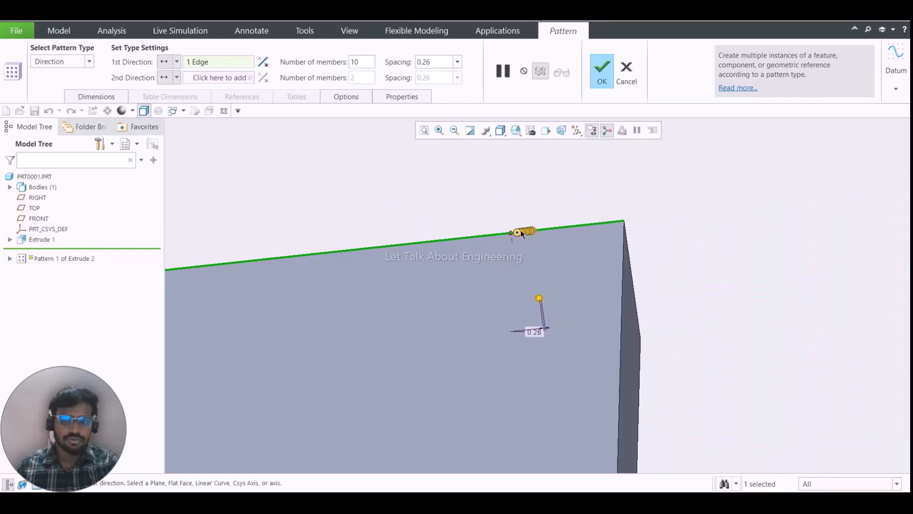
scroll(525, 195, down, 3)
click(437, 64)
drag(437, 63, 418, 65)
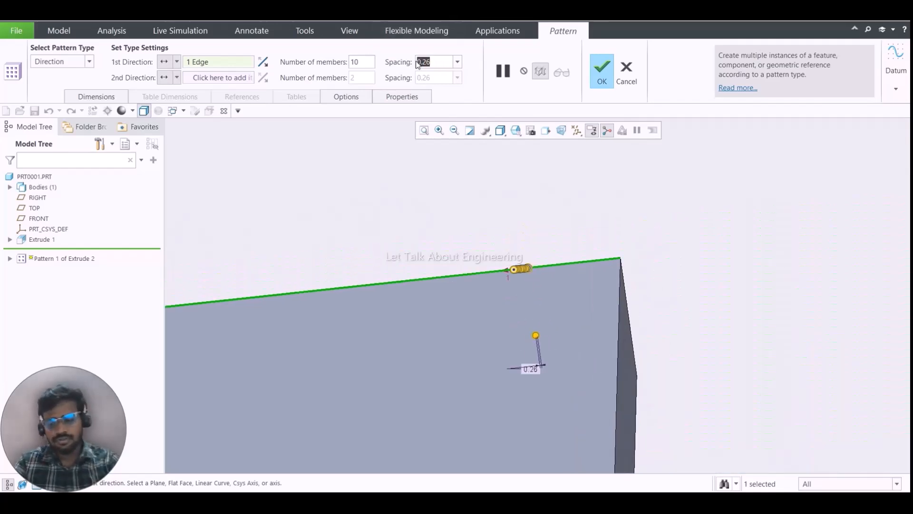
text(15)
key(Return)
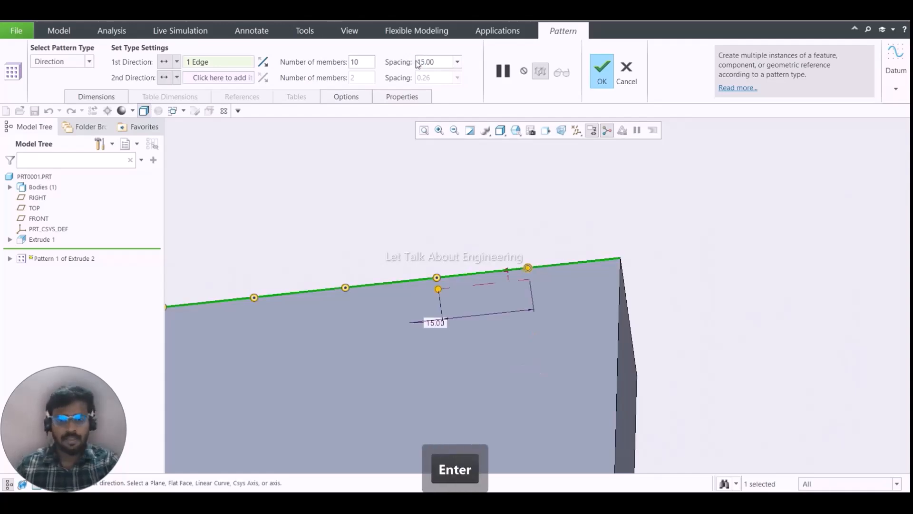
- Examine the previewed row of pattern members along the plate's long edge from several angles and distances
scroll(515, 364, up, 4)
scroll(414, 282, down, 3)
scroll(393, 327, up, 5)
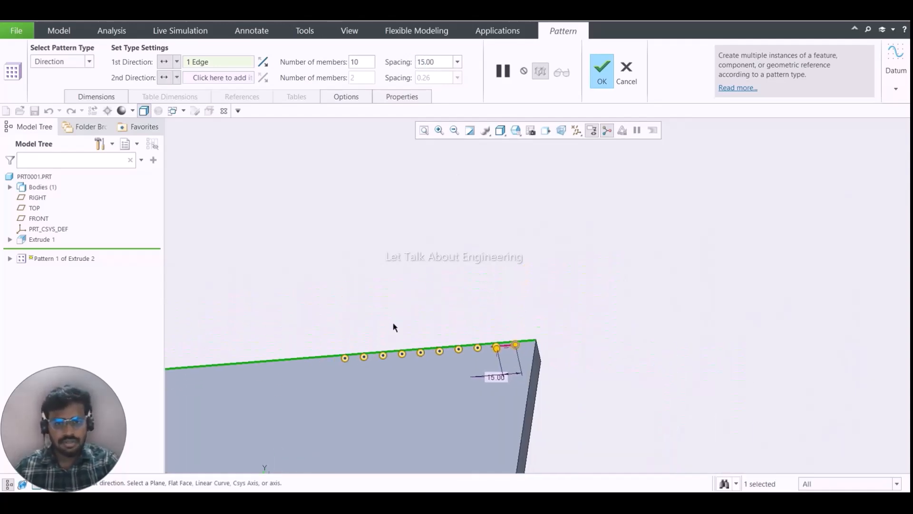
middle_drag(393, 326, 402, 346)
scroll(427, 305, down, 5)
scroll(420, 309, up, 6)
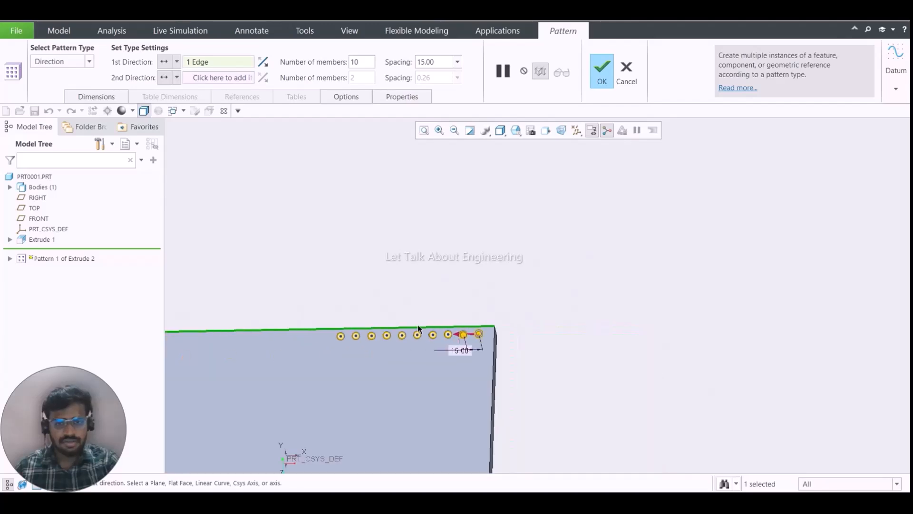
middle_drag(405, 298, 387, 281)
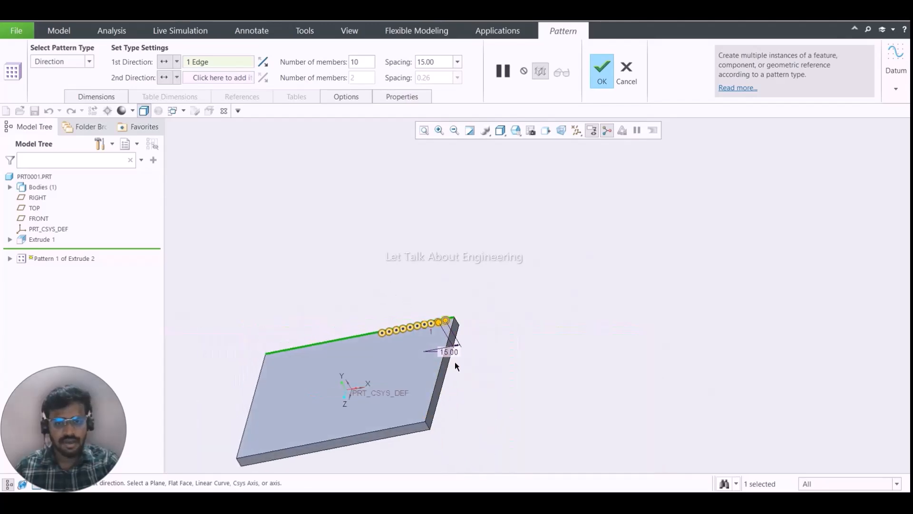
middle_drag(455, 366, 447, 341)
scroll(447, 341, down, 5)
scroll(447, 333, up, 6)
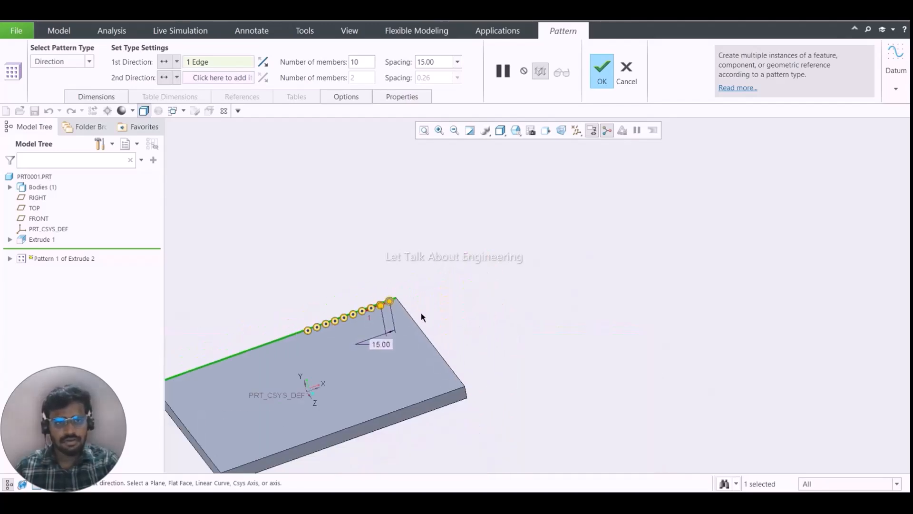
- Flip the pattern's first direction and flip it back again
click(269, 62)
click(269, 62)
middle_drag(325, 212, 369, 248)
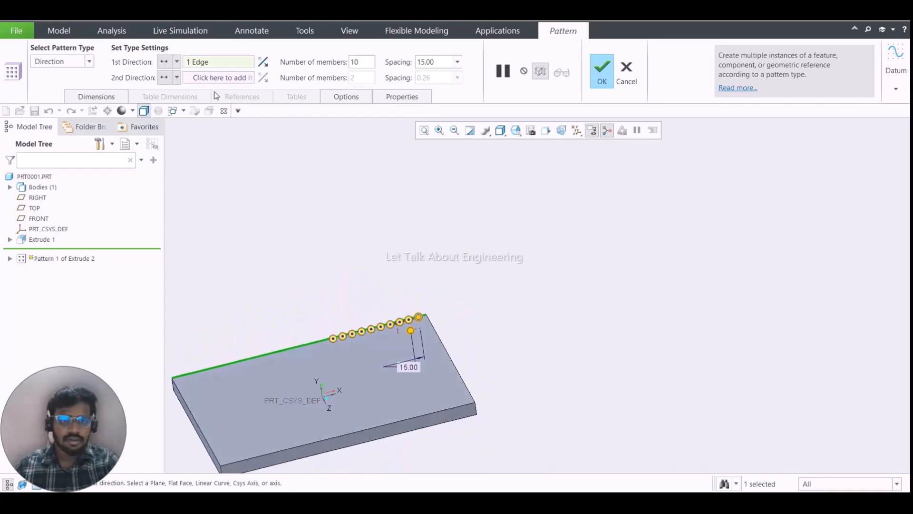
- Assign the plate's short edge at the block's corner as the second-direction reference and flip that direction to run across the plate
click(206, 78)
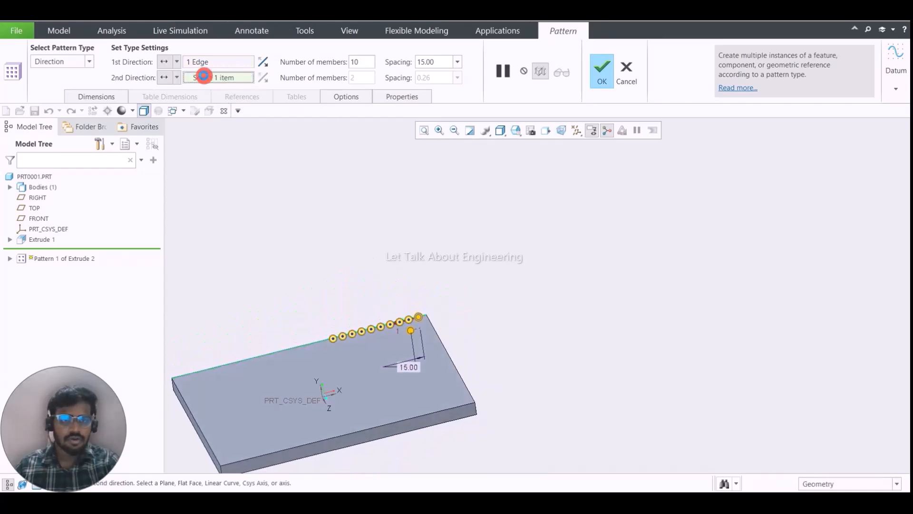
click(449, 354)
middle_drag(449, 340, 457, 279)
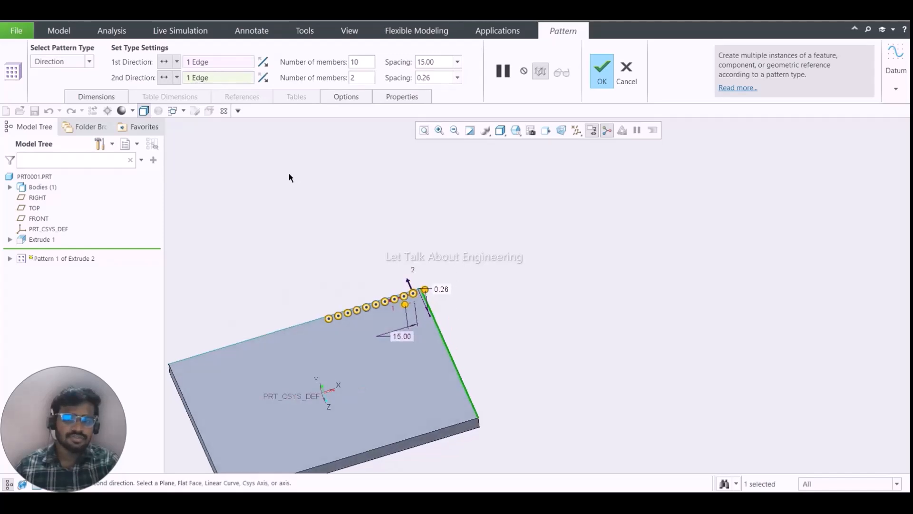
click(264, 79)
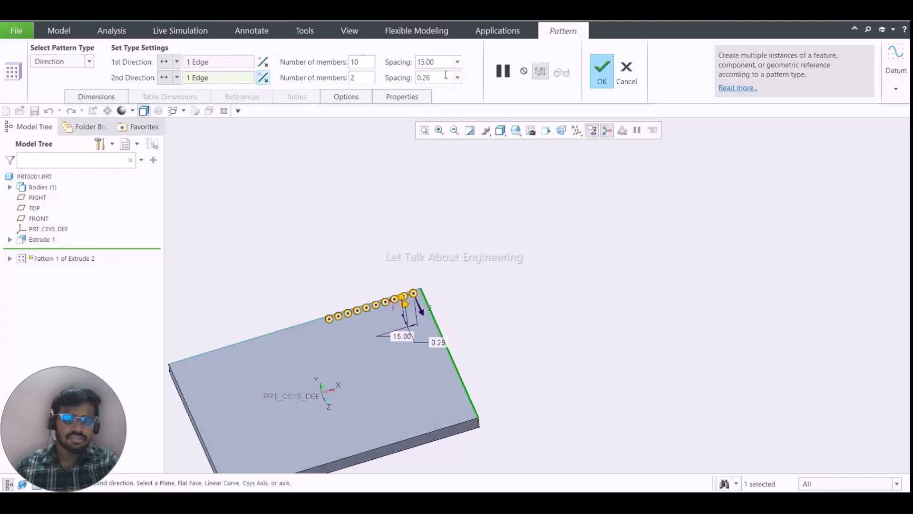
- Set the second-direction spacing to 15 and inspect the previewed two rows of members
drag(443, 78, 389, 80)
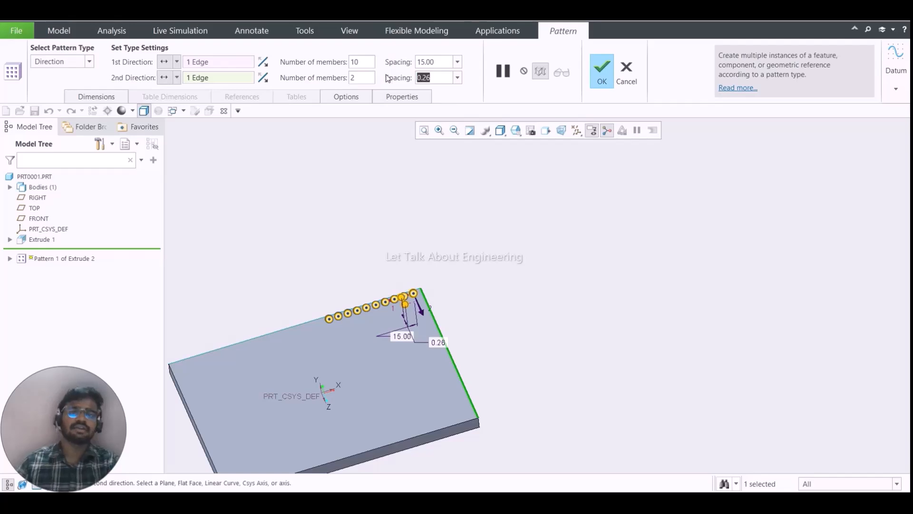
text(15)
key(Return)
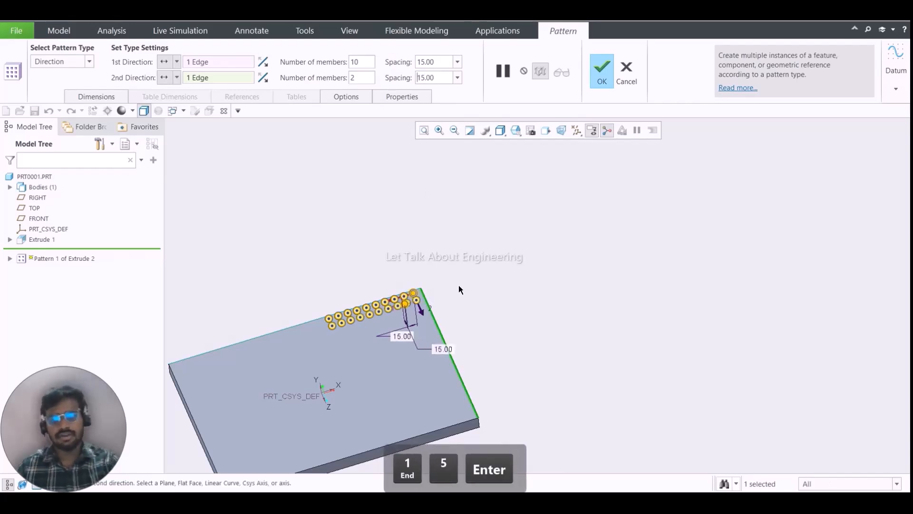
scroll(455, 289, down, 5)
scroll(334, 291, up, 5)
scroll(332, 290, down, 9)
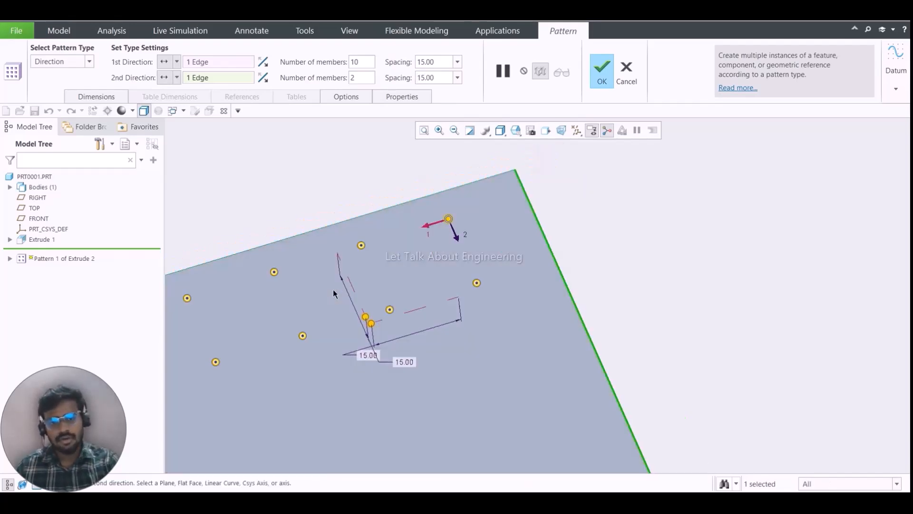
scroll(333, 289, up, 5)
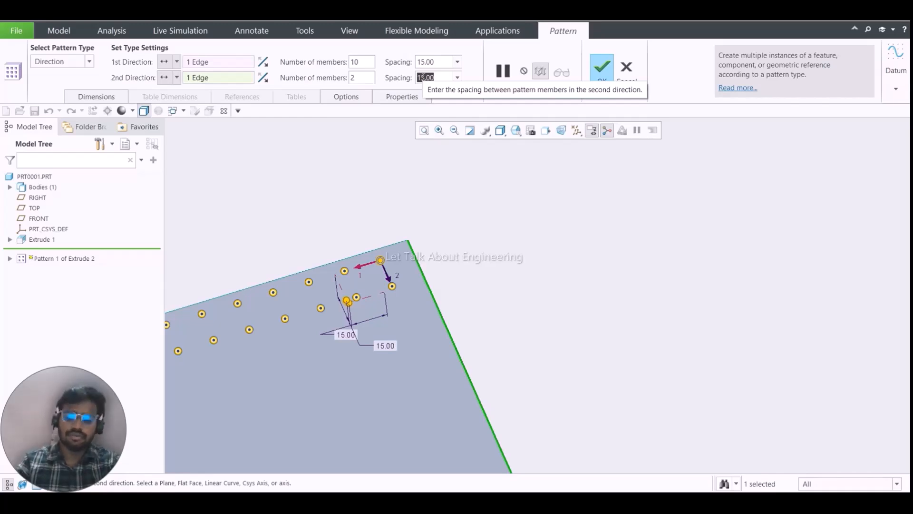
- Set the second-direction spacing to 18 and complete the Direction pattern
text(18)
key(Return)
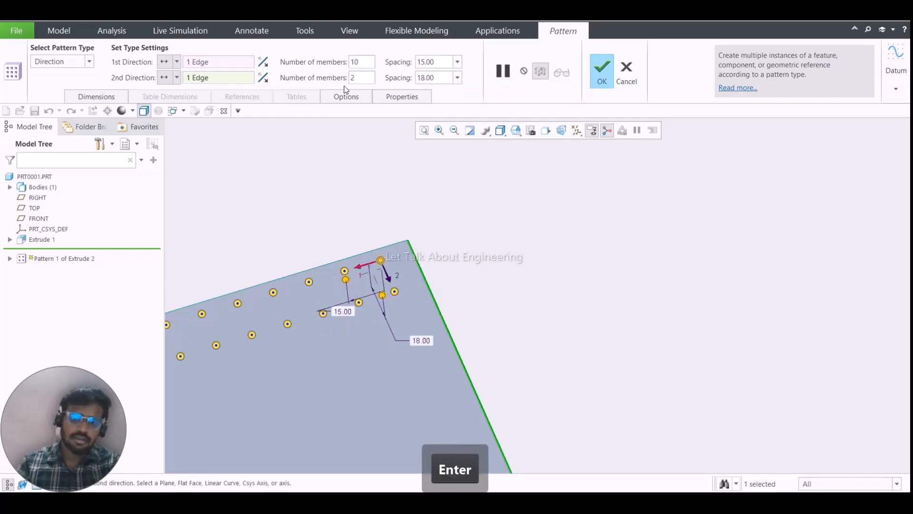
click(601, 71)
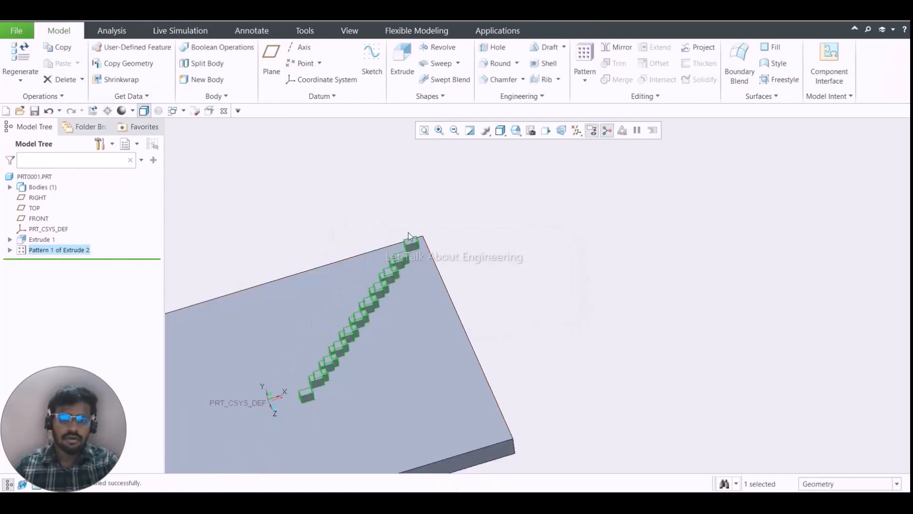
- Reopen the Direction pattern's definition and inspect the member positions with the second-direction reference active
right_click(56, 248)
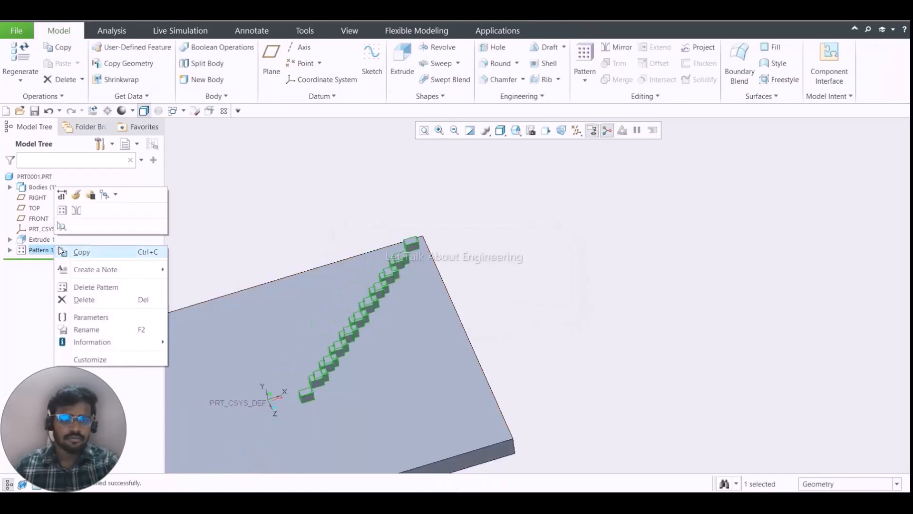
click(76, 195)
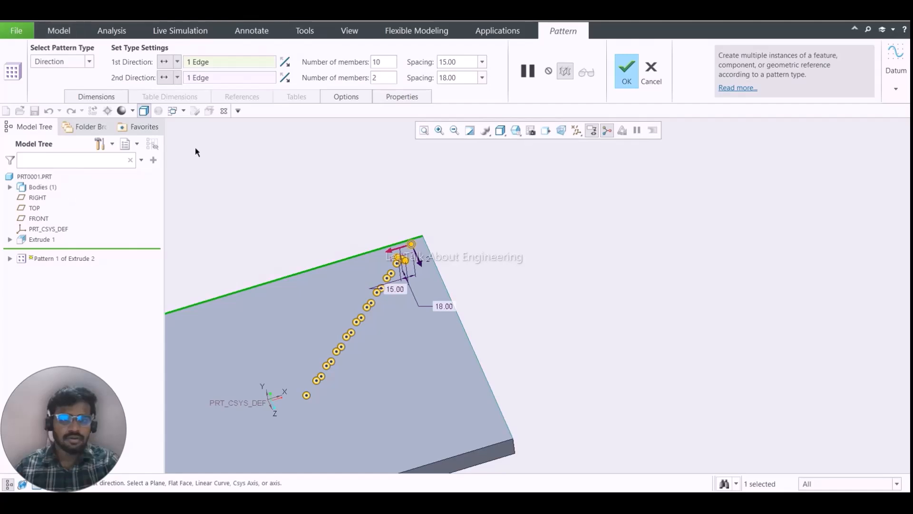
click(221, 77)
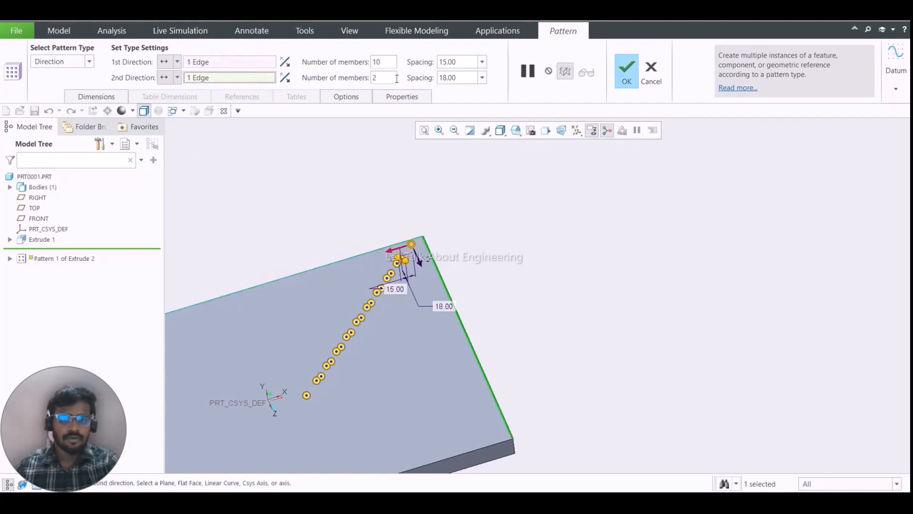
scroll(434, 212, up, 5)
scroll(420, 258, down, 4)
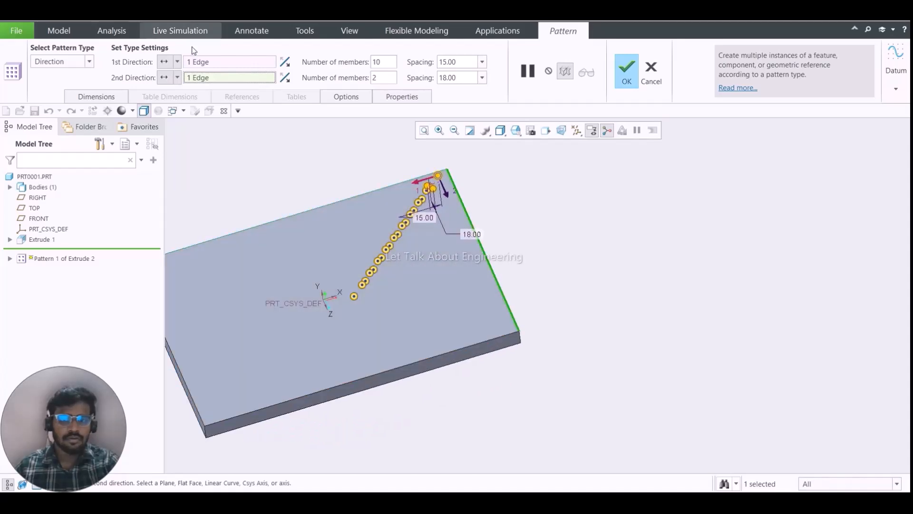
- Remove the edge references from both pattern directions and make the first-direction reference ready for a new selection
right_click(221, 63)
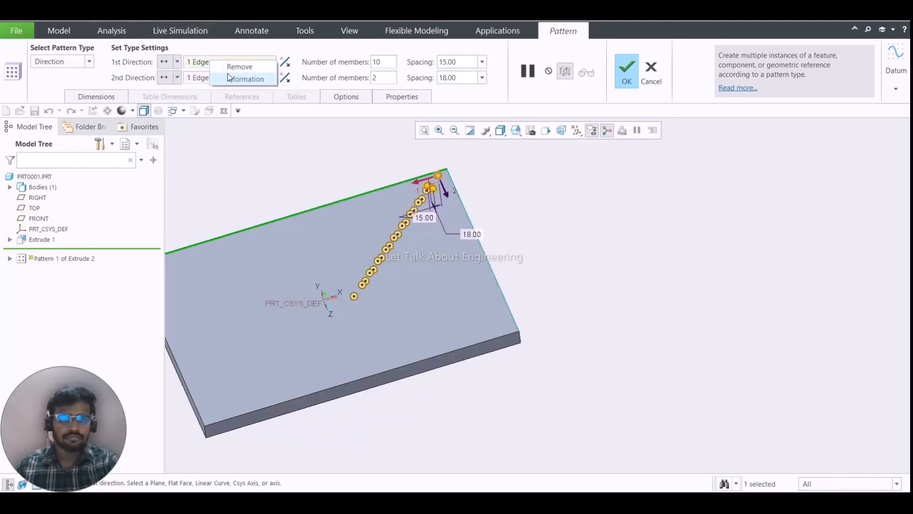
click(233, 77)
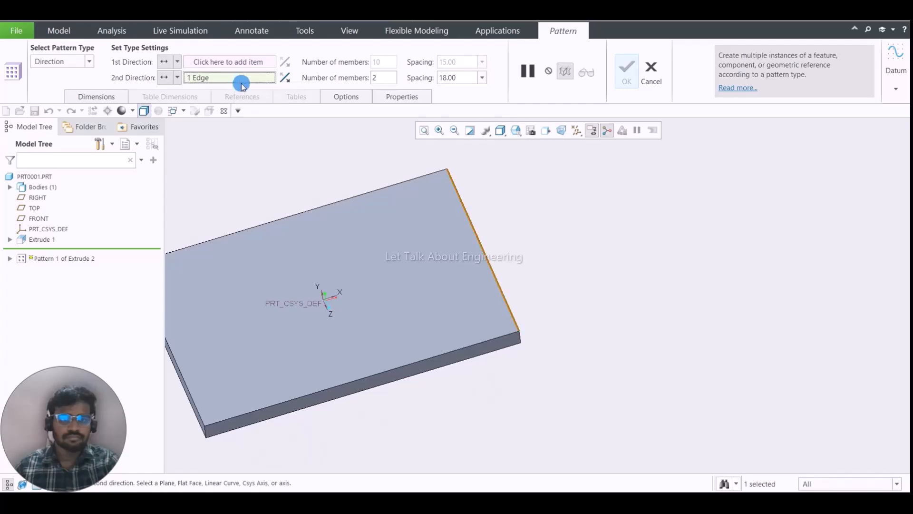
right_click(241, 77)
click(260, 87)
click(255, 59)
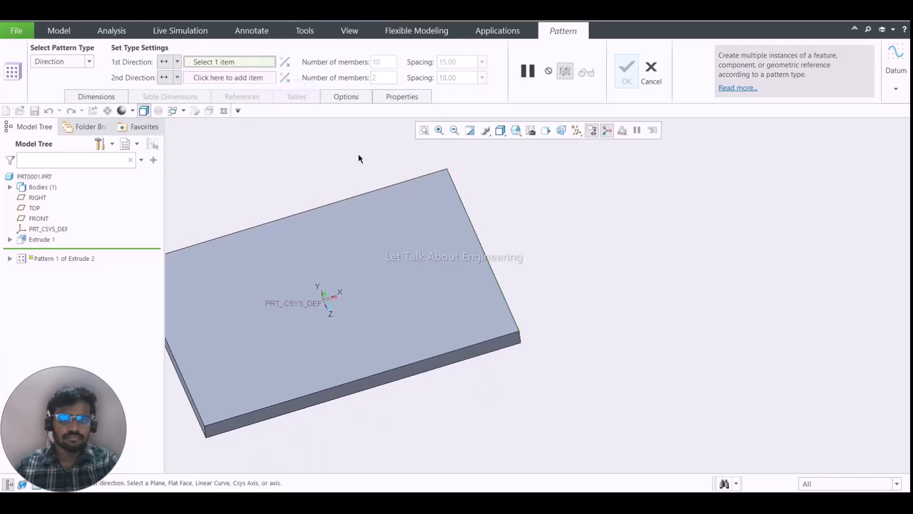
click(385, 189)
scroll(441, 206, up, 3)
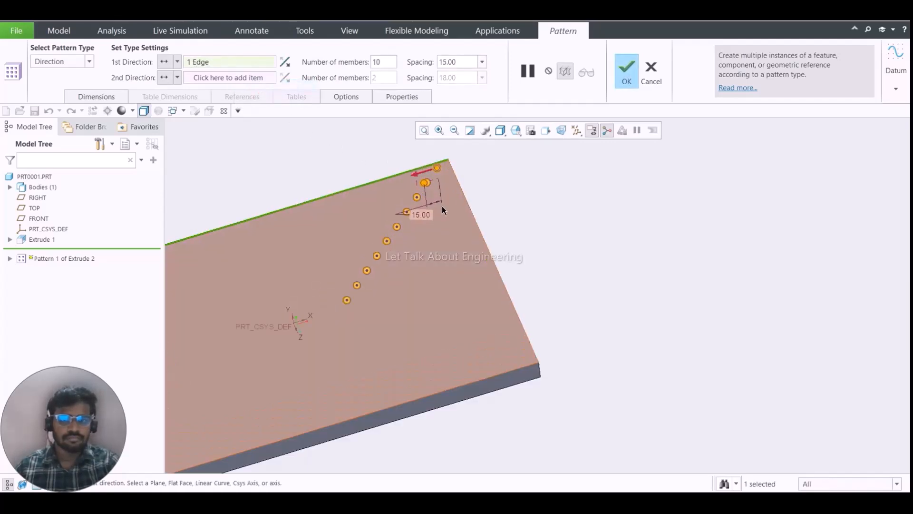
scroll(434, 198, down, 3)
scroll(421, 186, up, 4)
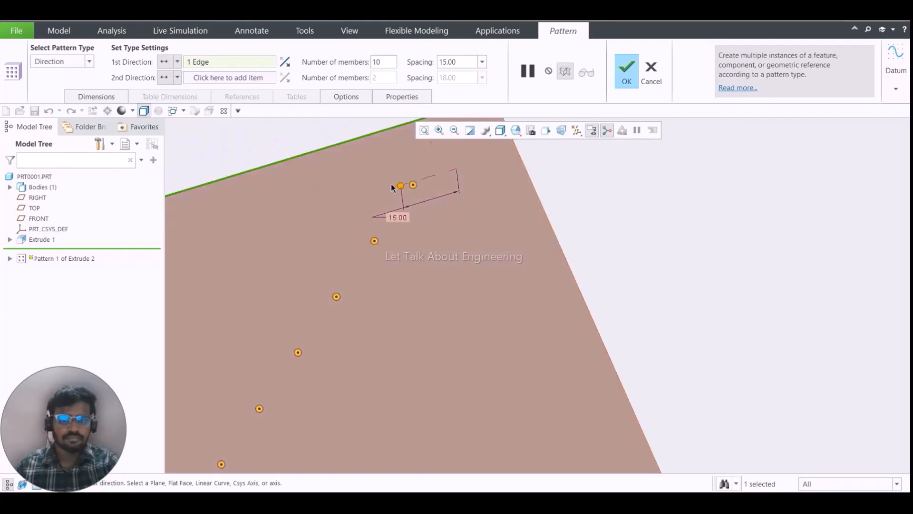
scroll(412, 222, down, 4)
scroll(403, 204, up, 2)
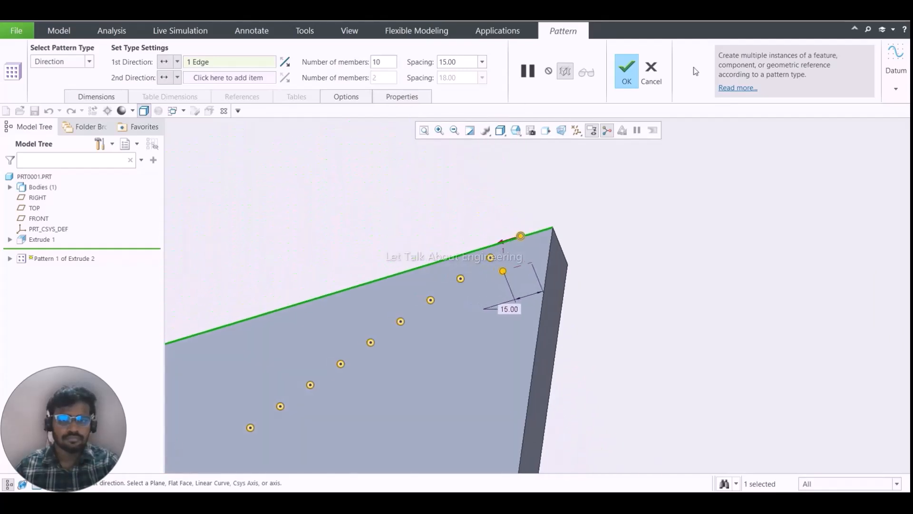
click(651, 72)
click(458, 276)
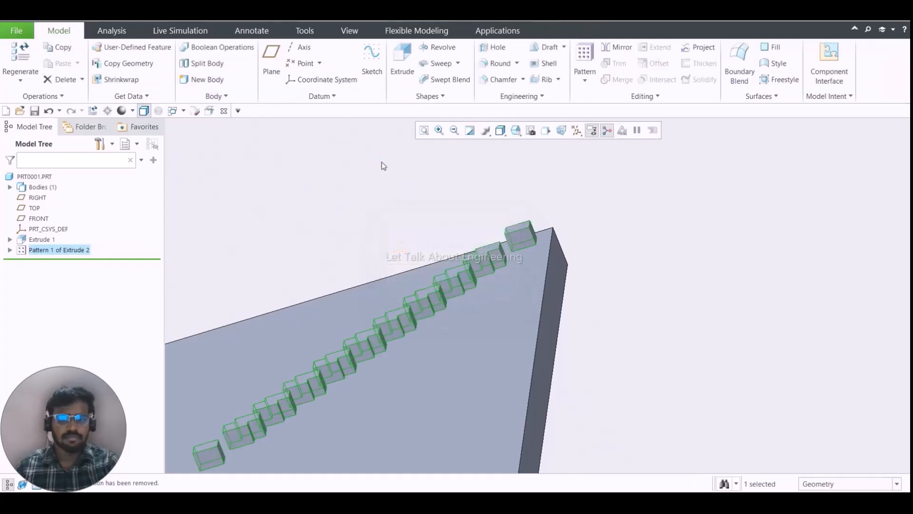
- Delete the pattern of the corner block while keeping the original block
click(296, 200)
right_click(45, 255)
right_click(47, 253)
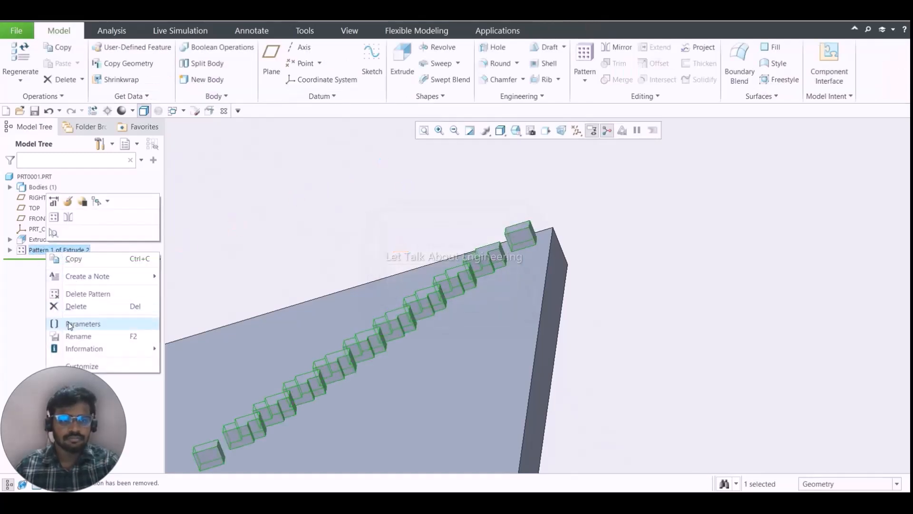
click(77, 293)
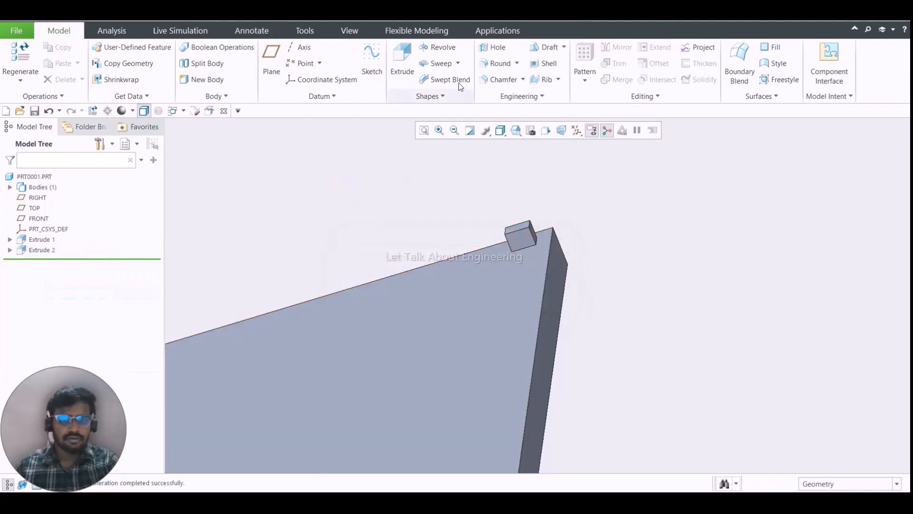
- Start a Direction pattern of the corner block (Extrude 2) with the plate's long edge as the first-direction reference
click(42, 249)
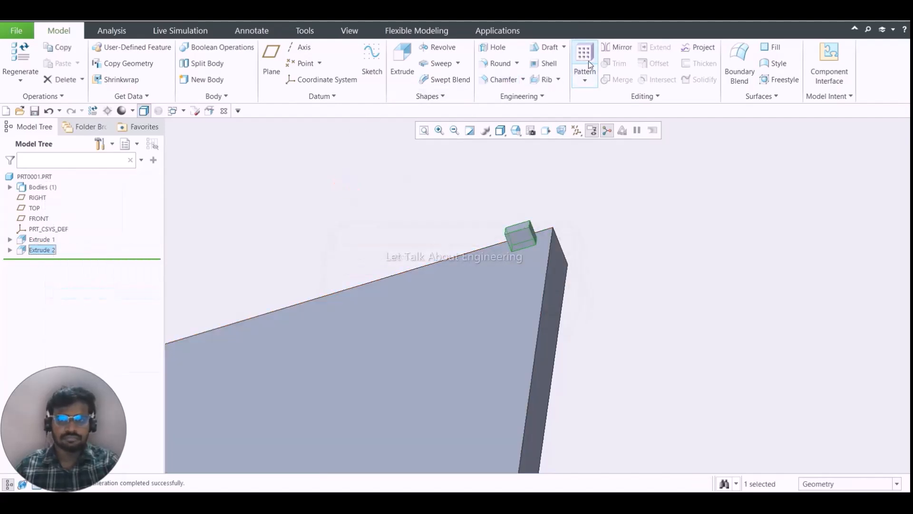
click(585, 63)
click(96, 96)
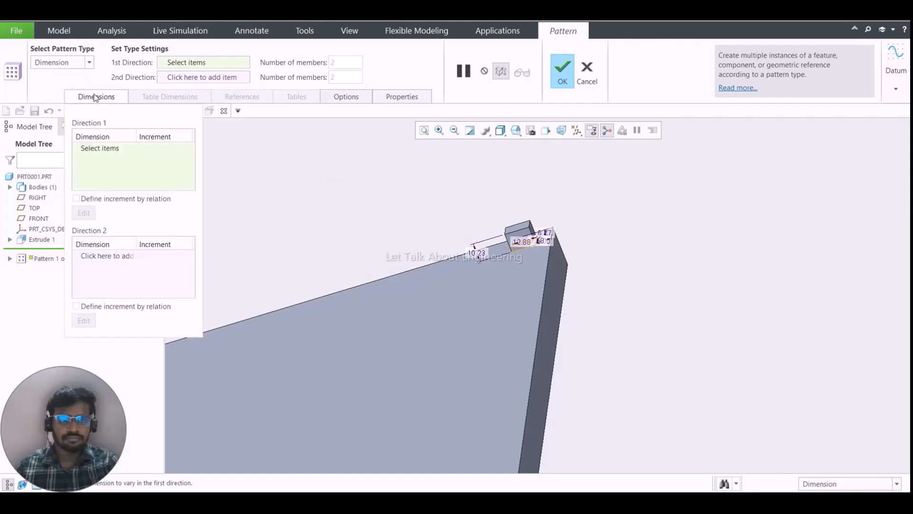
middle_drag(513, 245, 459, 188)
click(72, 61)
click(66, 86)
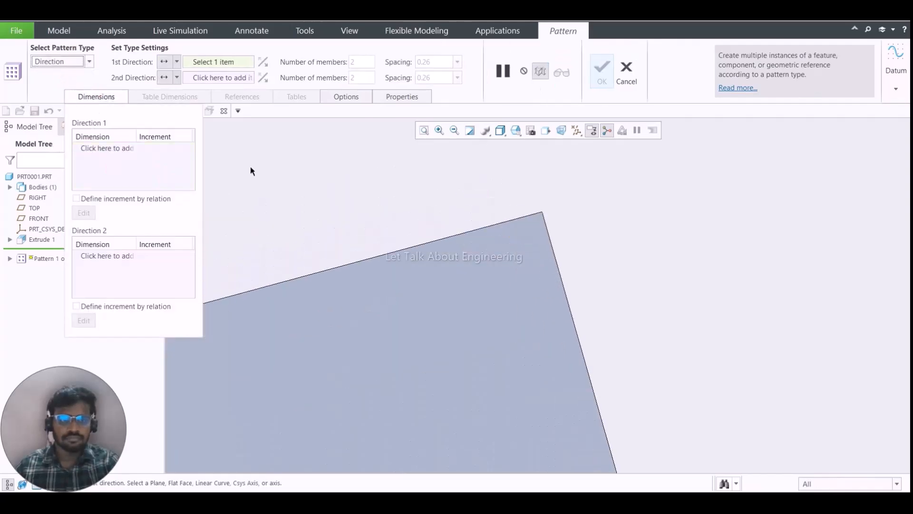
scroll(590, 223, down, 3)
click(449, 213)
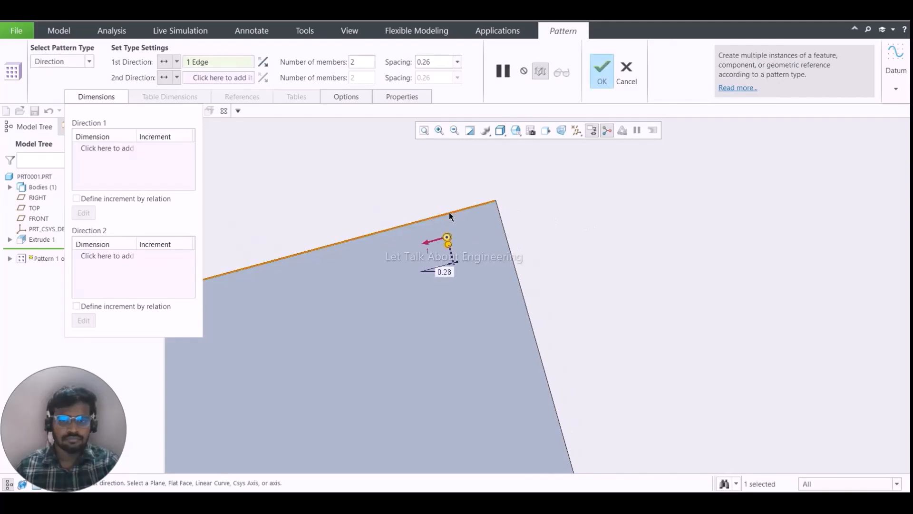
- Set the first-direction spacing to 15 and its number of members to 15
double_click(430, 61)
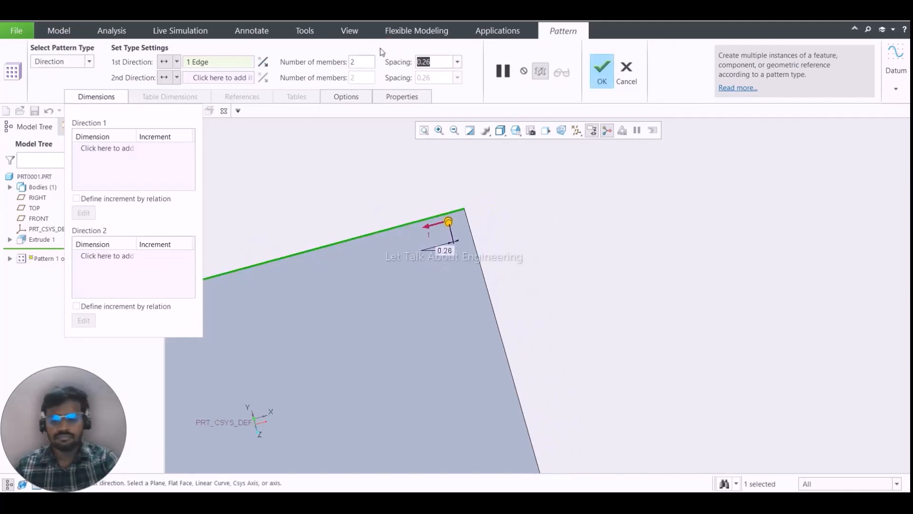
text(15)
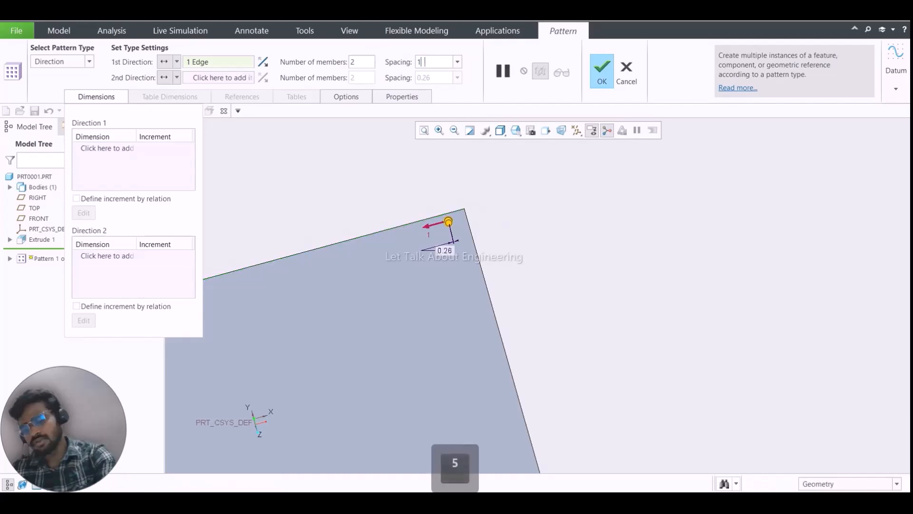
key(Return)
double_click(363, 61)
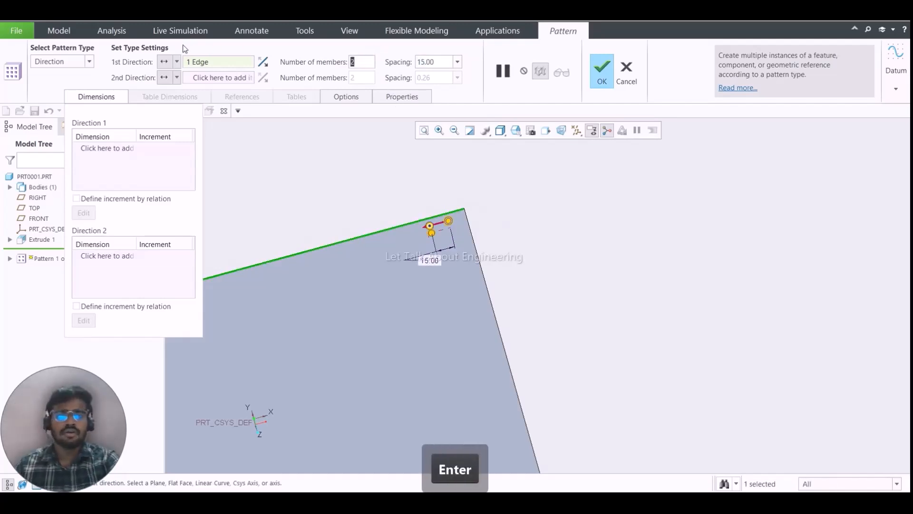
text(15)
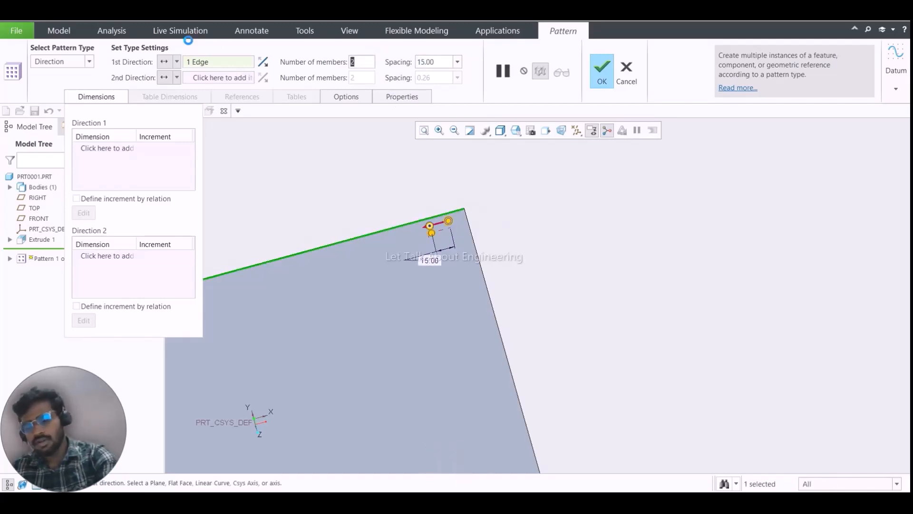
key(Return)
- Complete the Direction pattern and inspect the row of blocks along the plate's long edge
scroll(594, 219, down, 5)
scroll(594, 223, up, 3)
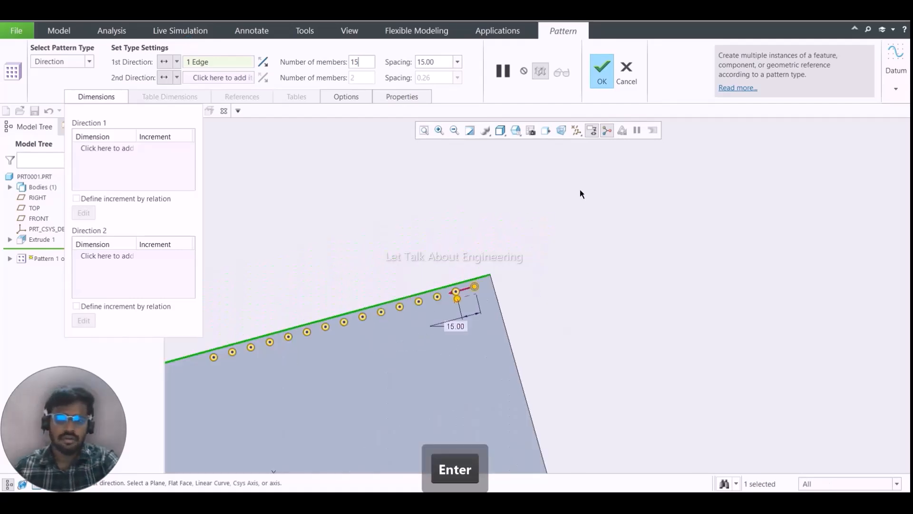
middle_click(579, 189)
middle_drag(355, 308, 390, 243)
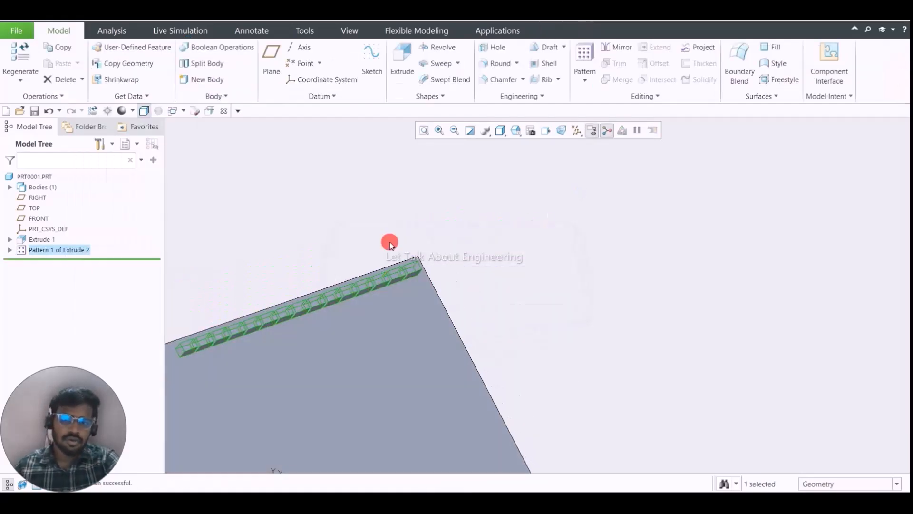
click(391, 242)
middle_drag(374, 273, 355, 272)
scroll(468, 261, up, 5)
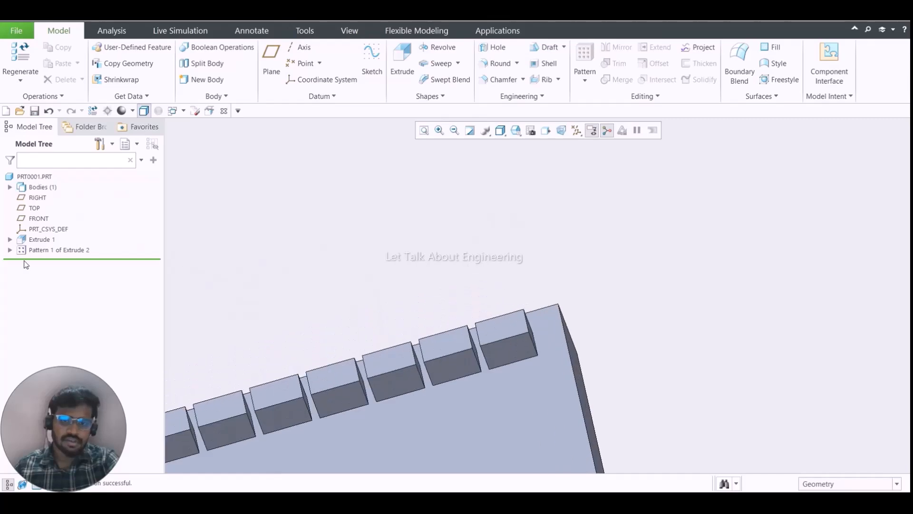
- Reopen the pattern's definition and assign the plate's adjacent short edge as the second-direction reference
click(47, 252)
click(68, 189)
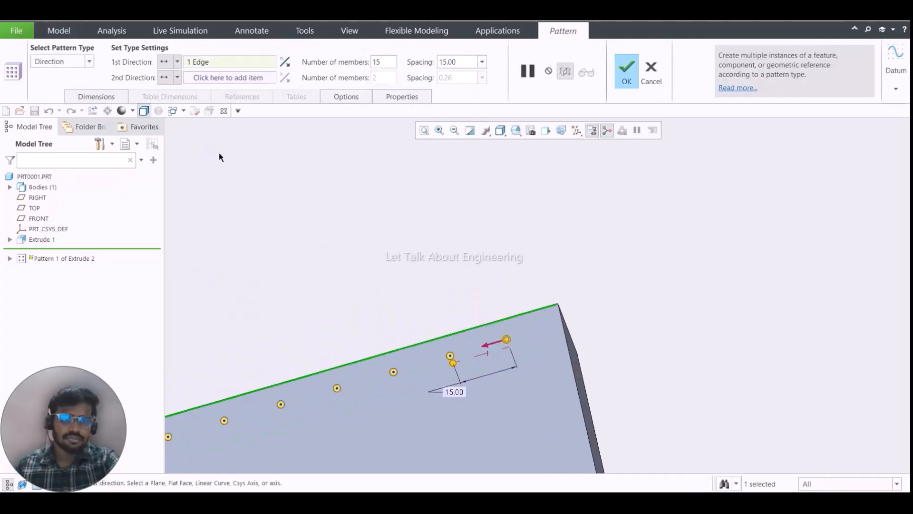
click(231, 81)
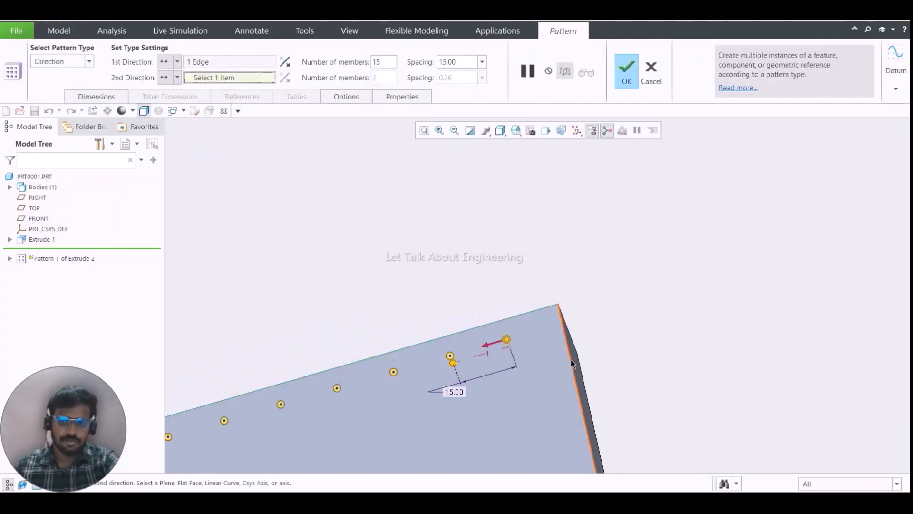
click(573, 362)
click(571, 365)
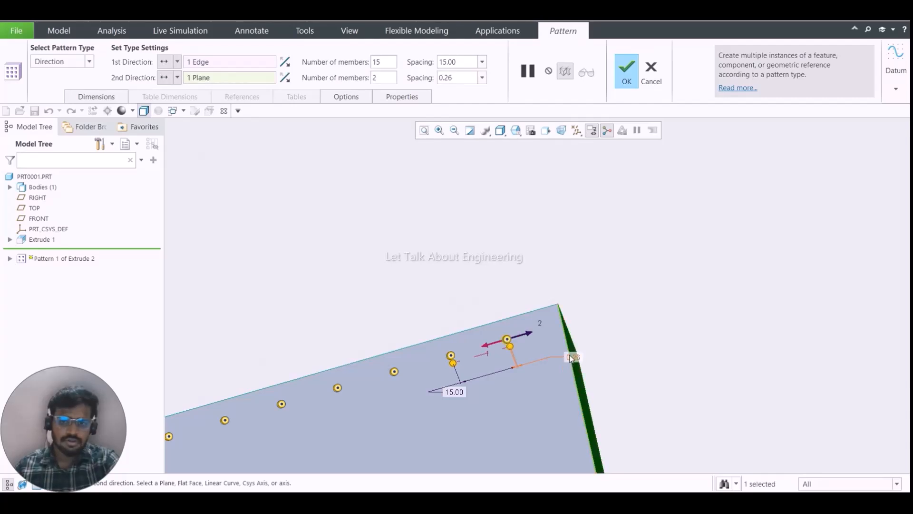
right_click(205, 79)
click(233, 83)
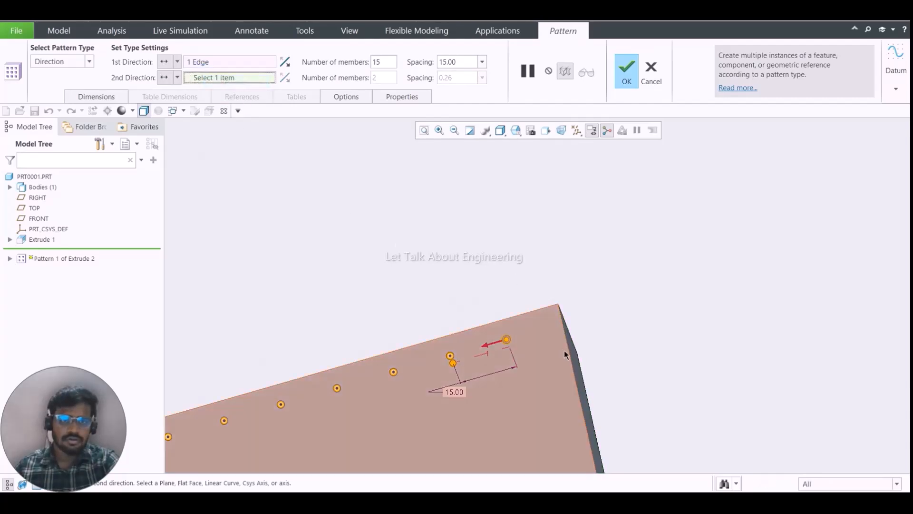
click(570, 356)
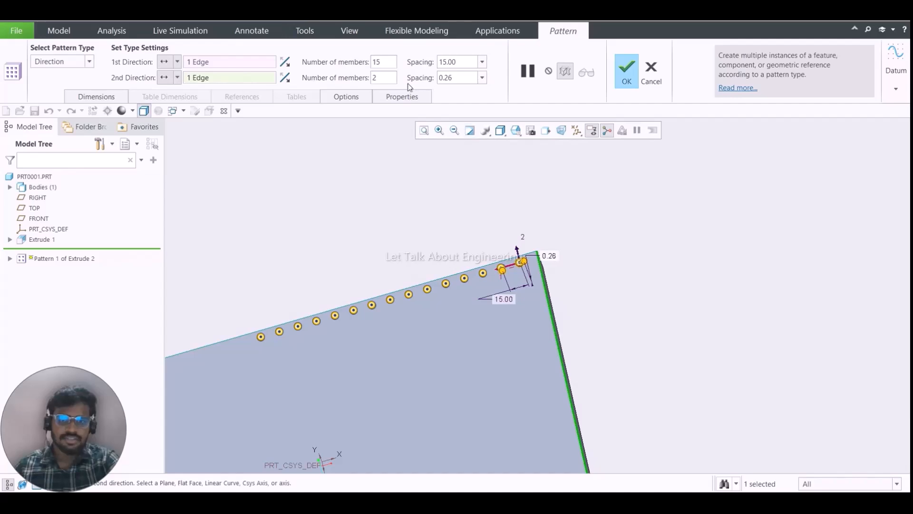
- Set the second direction to 15 members with a spacing of 15 and flip it to run across the plate
double_click(377, 77)
text(15)
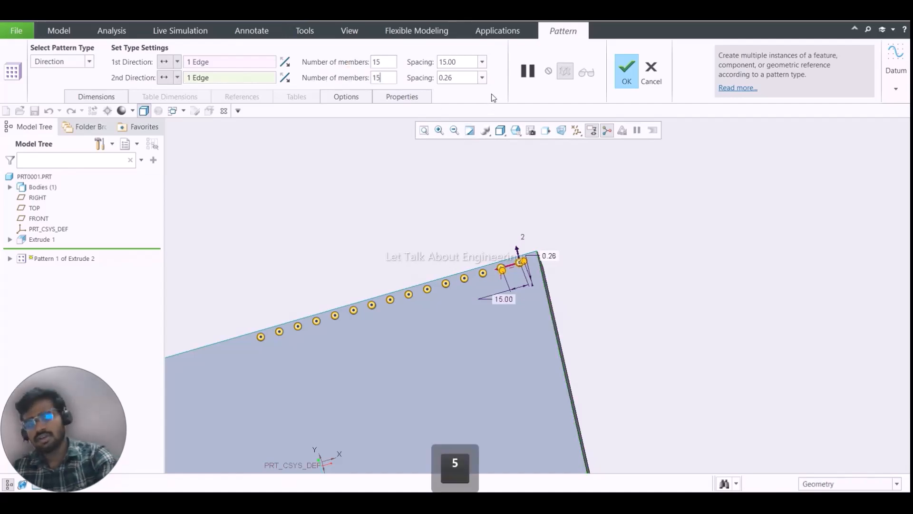
key(Tab)
text(15)
key(Return)
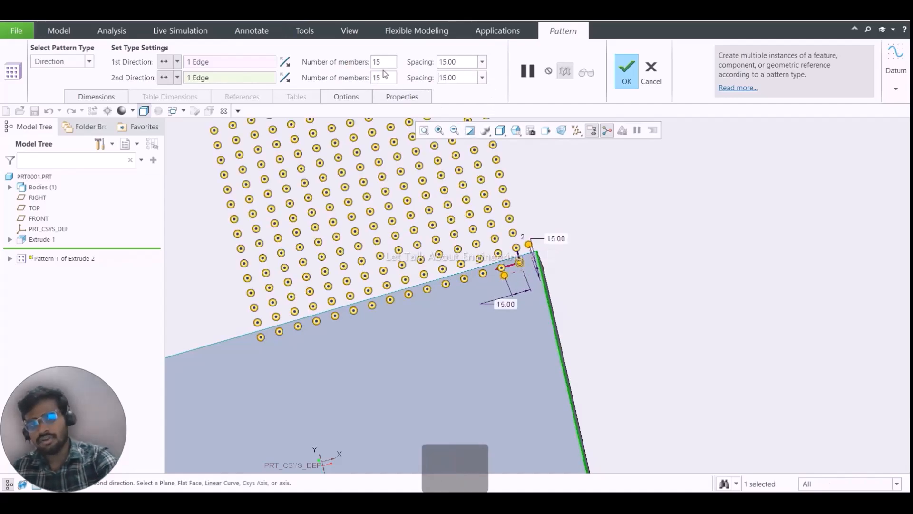
click(286, 77)
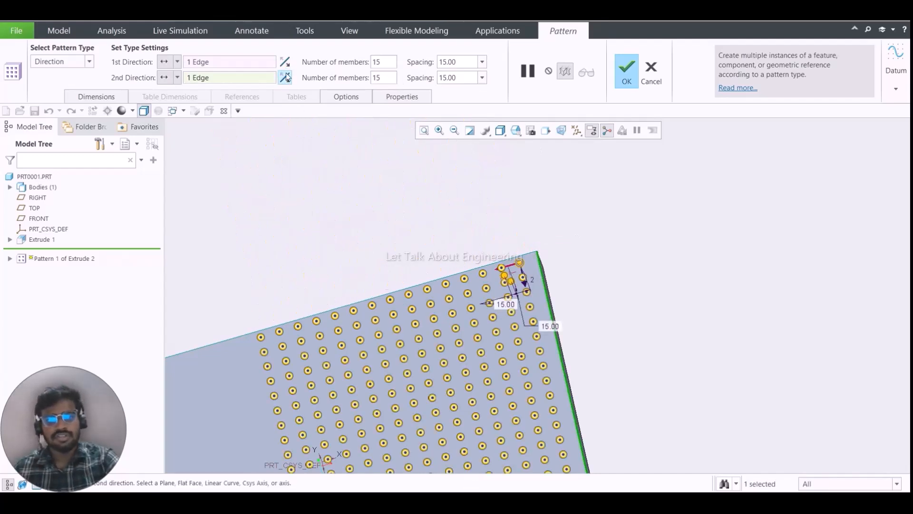
- Set the second-direction spacing to 18
double_click(464, 74)
text(18)
key(Return)
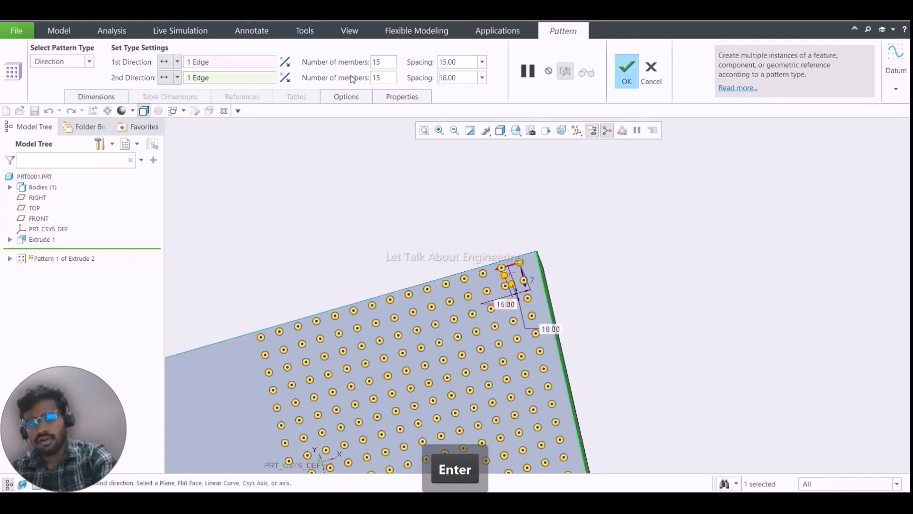
- Set the second direction to 12 members with a spacing of 20
double_click(383, 78)
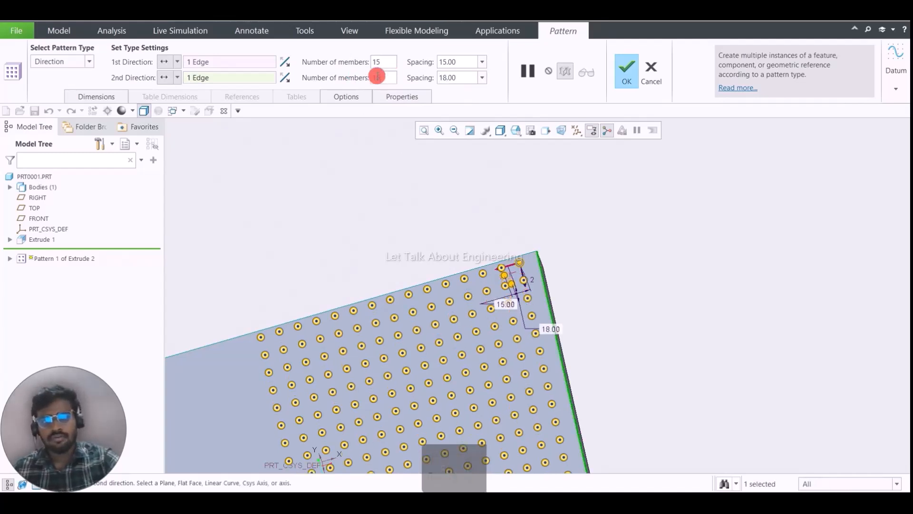
text(13)
key(Return)
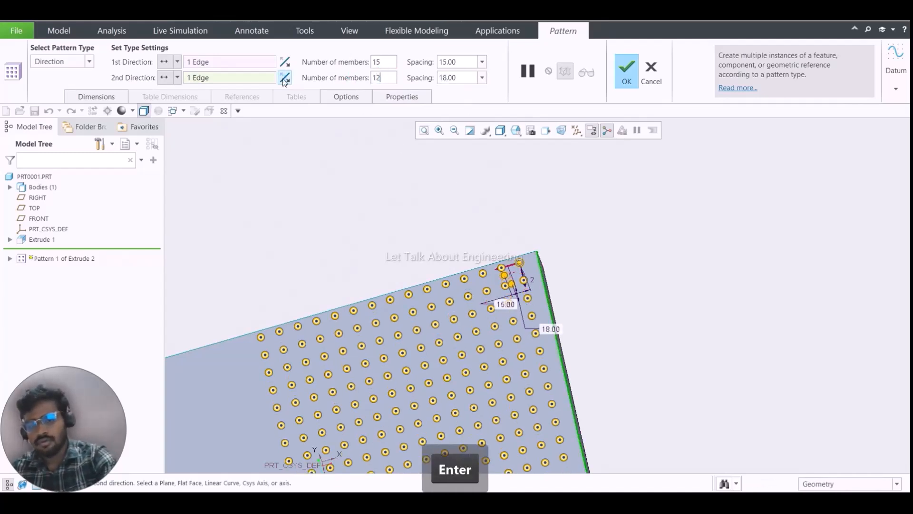
drag(472, 76, 386, 75)
text(20)
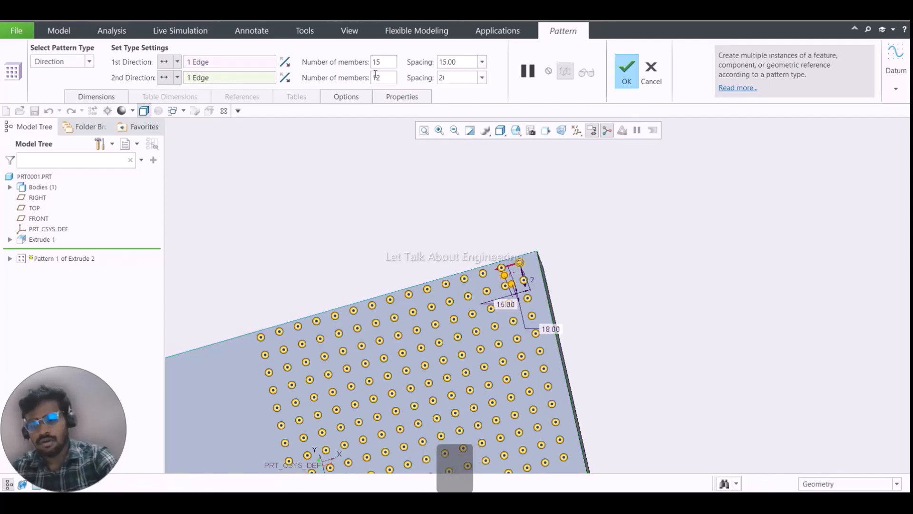
key(Return)
scroll(633, 212, down, 5)
scroll(629, 221, up, 5)
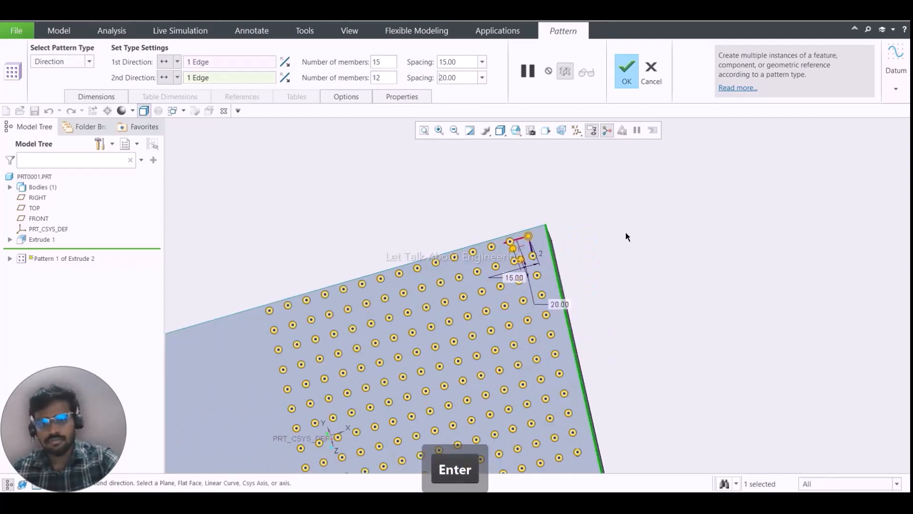
- Complete the two-direction pattern and inspect the grid of blocks on the plate
middle_click(626, 233)
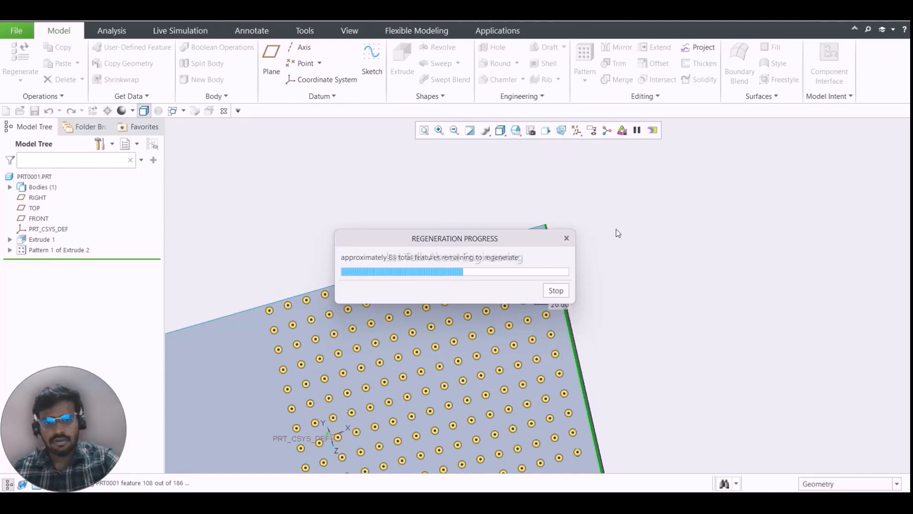
scroll(480, 227, down, 3)
scroll(481, 228, down, 2)
middle_drag(484, 228, 523, 361)
click(578, 221)
scroll(516, 351, up, 5)
scroll(543, 376, down, 5)
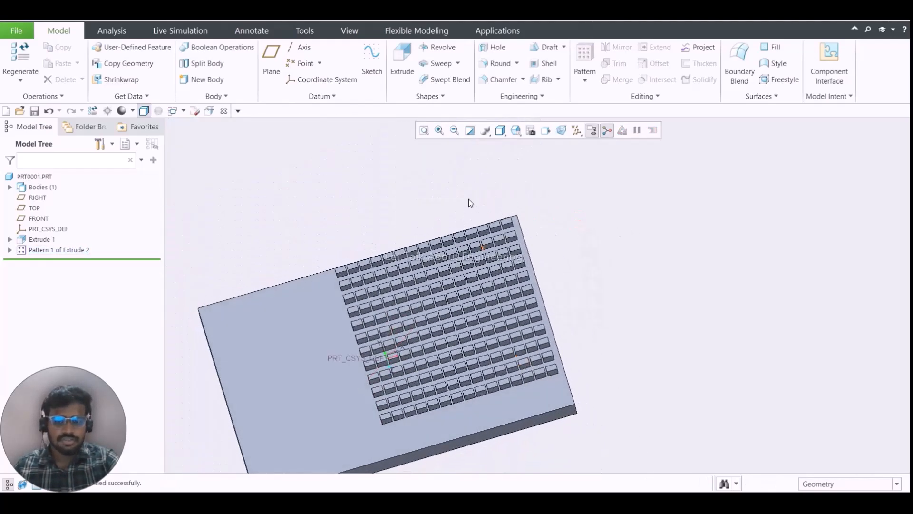
- Edit the definition of the existing block pattern and change its type from Direction to Axis, accepting the change
click(59, 250)
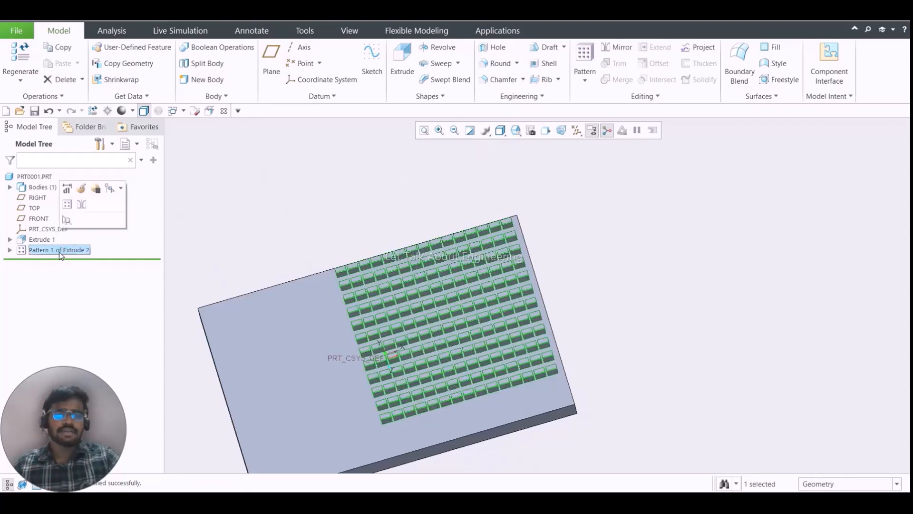
click(79, 189)
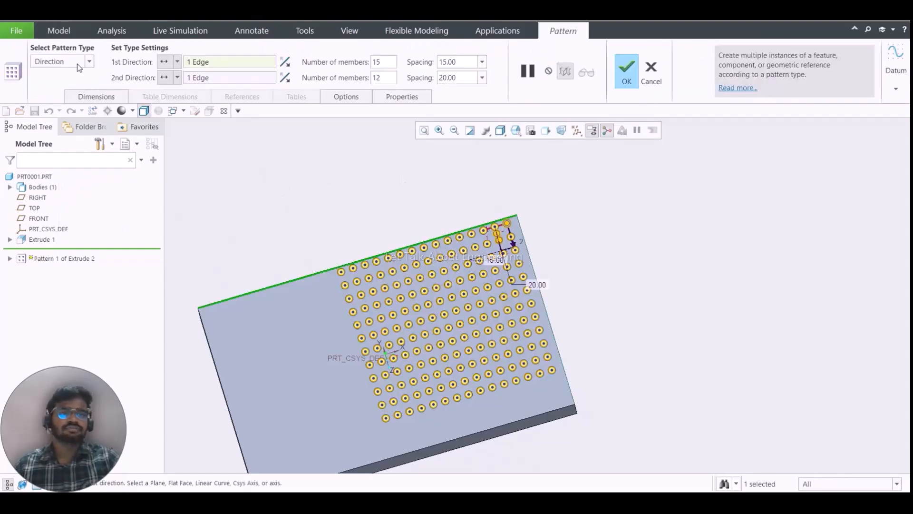
click(74, 61)
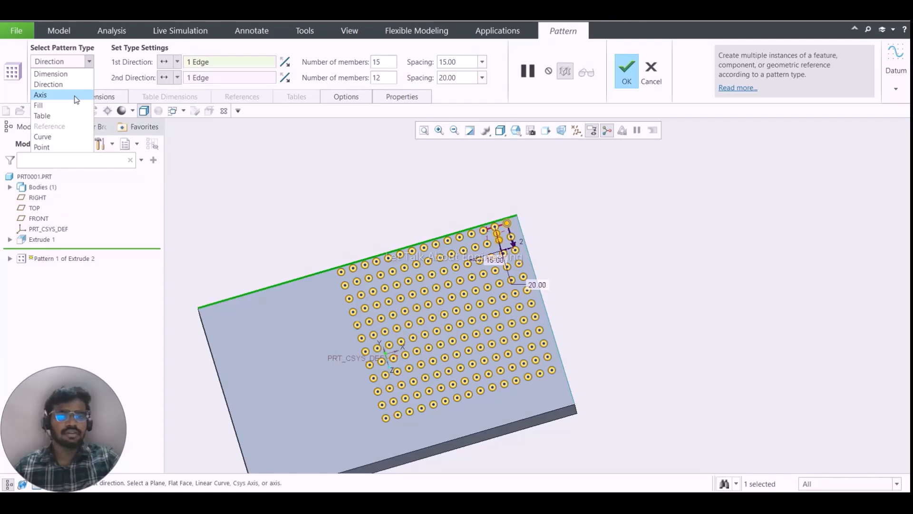
click(289, 186)
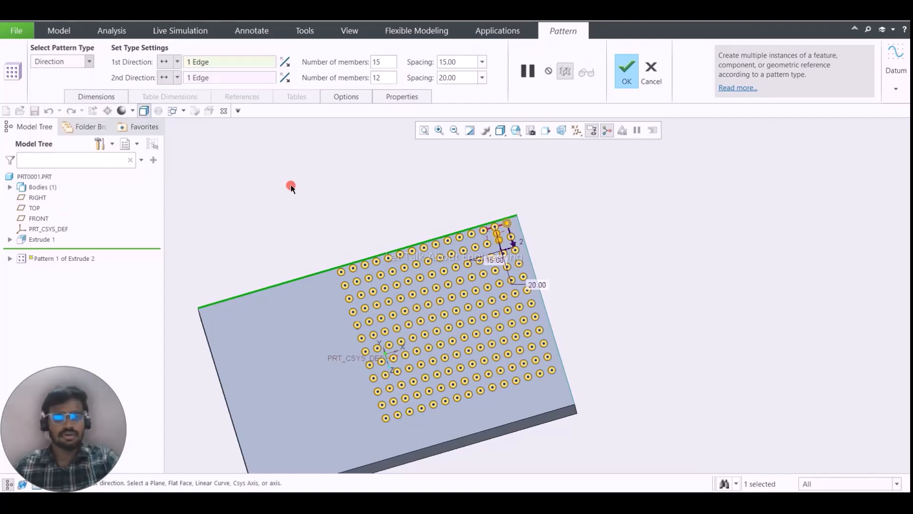
click(69, 61)
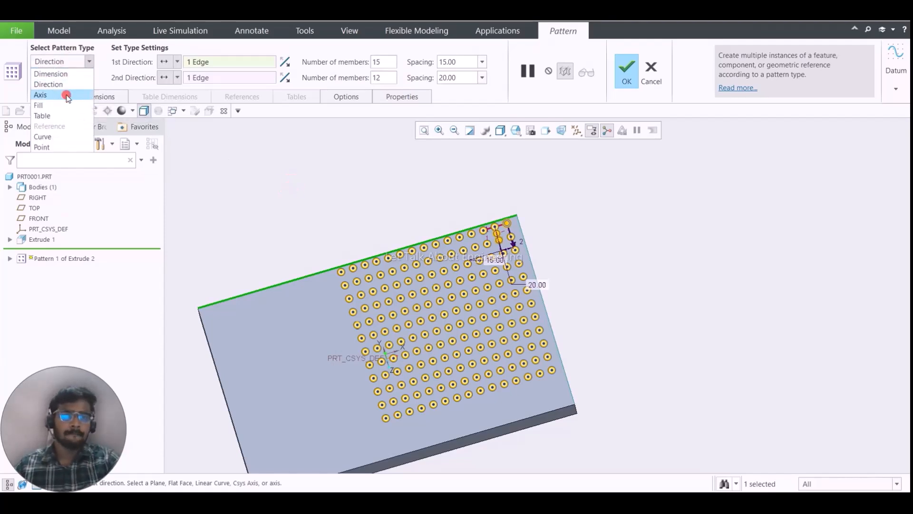
click(66, 95)
click(636, 278)
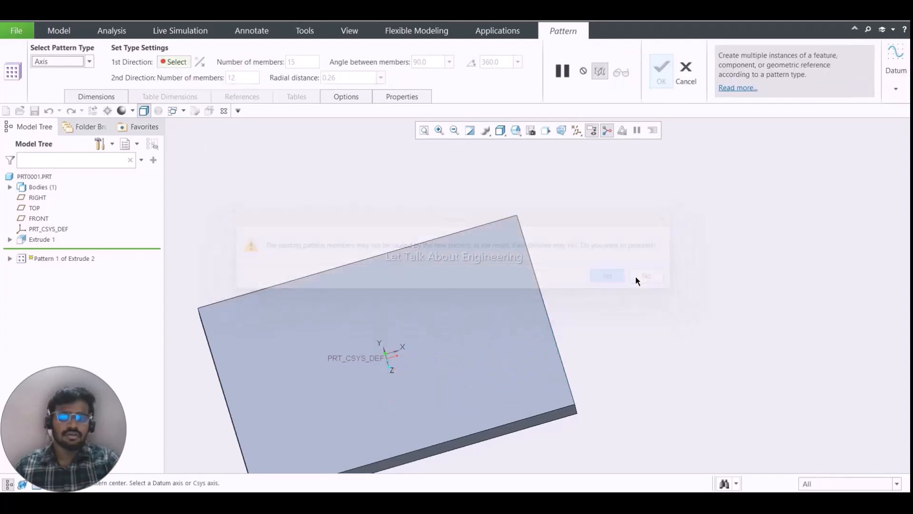
- Pick the Y axis of the default coordinate system at the plate's middle as the pattern center
scroll(456, 298, up, 5)
scroll(436, 310, down, 5)
middle_drag(435, 310, 426, 298)
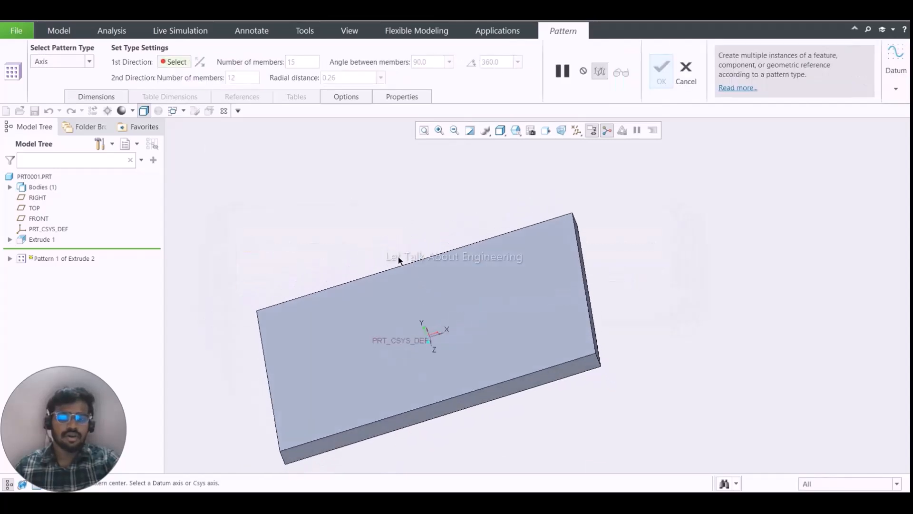
scroll(398, 260, up, 5)
click(896, 62)
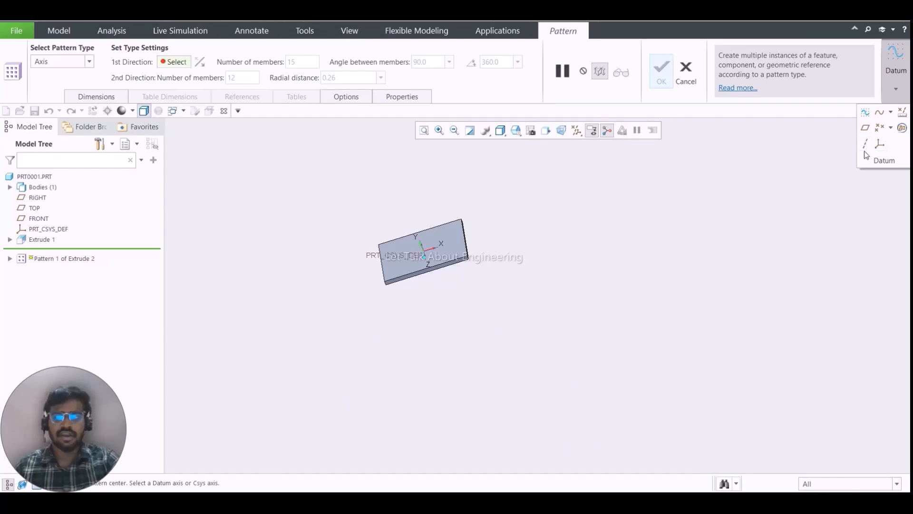
scroll(421, 276, down, 5)
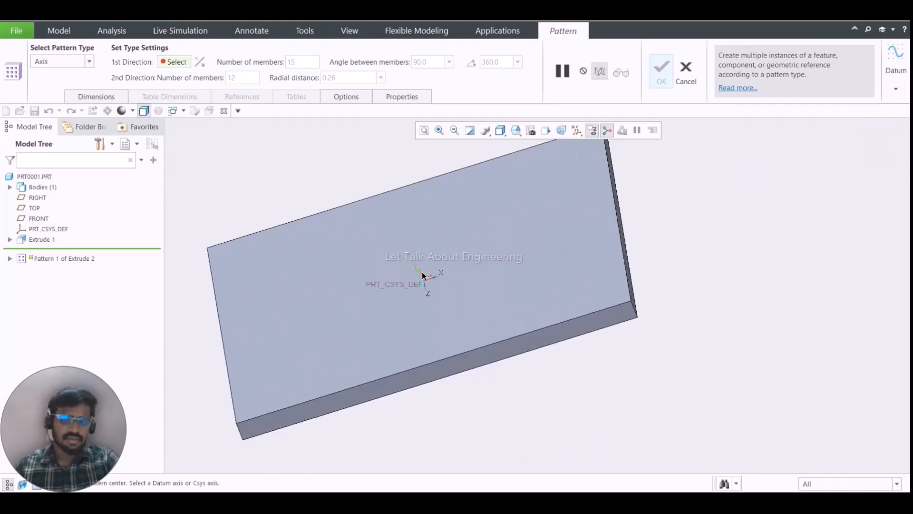
click(422, 274)
scroll(427, 260, up, 3)
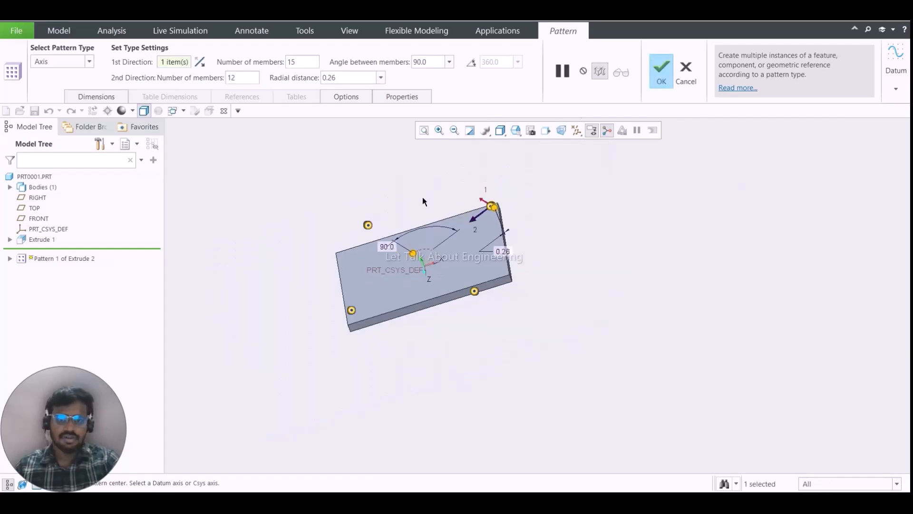
middle_drag(430, 147, 442, 207)
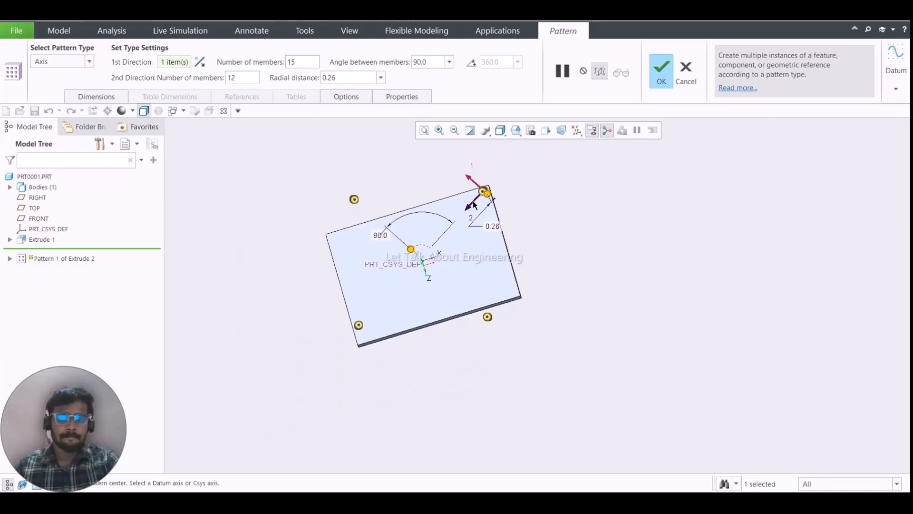
- Distribute the first-direction members evenly over a 360° angular extent instead of using a fixed angle between members
click(467, 207)
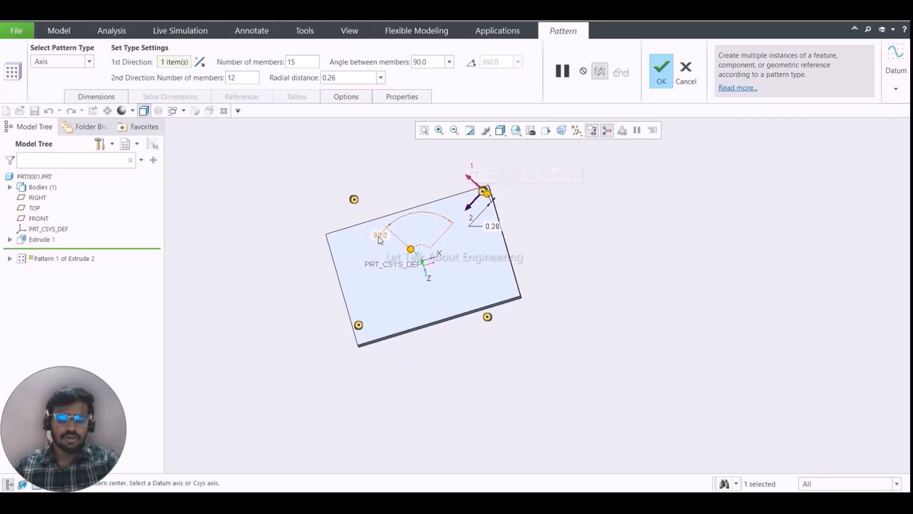
click(415, 62)
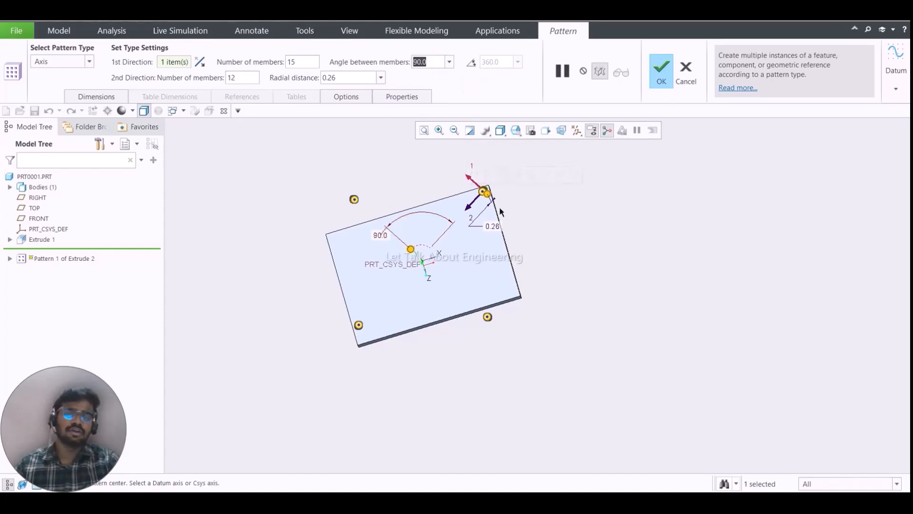
click(472, 63)
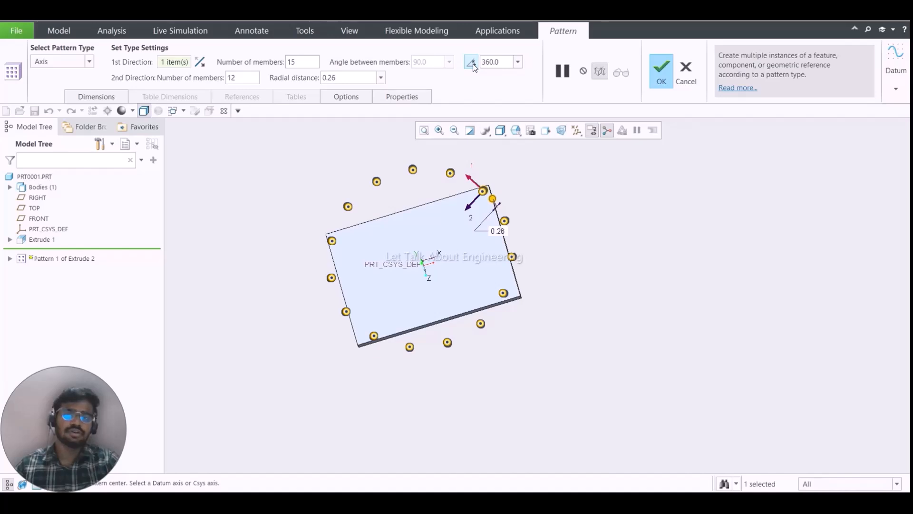
click(477, 85)
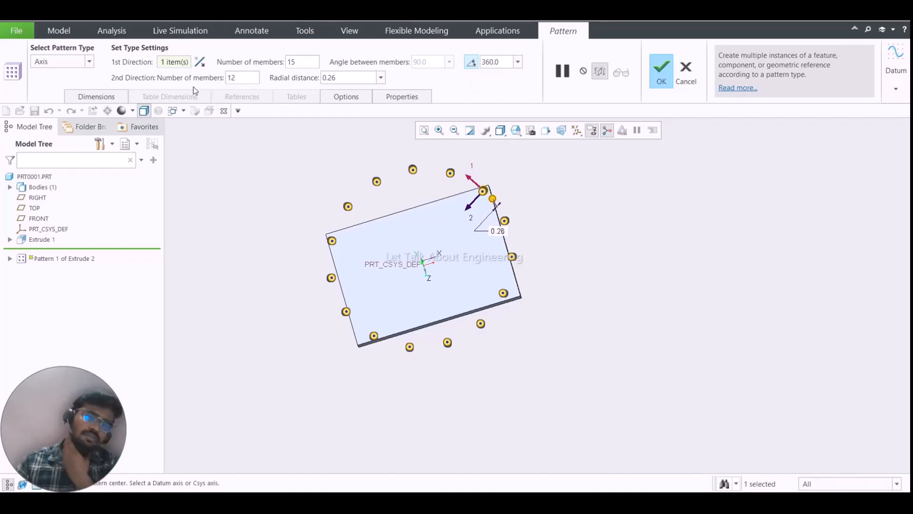
- Set the first direction of the axis pattern to 10 members
double_click(242, 76)
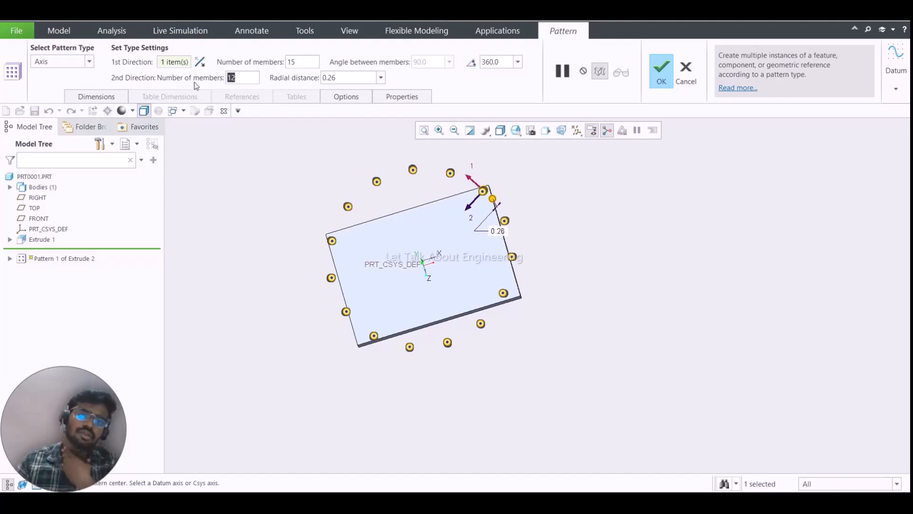
click(237, 46)
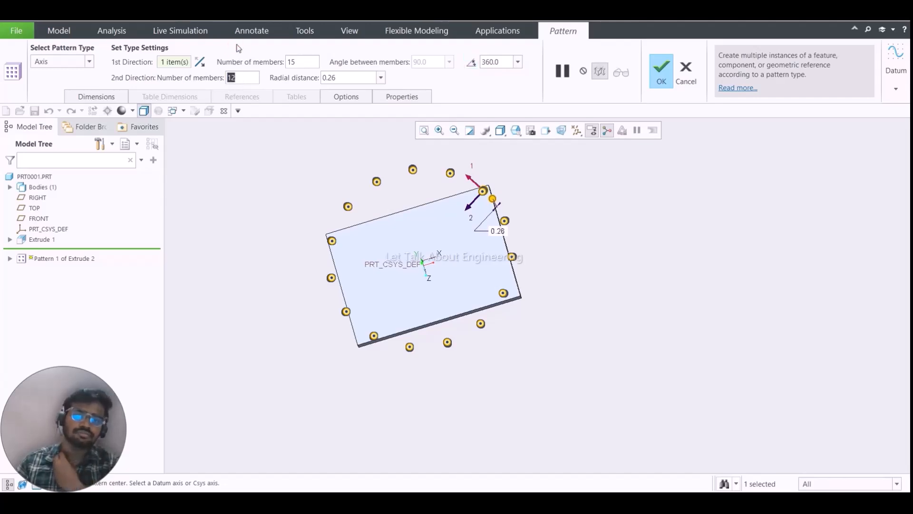
double_click(310, 60)
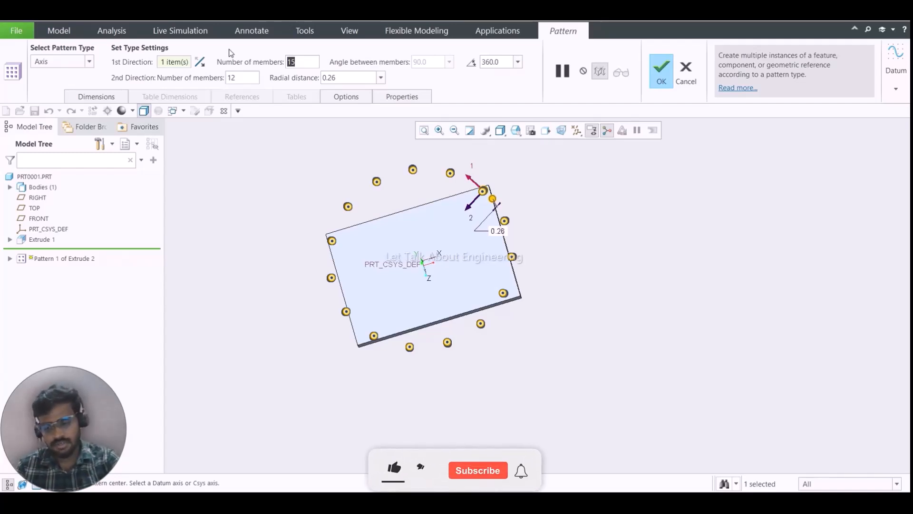
text(10)
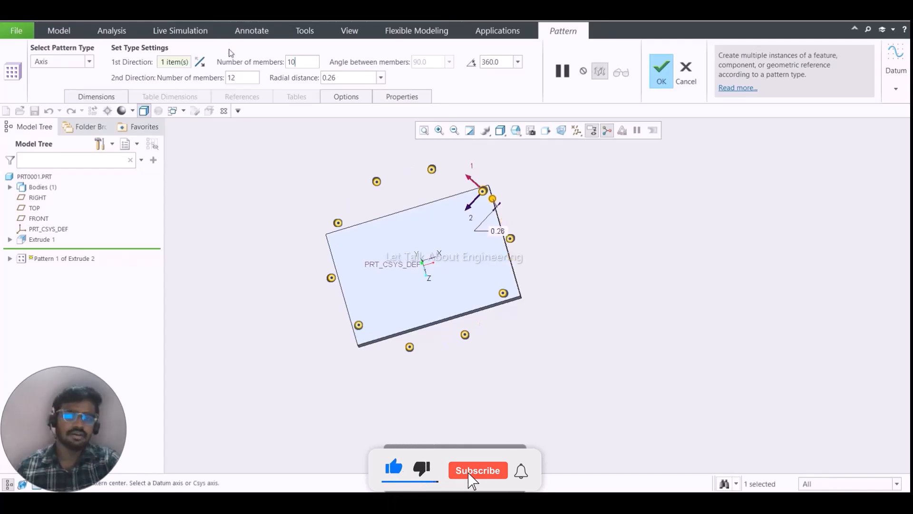
- Try to set the second direction of the axis pattern to 0 members
double_click(256, 78)
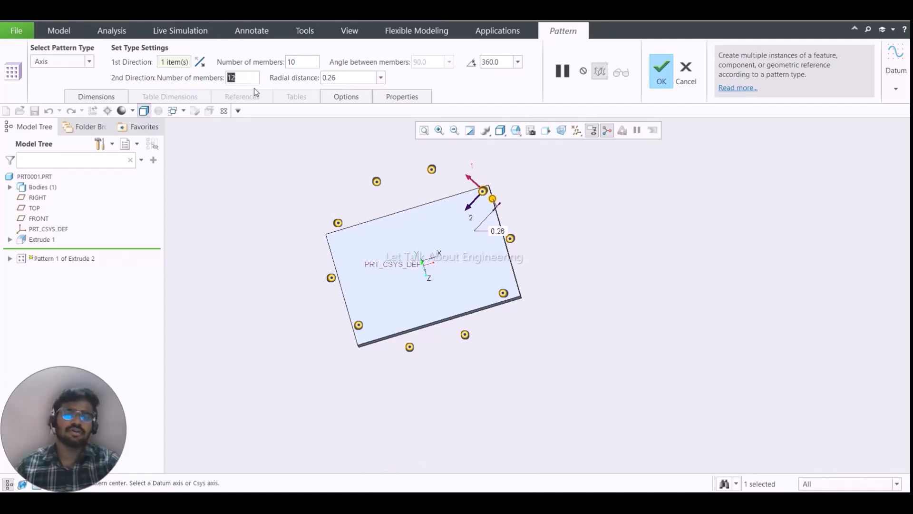
key(Insert)
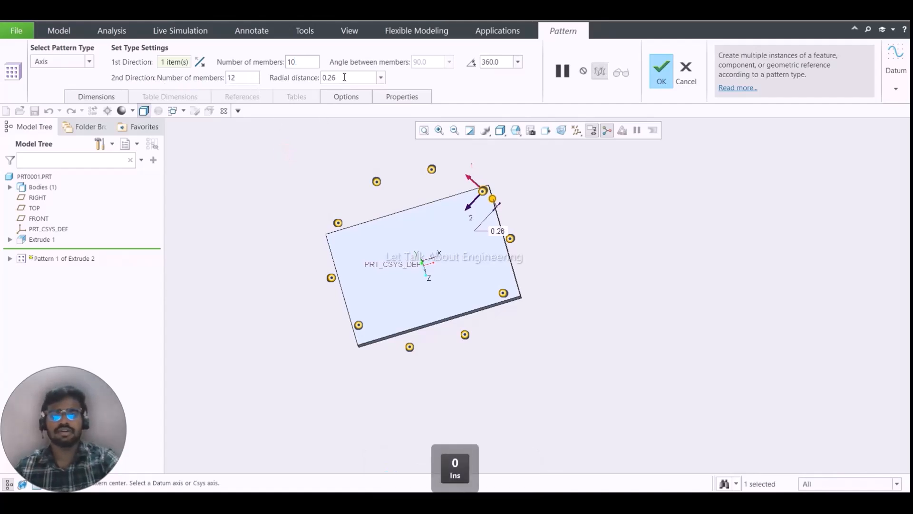
double_click(345, 77)
click(463, 92)
double_click(256, 78)
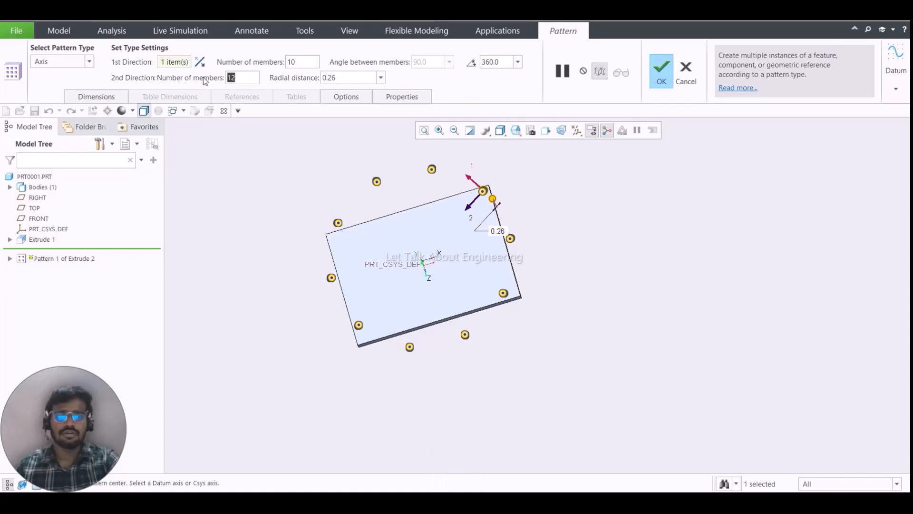
text(0)
key(Return)
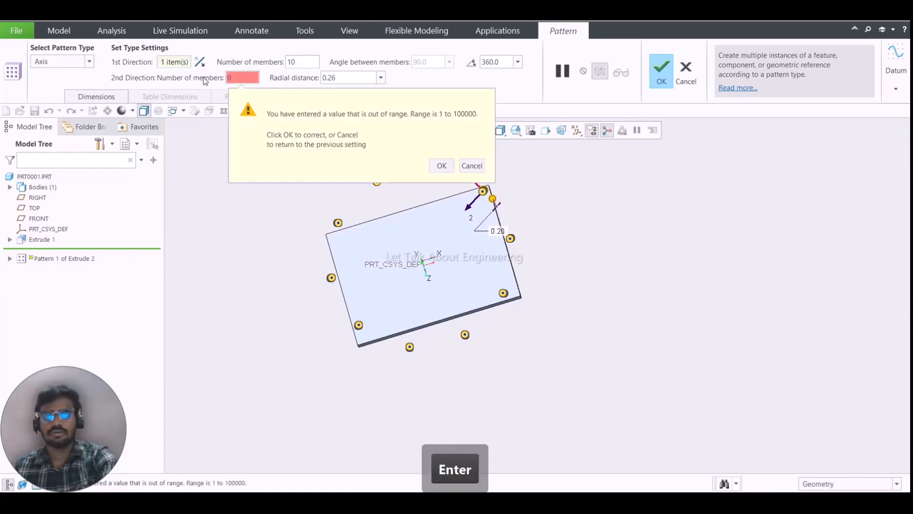
click(441, 166)
- Set the second direction to 1 member and check the preview around the plate
text(1)
key(Return)
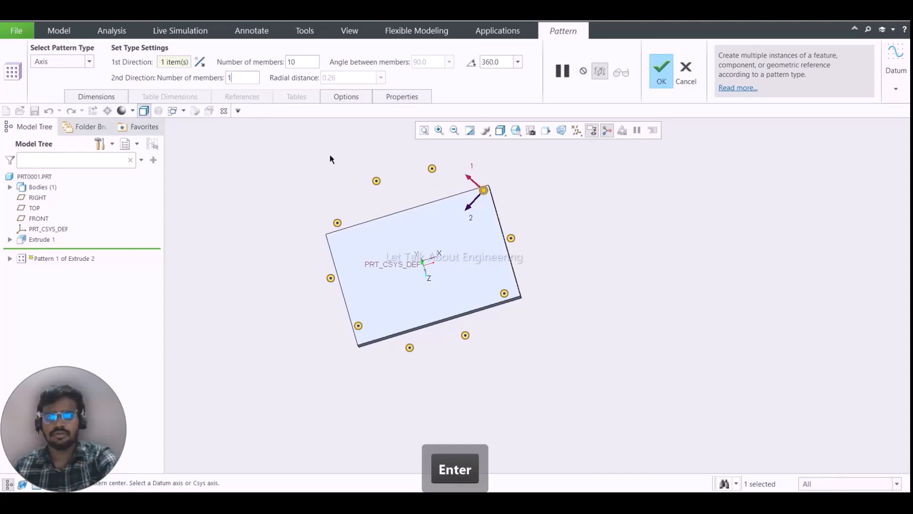
mouse_move(331, 170)
middle_down()
mouse_move(342, 179)
mouse_move(333, 201)
mouse_move(334, 182)
middle_up()
scroll(342, 180, down, 6)
scroll(343, 209, up, 5)
- Complete the axis pattern with the 360° angular extent and inspect the ring of blocks around the plate
click(472, 62)
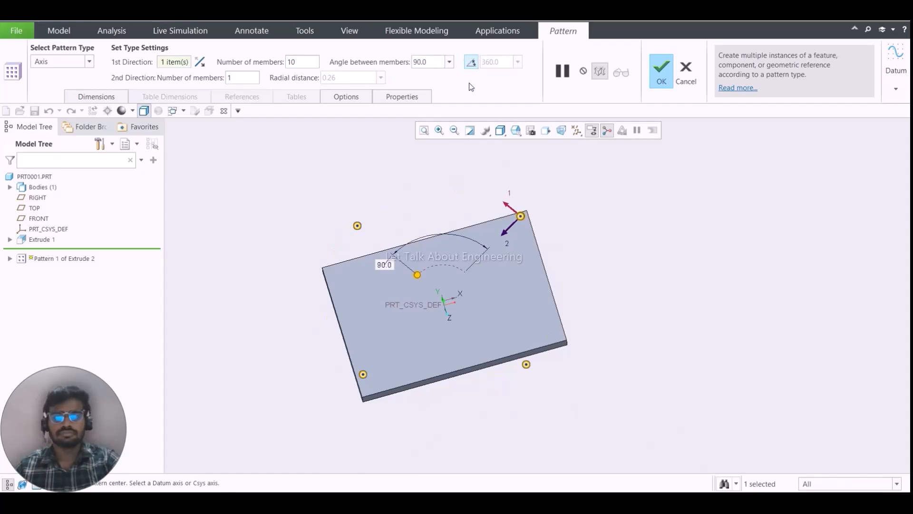
click(472, 62)
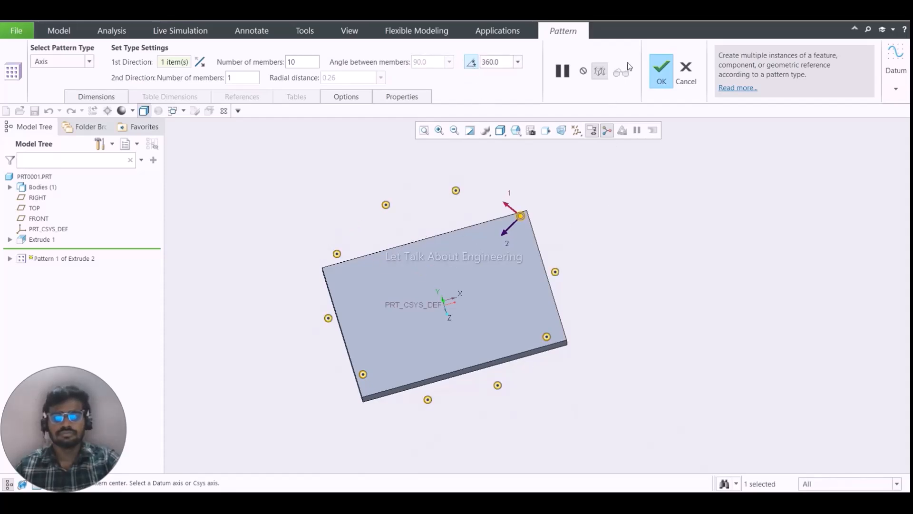
click(661, 71)
middle_drag(504, 209, 501, 220)
scroll(501, 221, up, 3)
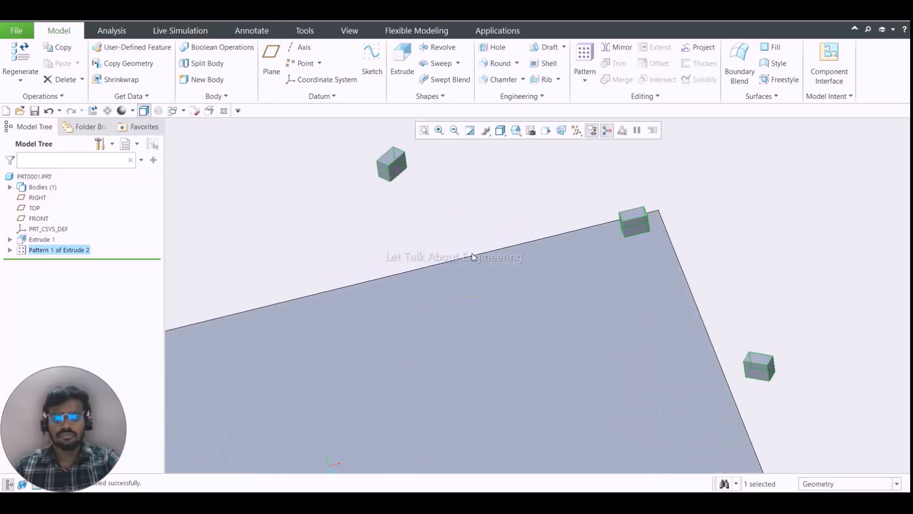
scroll(459, 236, down, 8)
scroll(409, 269, up, 5)
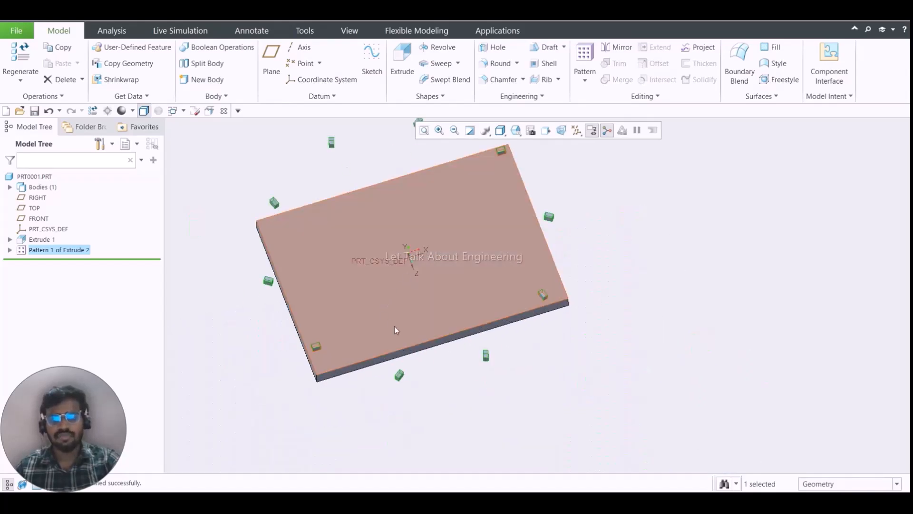
scroll(470, 290, down, 3)
click(581, 204)
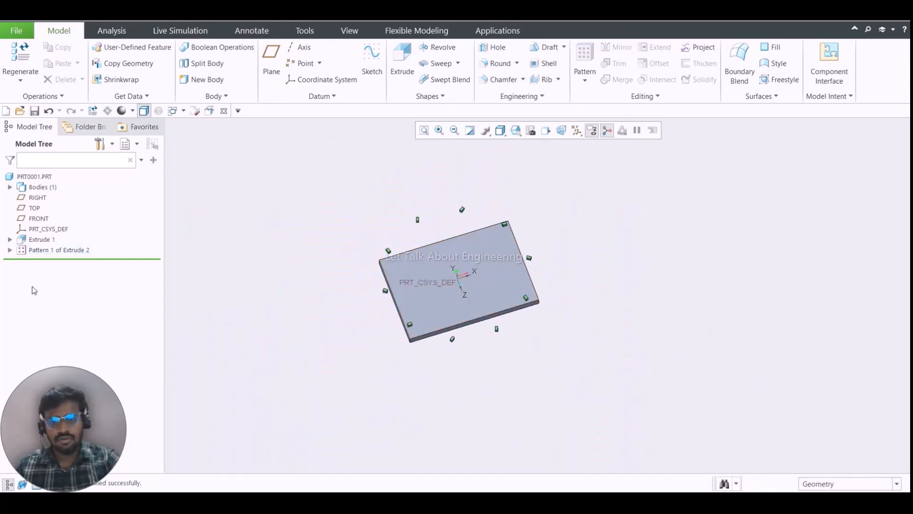
- Reopen the axis pattern's definition and set its second direction to 2 members with a radial distance of 10
right_click(48, 252)
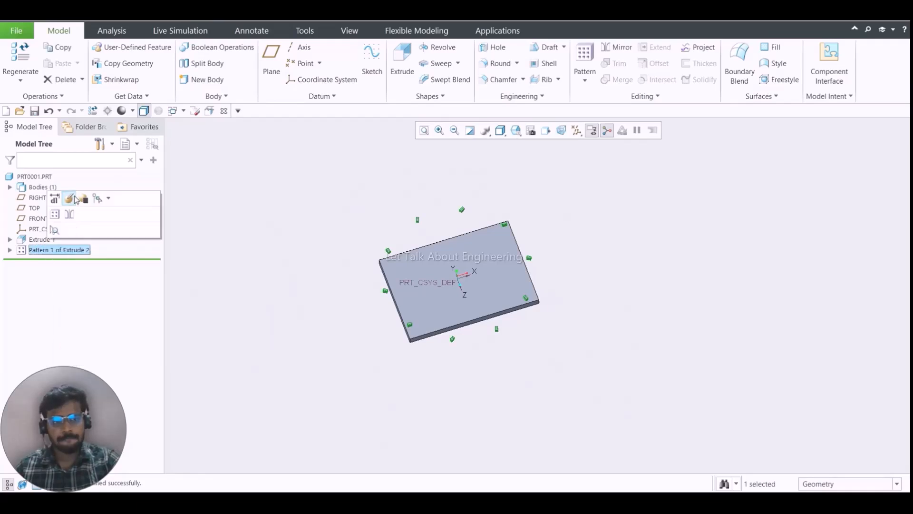
click(71, 199)
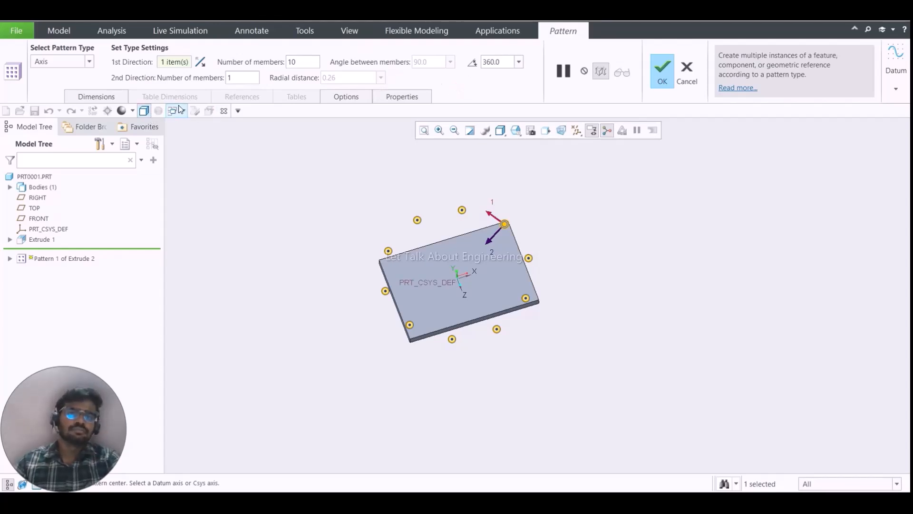
click(243, 78)
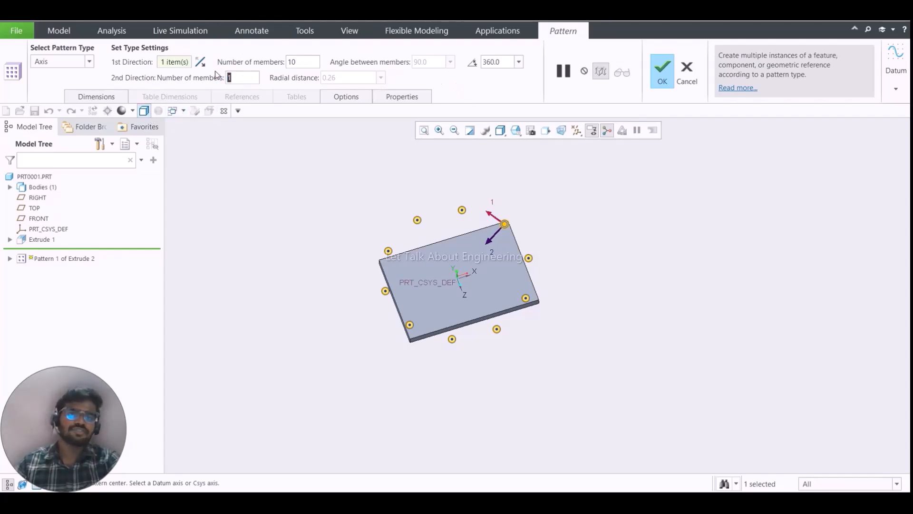
text(2)
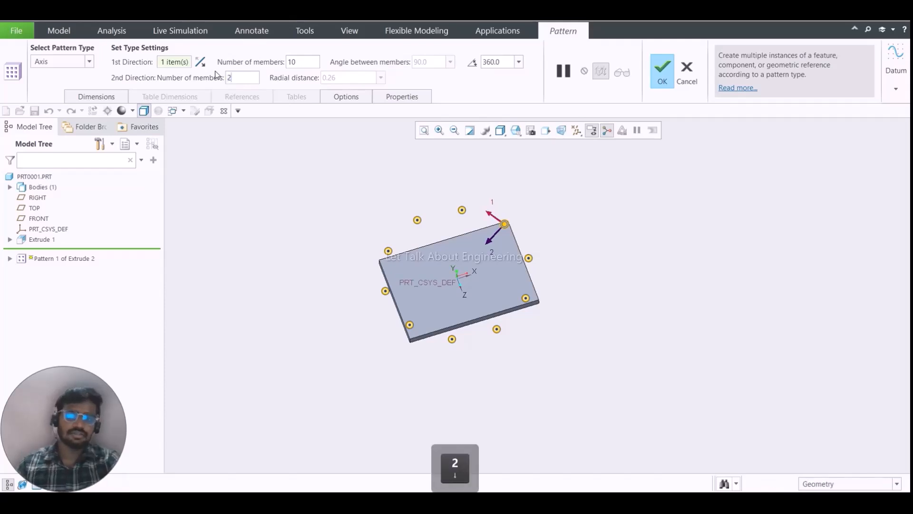
click(352, 78)
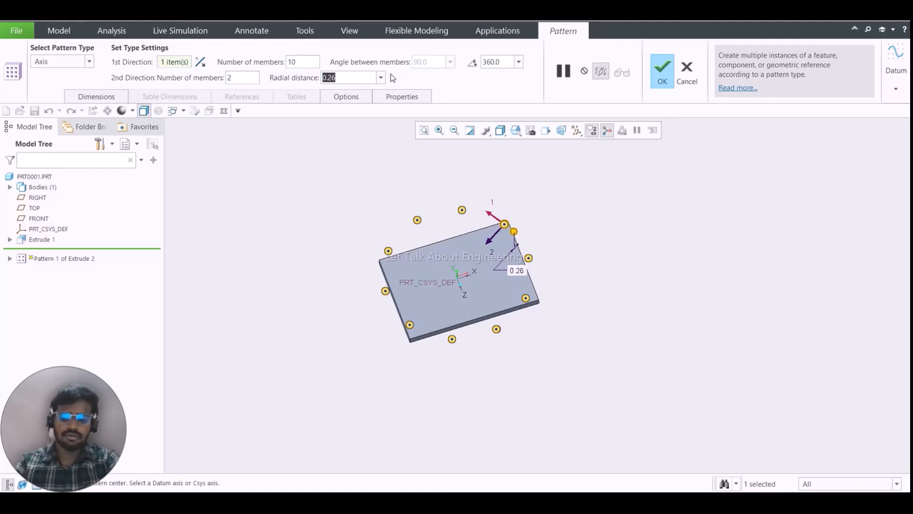
text(10)
key(Return)
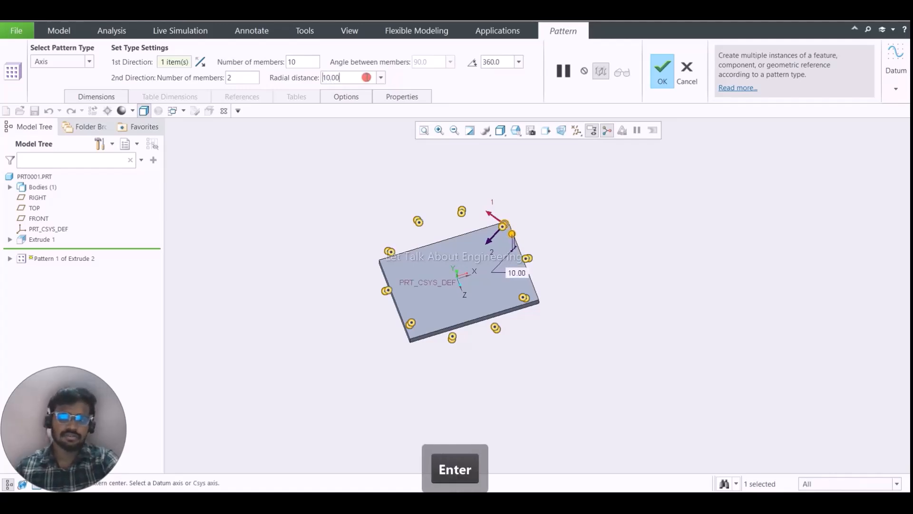
- Try a radial distance of 16 for the second direction of the axis pattern
click(366, 78)
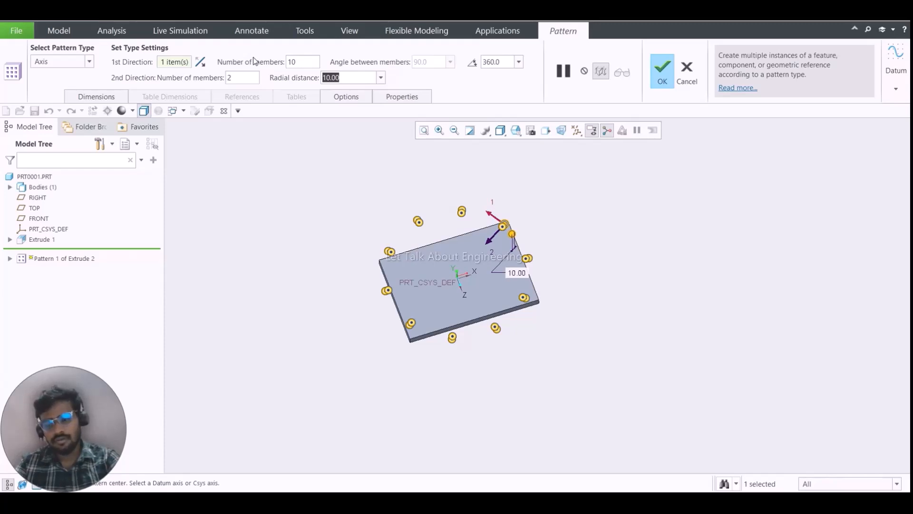
text(16)
key(Return)
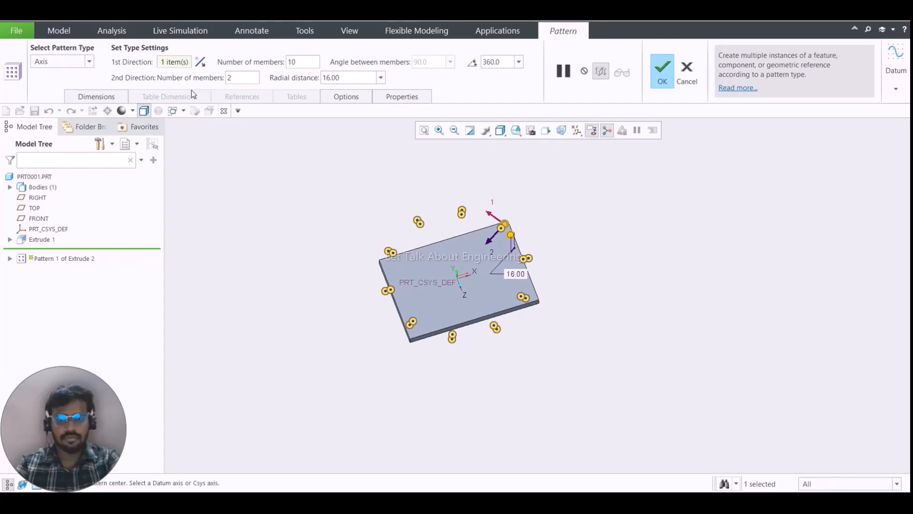
- Set the radial distance of the second direction to 25 and complete the axis pattern
key(BackSpace)
key(BackSpace)
key(BackSpace)
key(BackSpace)
key(BackSpace)
text(25)
key(Return)
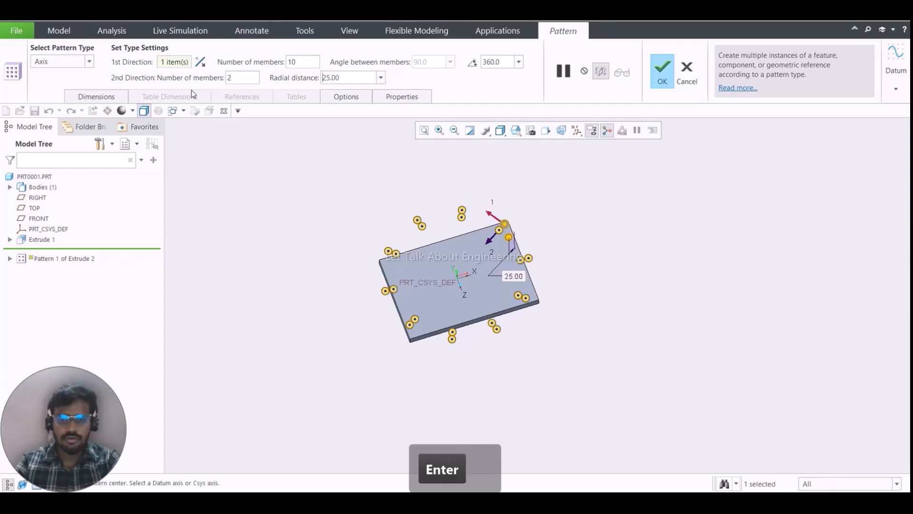
middle_click(301, 256)
- Inspect the spacing between the two rings of blocks around the plate
scroll(422, 196, down, 4)
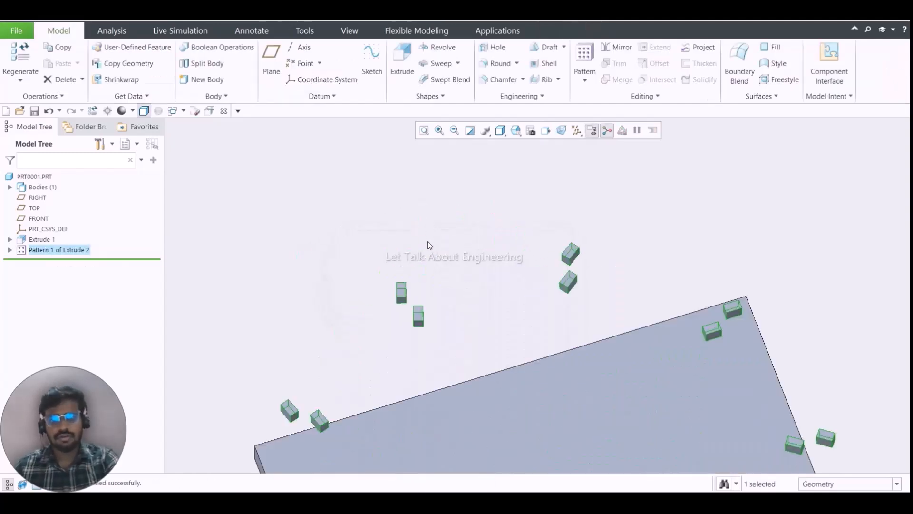
scroll(427, 241, up, 2)
click(451, 233)
scroll(505, 340, up, 1)
mouse_move(505, 340)
middle_down()
mouse_move(507, 257)
mouse_move(502, 339)
middle_up()
scroll(507, 257, down, 2)
scroll(508, 276, up, 4)
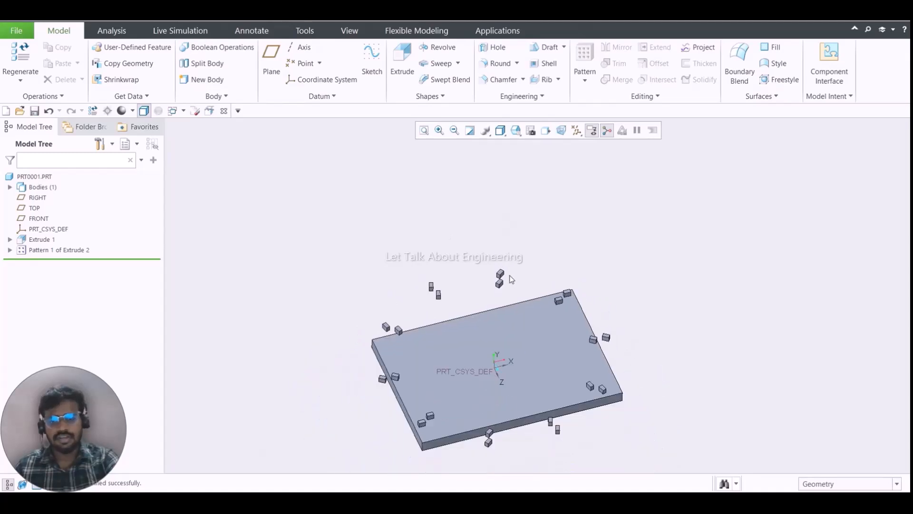
- Reopen the block pattern's definition and change its type from Axis to Fill, accepting that existing members may not be reused
click(81, 249)
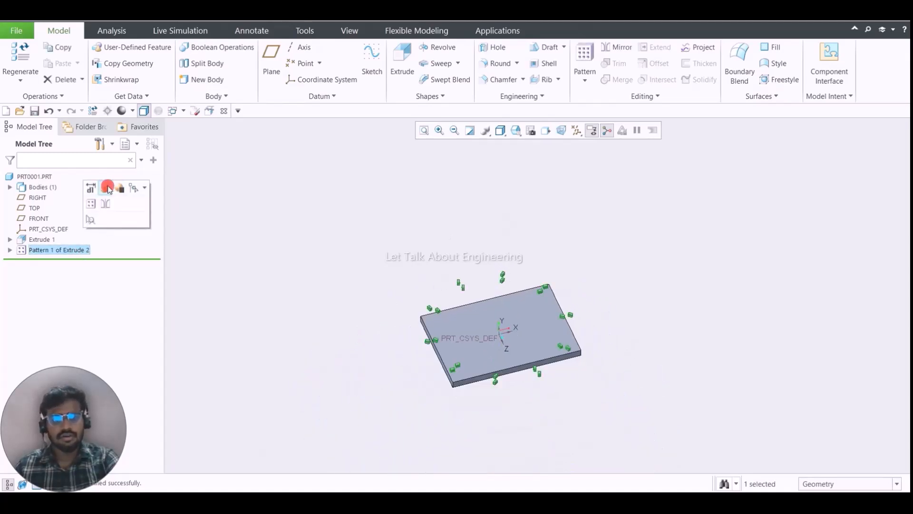
click(106, 185)
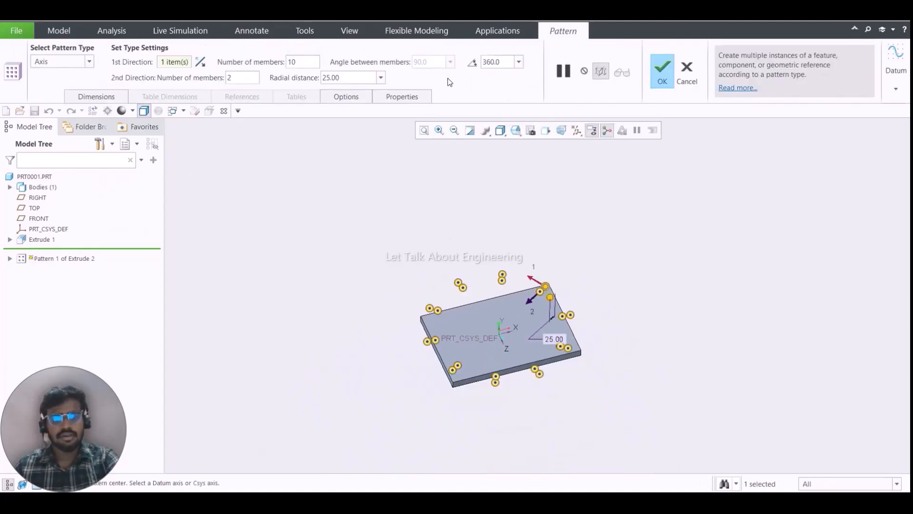
click(199, 67)
click(199, 67)
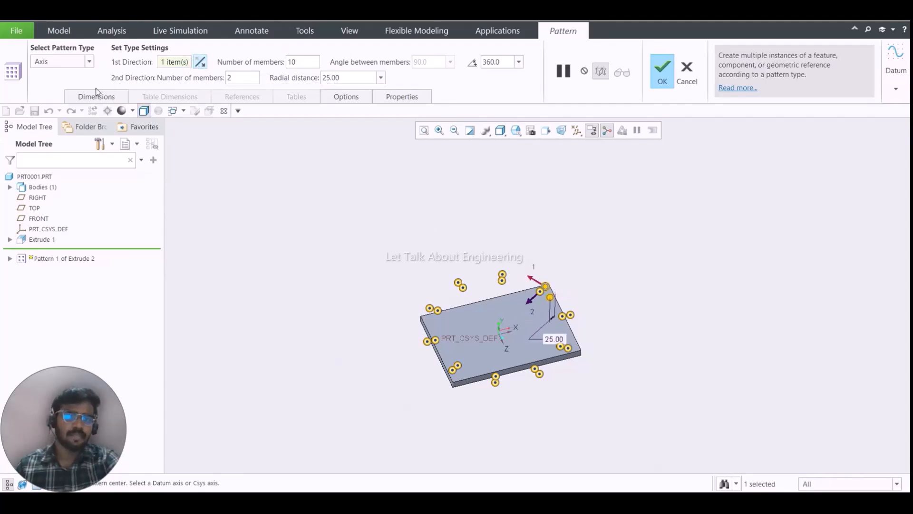
click(67, 62)
click(64, 106)
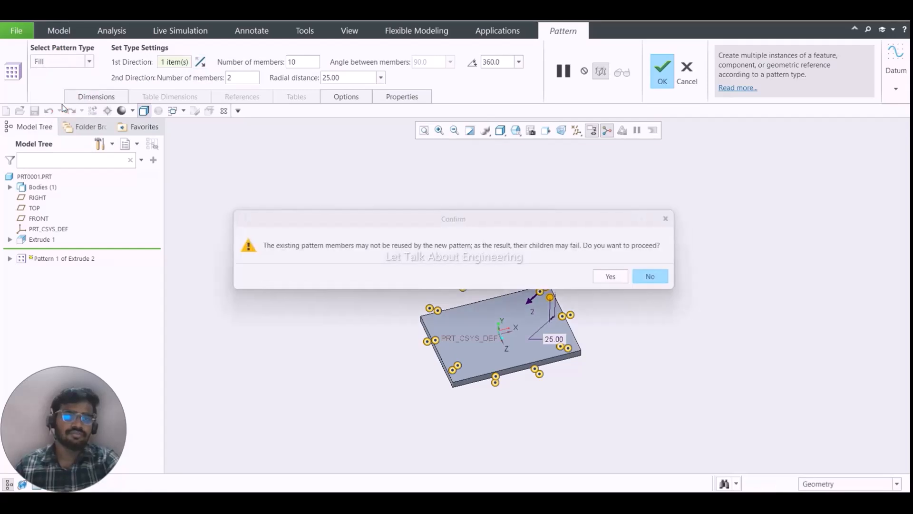
click(617, 278)
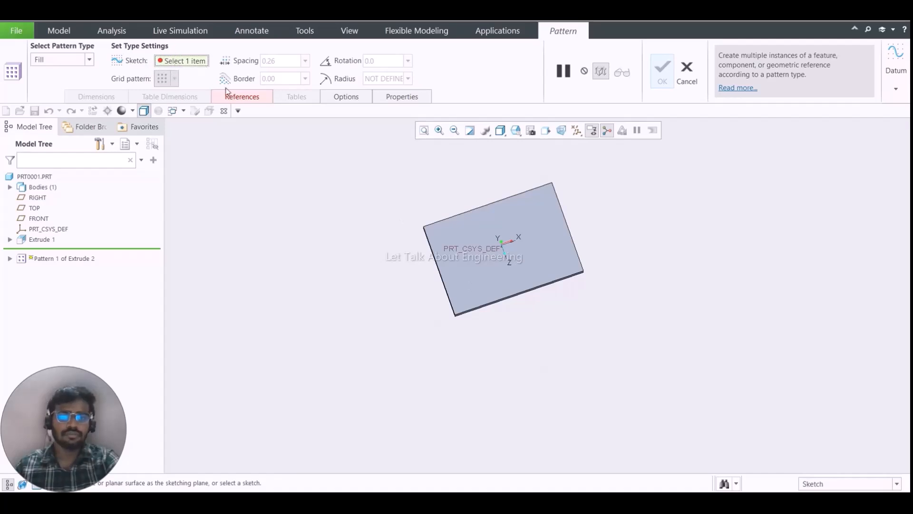
- Start an internal sketch for the fill area on the plate's large face, viewed straight on
click(238, 96)
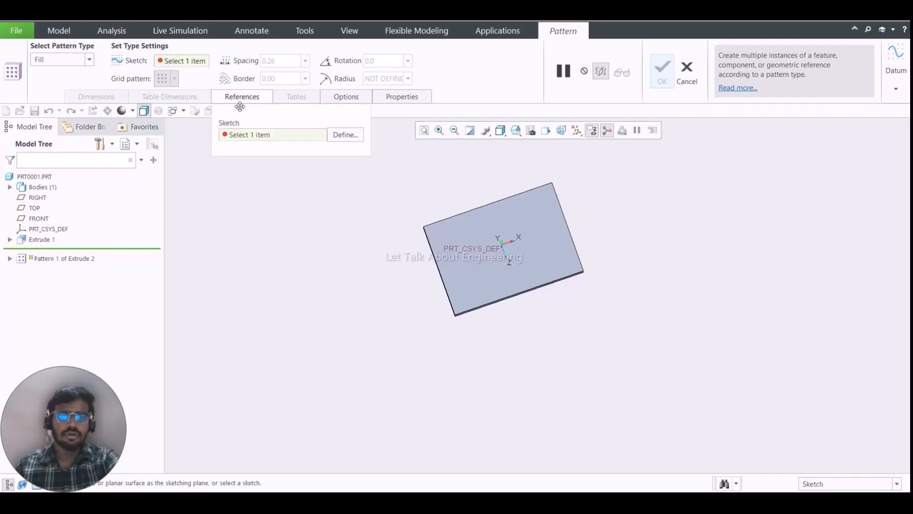
click(354, 135)
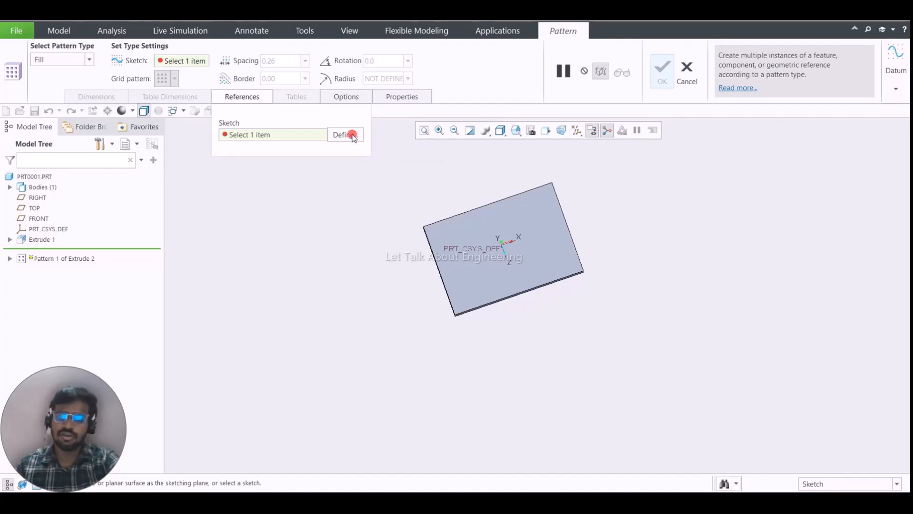
click(564, 232)
middle_click(597, 206)
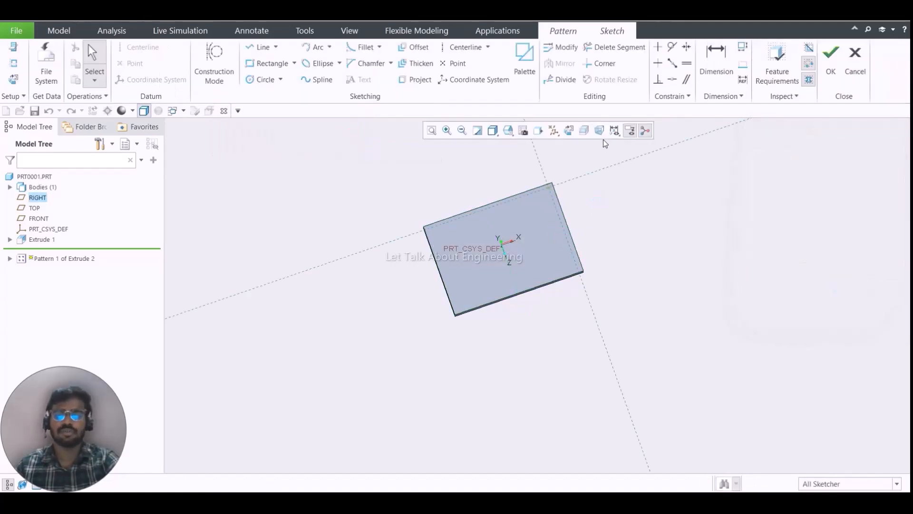
click(570, 131)
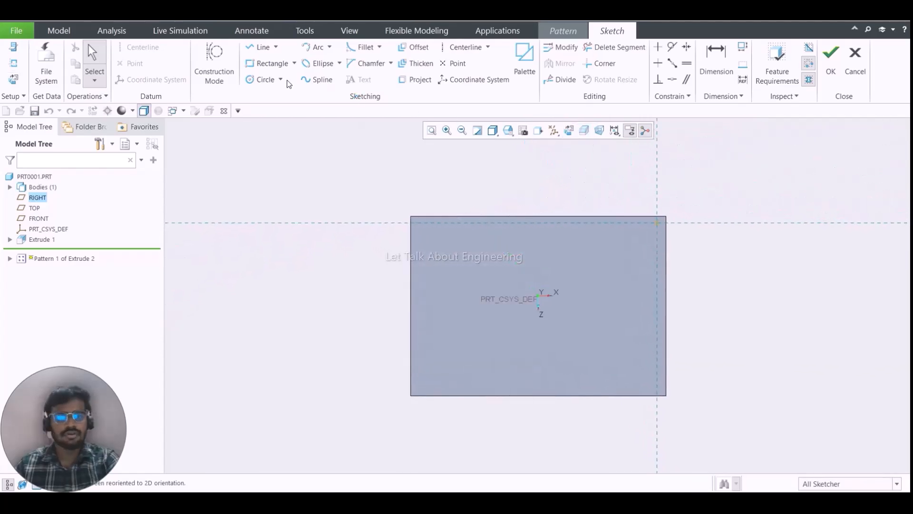
click(278, 65)
middle_click(567, 322)
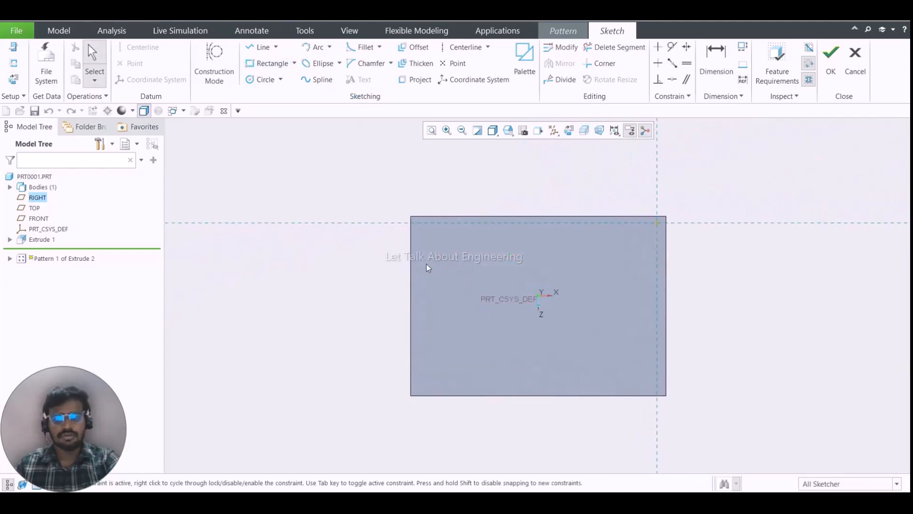
click(264, 67)
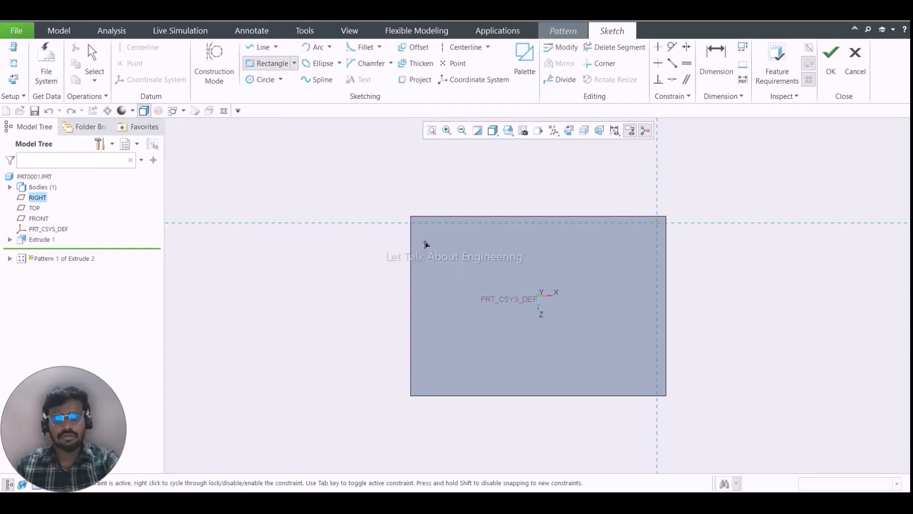
click(418, 230)
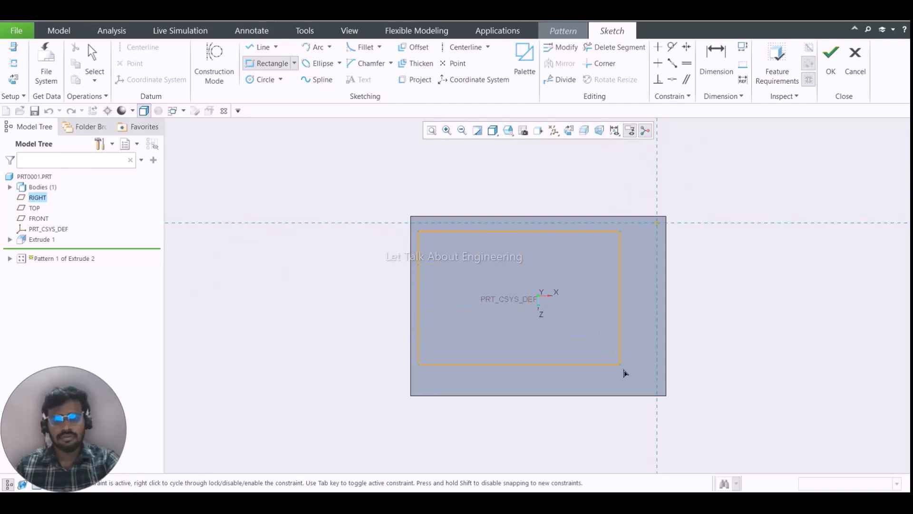
middle_click(773, 311)
middle_click(772, 310)
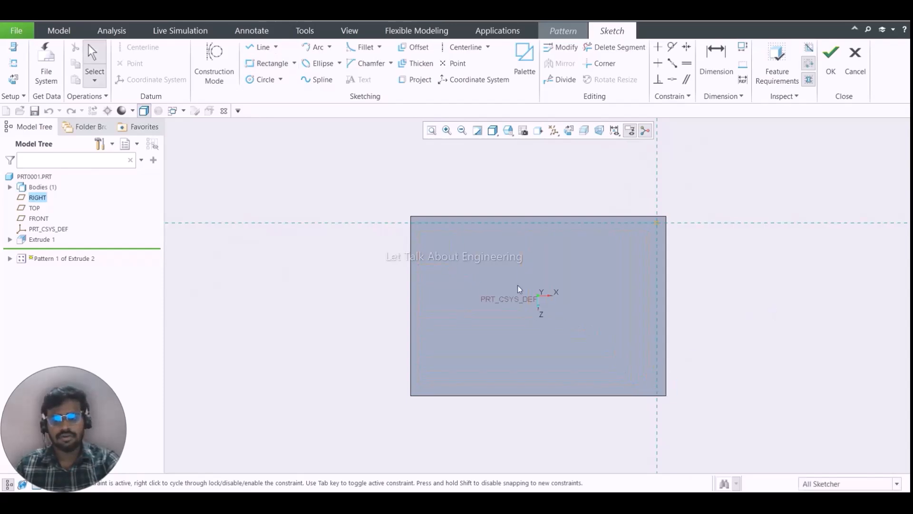
- Sketch a rectangle slightly inside the plate's outline as the fill boundary and finish the sketch
click(279, 66)
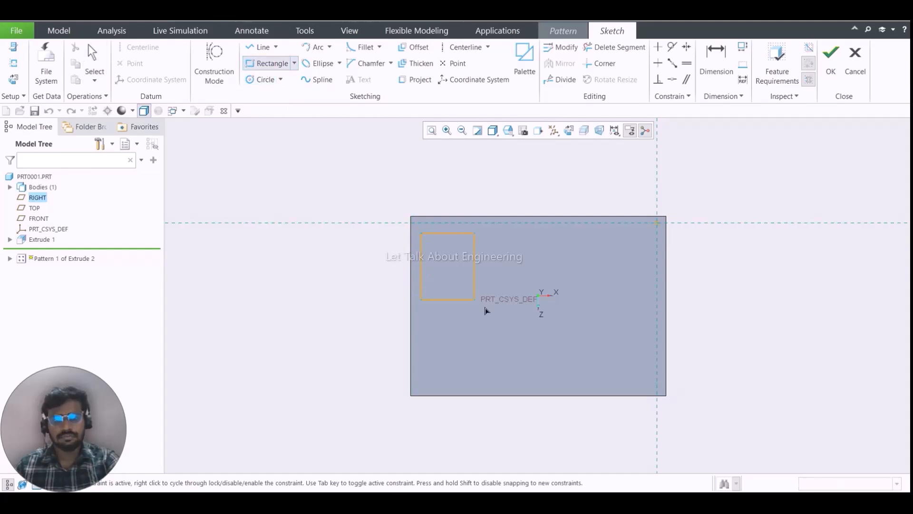
click(656, 388)
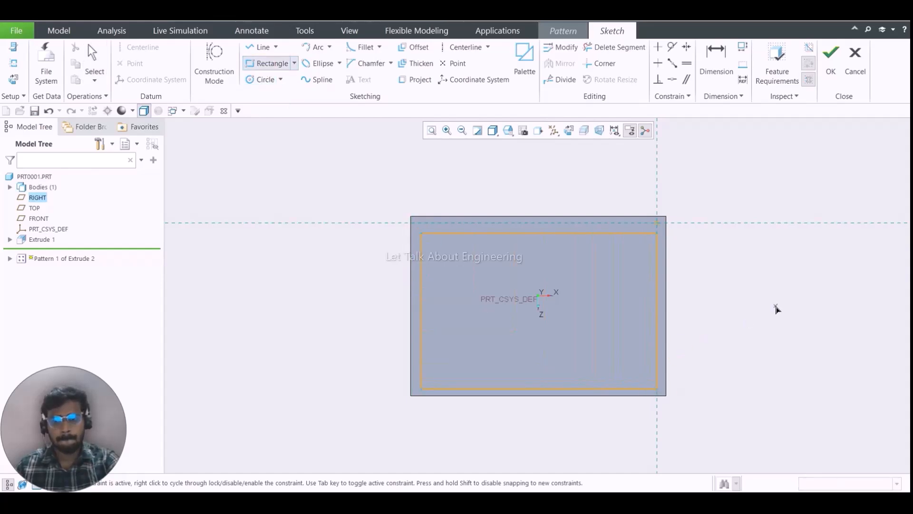
middle_click(775, 310)
click(830, 54)
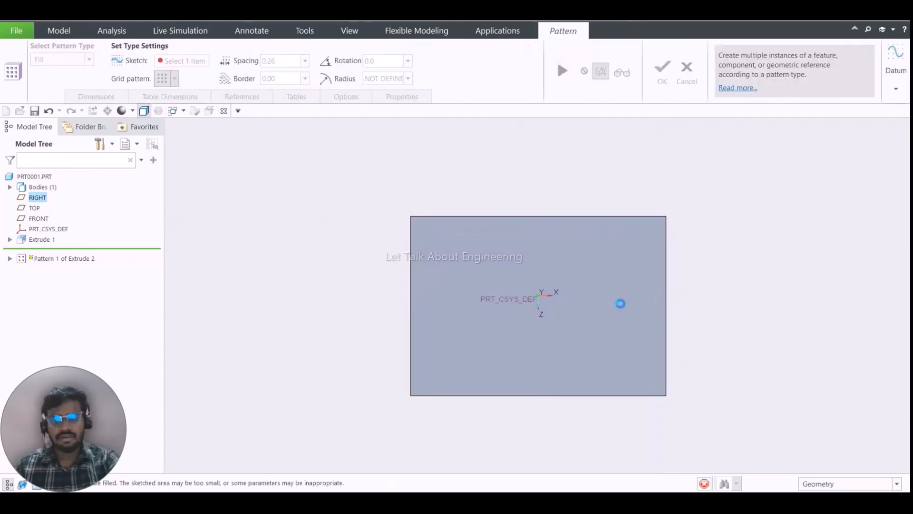
- Set the fill pattern's member spacing to 15 and check the preview grid against the sketched boundary
mouse_move(593, 299)
middle_down()
mouse_move(637, 259)
mouse_move(644, 307)
mouse_move(593, 300)
middle_up()
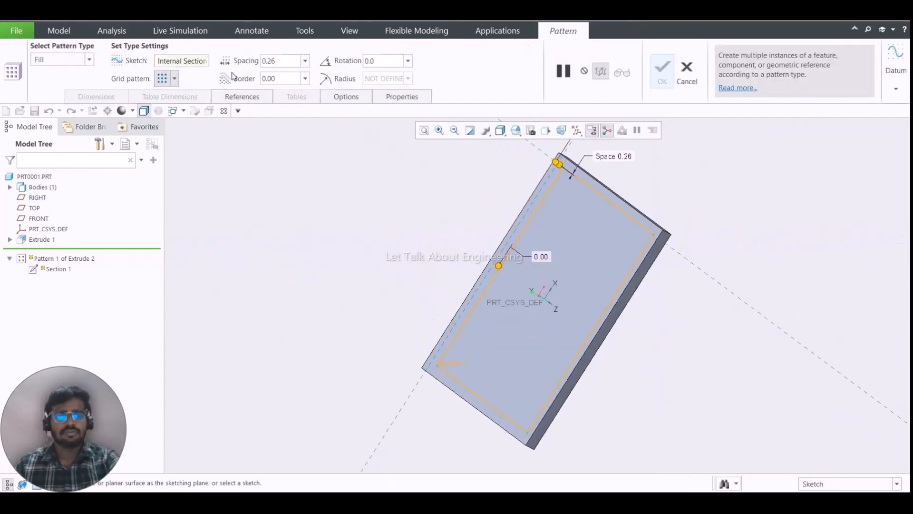
double_click(295, 61)
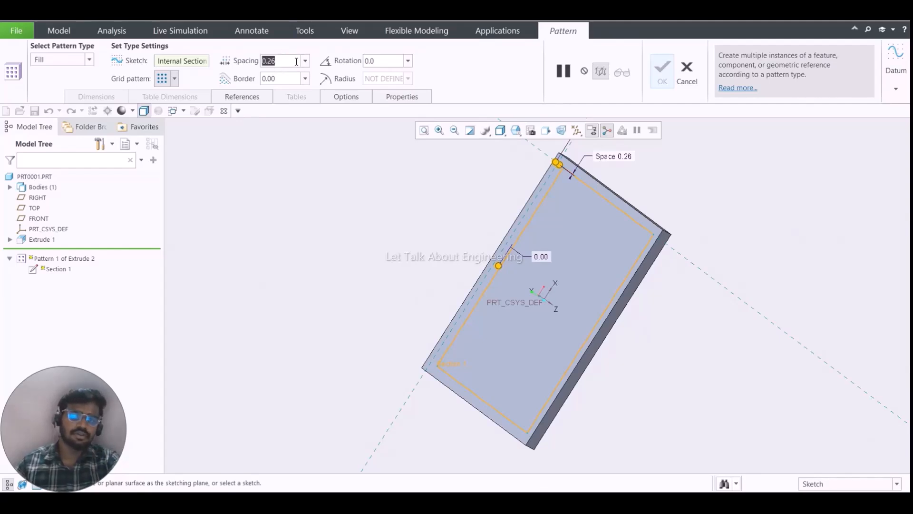
text(15)
key(Return)
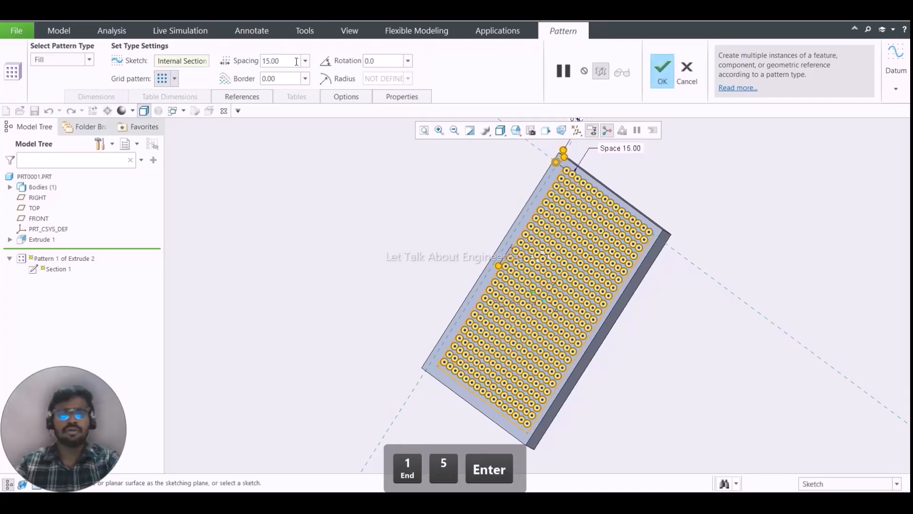
middle_drag(632, 252, 790, 190)
scroll(581, 178, down, 6)
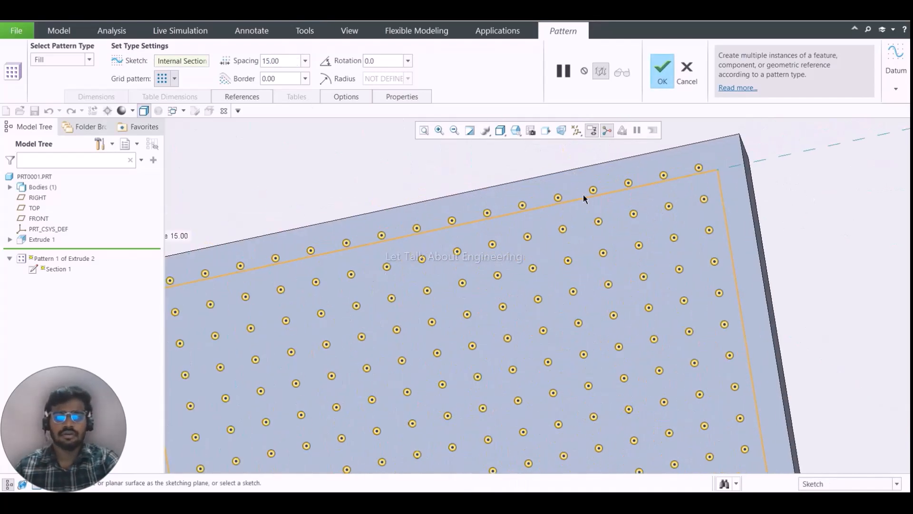
scroll(584, 198, up, 3)
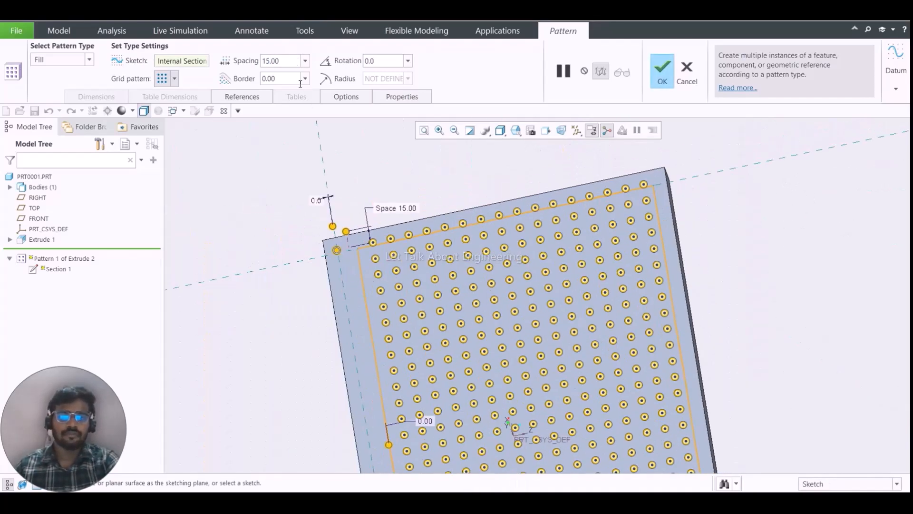
- Complete the fill pattern and inspect the grid of blocks on the plate
middle_click(454, 136)
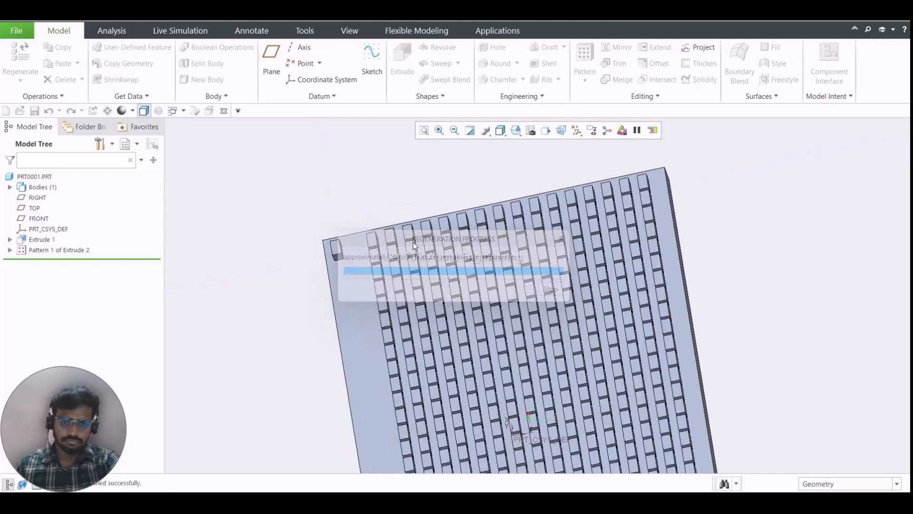
scroll(413, 241, up, 4)
middle_drag(501, 347, 461, 343)
click(603, 349)
scroll(518, 362, down, 4)
scroll(457, 339, up, 5)
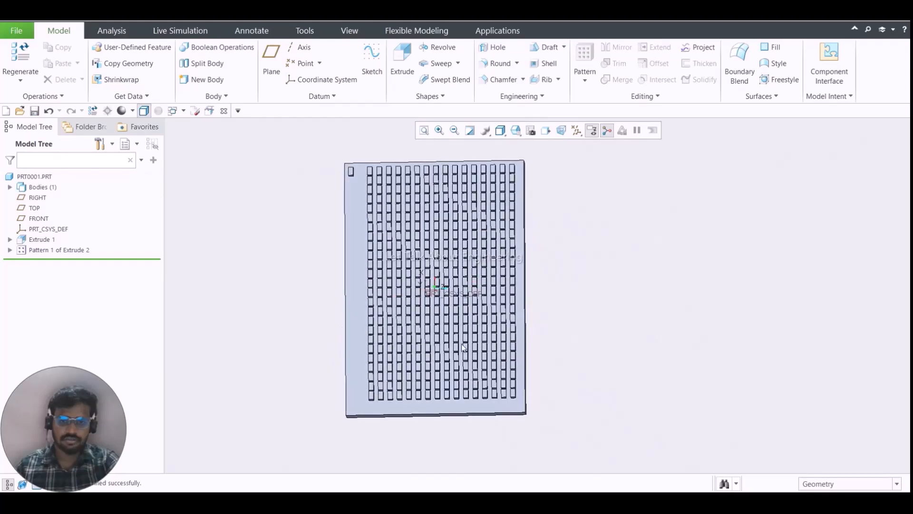
- Reopen the fill pattern's definition and review its spacing, rotation and border settings
click(71, 247)
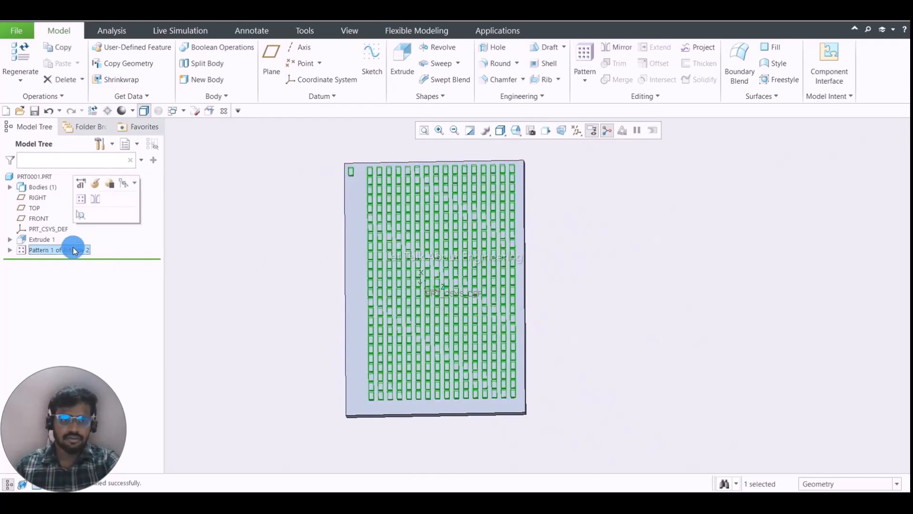
click(94, 183)
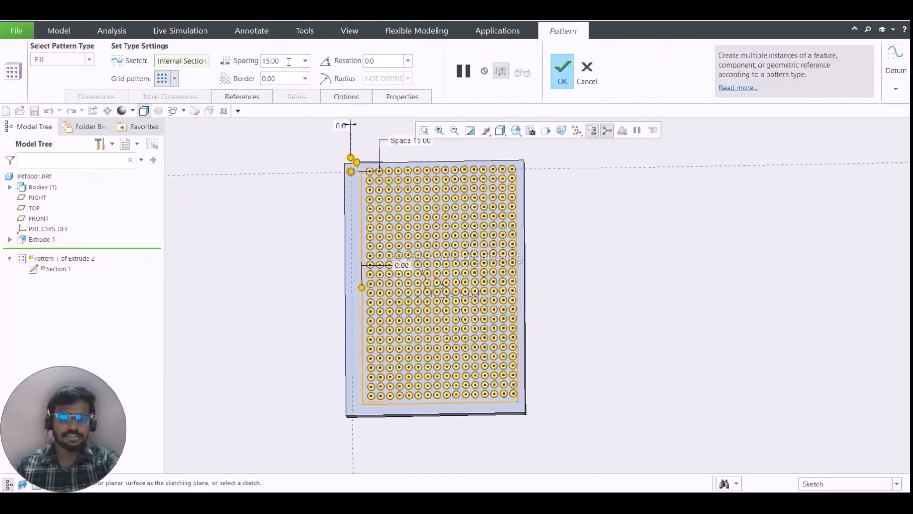
double_click(289, 61)
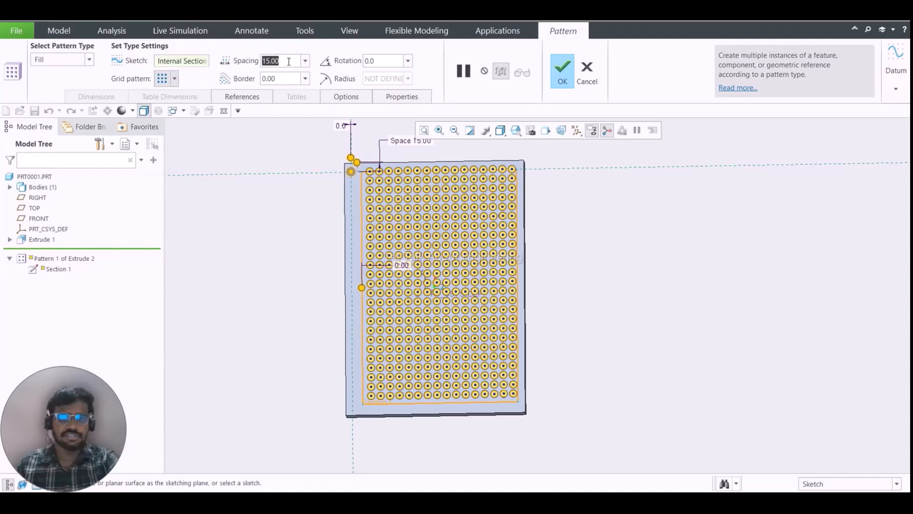
double_click(389, 62)
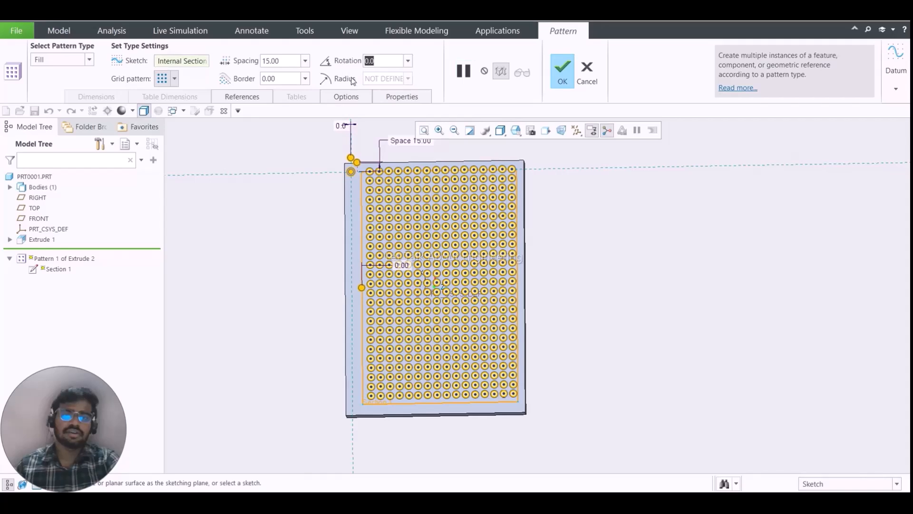
double_click(295, 78)
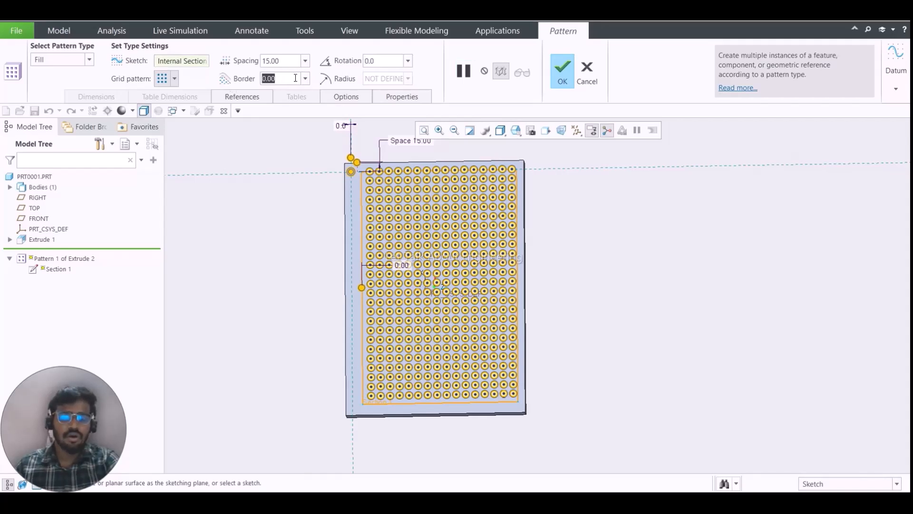
- Exclude a 3 × 3 group of nine members around the coordinate system from the fill pattern and complete it
scroll(370, 170, up, 4)
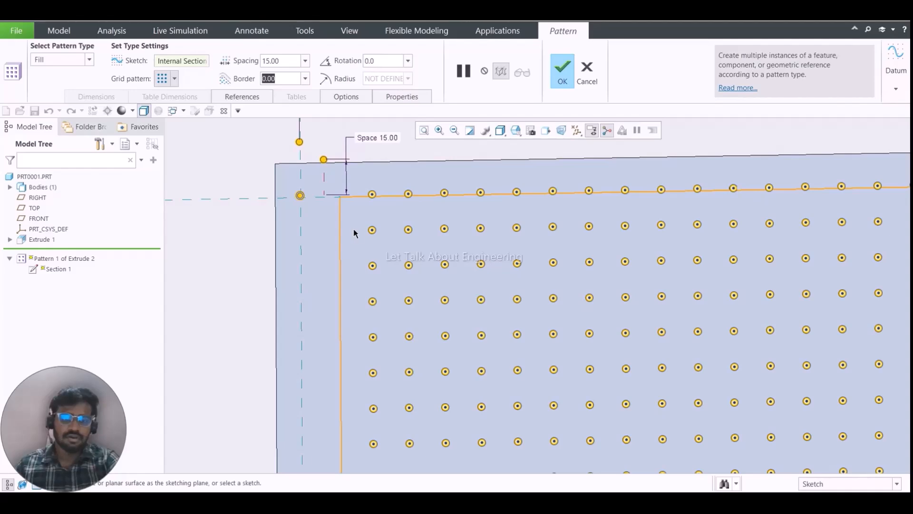
scroll(365, 230, up, 5)
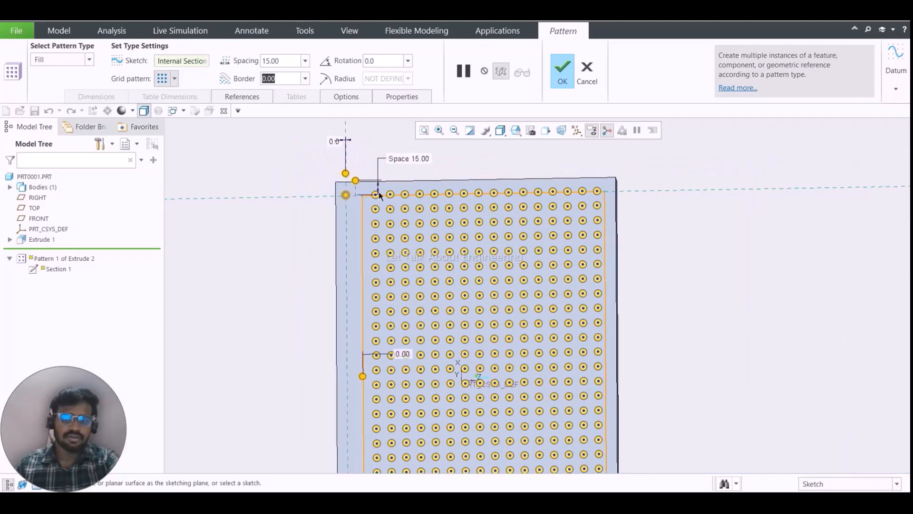
scroll(428, 283, down, 4)
scroll(450, 279, up, 4)
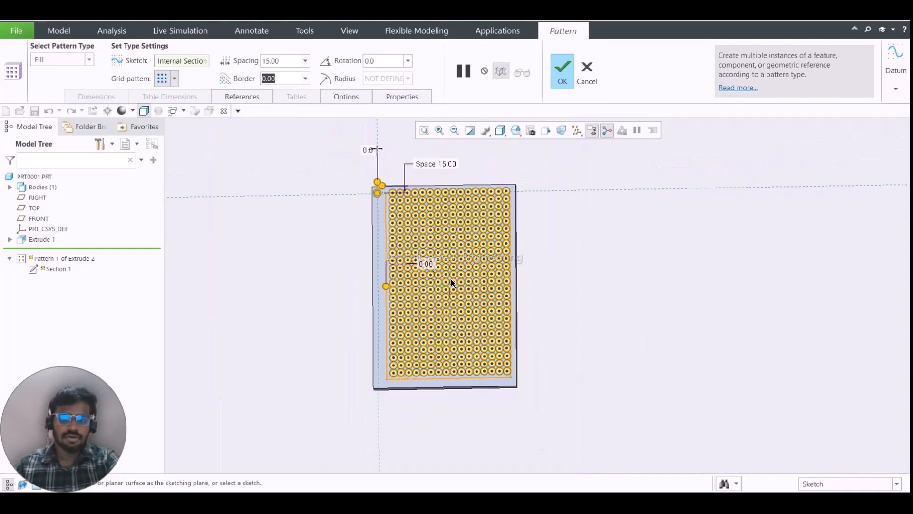
scroll(493, 274, down, 4)
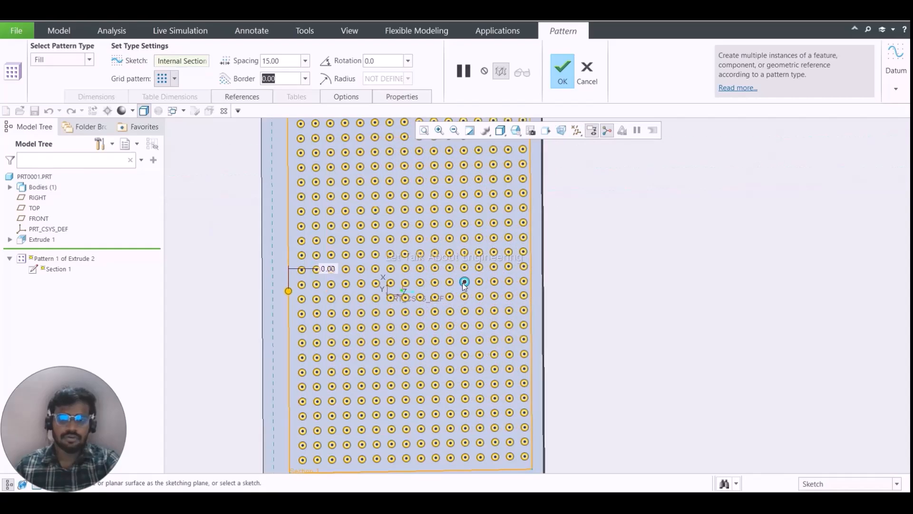
click(436, 283)
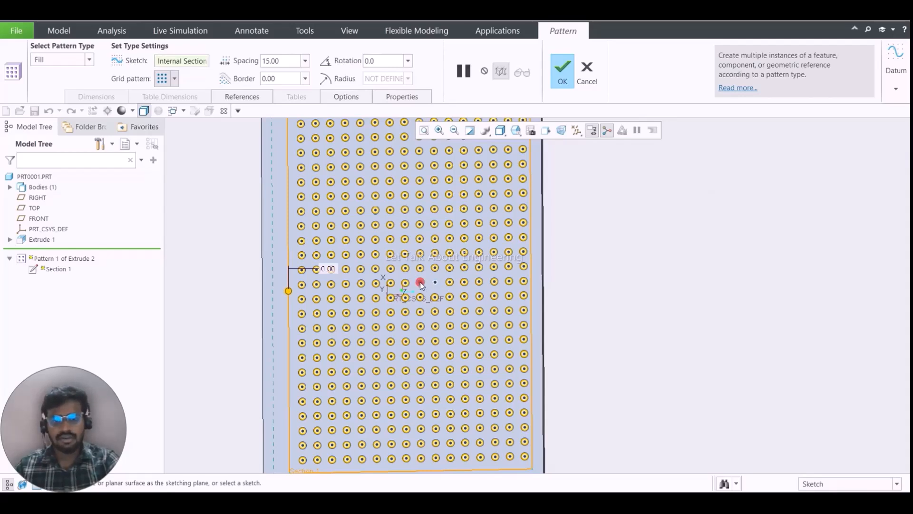
click(420, 283)
click(405, 283)
click(405, 297)
click(420, 298)
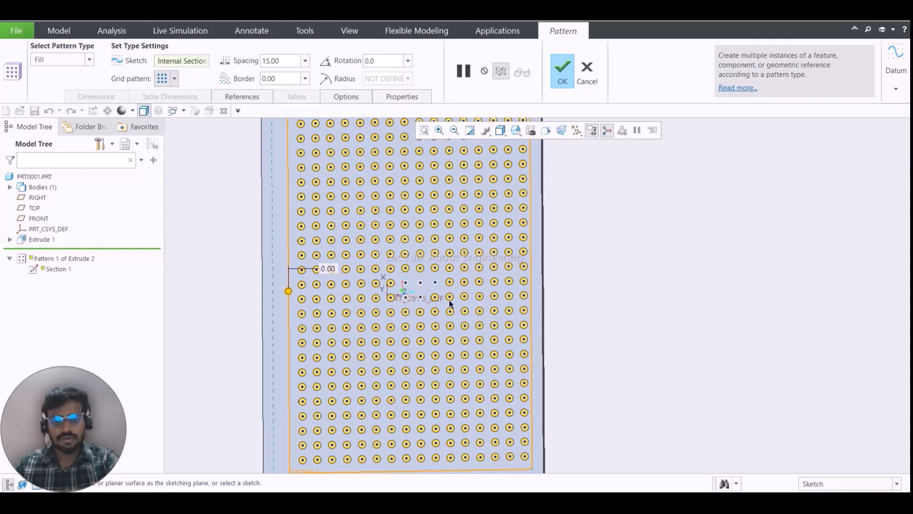
click(435, 297)
click(420, 311)
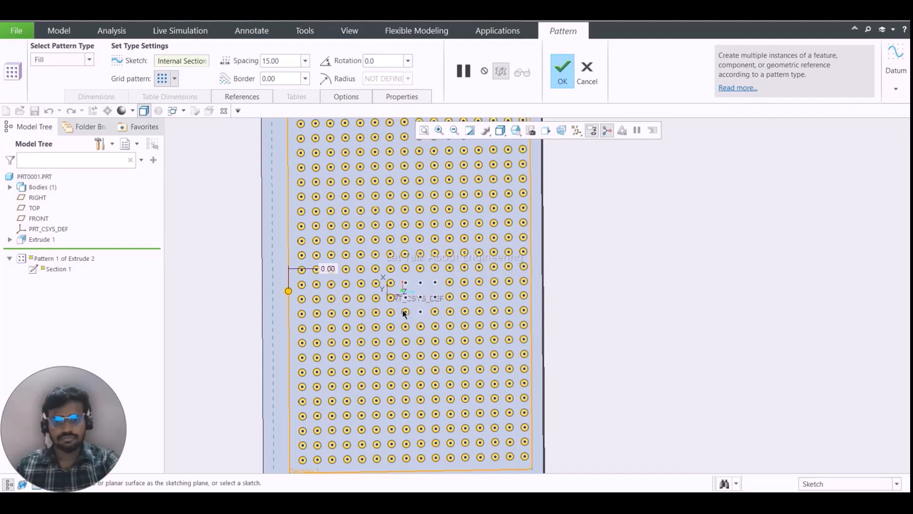
click(435, 311)
click(405, 312)
click(565, 72)
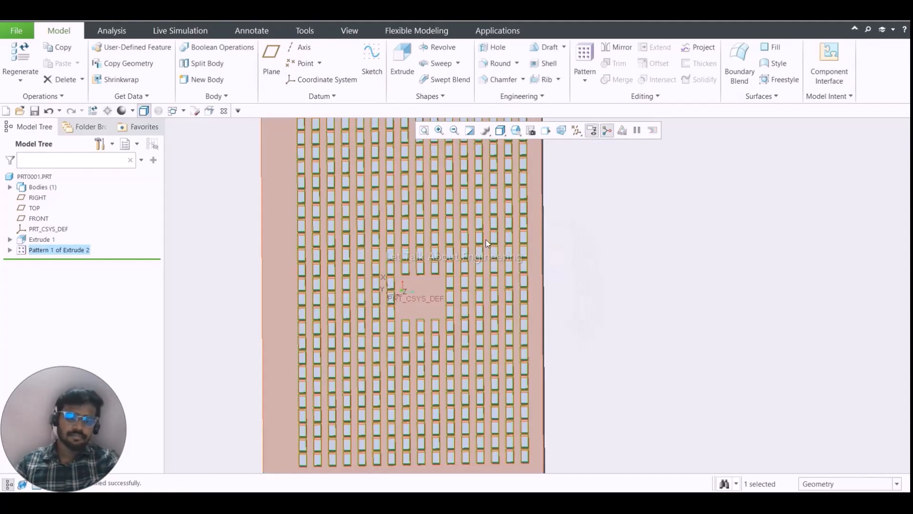
- Inspect the gap left in the middle of the block grid from an angled view
middle_drag(429, 284, 441, 267)
click(672, 245)
middle_drag(549, 277, 451, 303)
scroll(428, 292, down, 6)
scroll(455, 277, up, 6)
scroll(461, 263, down, 5)
scroll(464, 290, up, 2)
scroll(463, 290, up, 3)
scroll(451, 303, down, 3)
scroll(451, 305, down, 1)
- Redefine the block pattern by changing its type from Fill to Table, accepting that existing members may not be reused
click(78, 250)
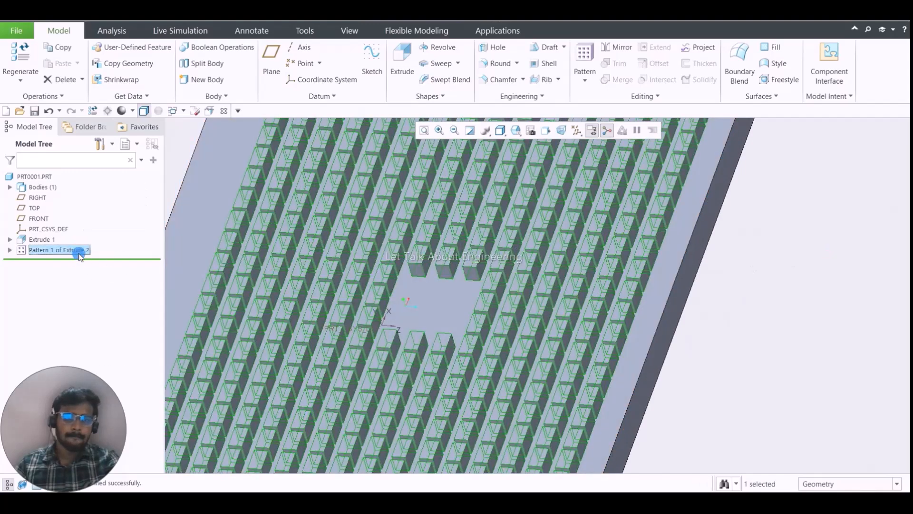
right_click(78, 249)
click(101, 202)
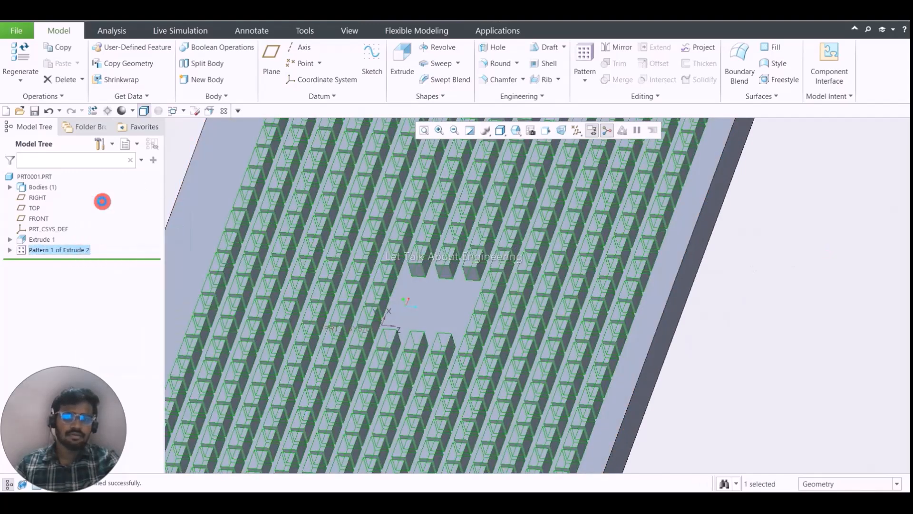
click(74, 60)
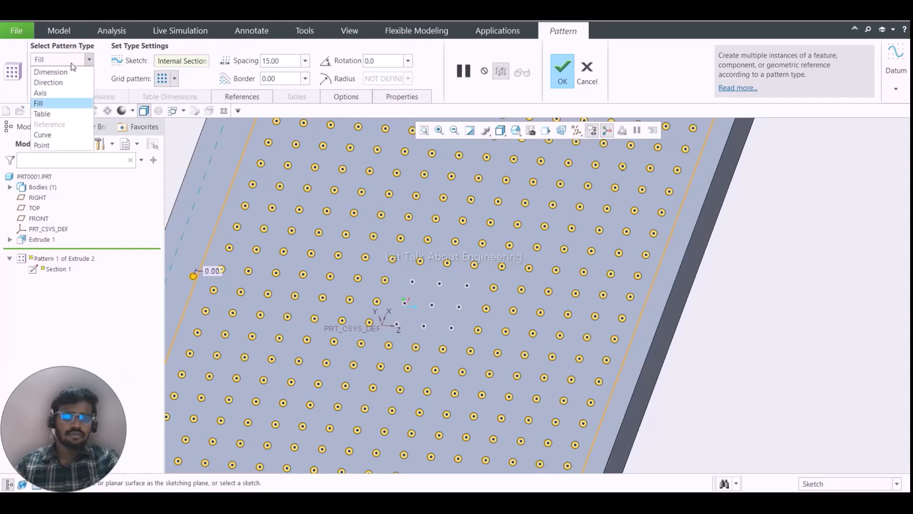
click(70, 114)
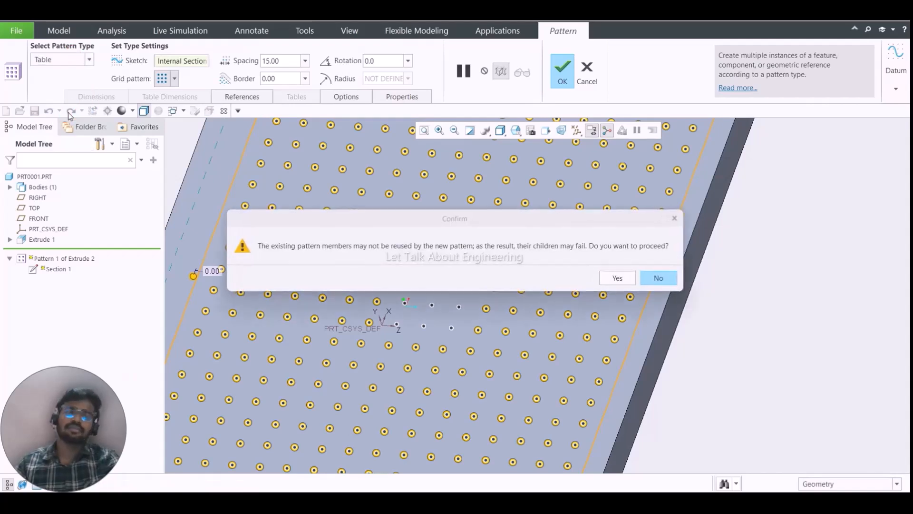
click(611, 278)
- Examine the size and placement dimensions of the original block at the plate's corner
scroll(459, 251, down, 6)
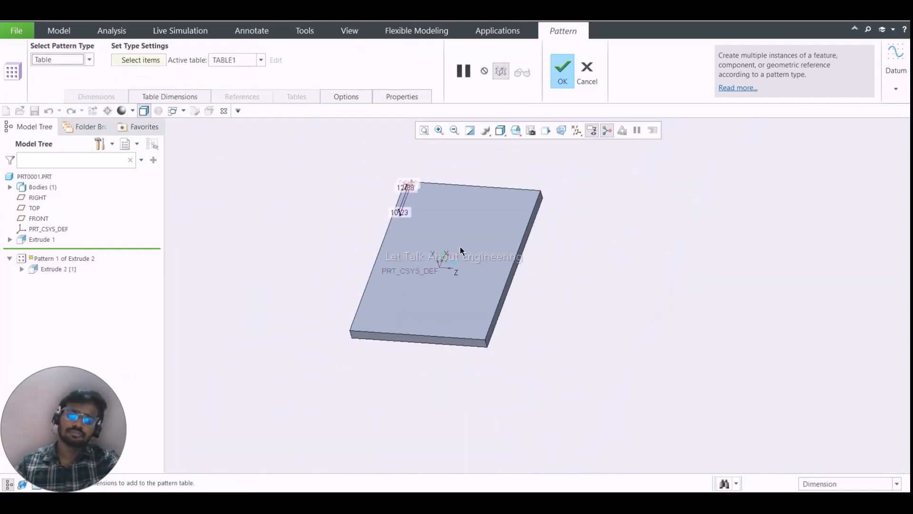
scroll(449, 241, up, 4)
scroll(413, 184, up, 3)
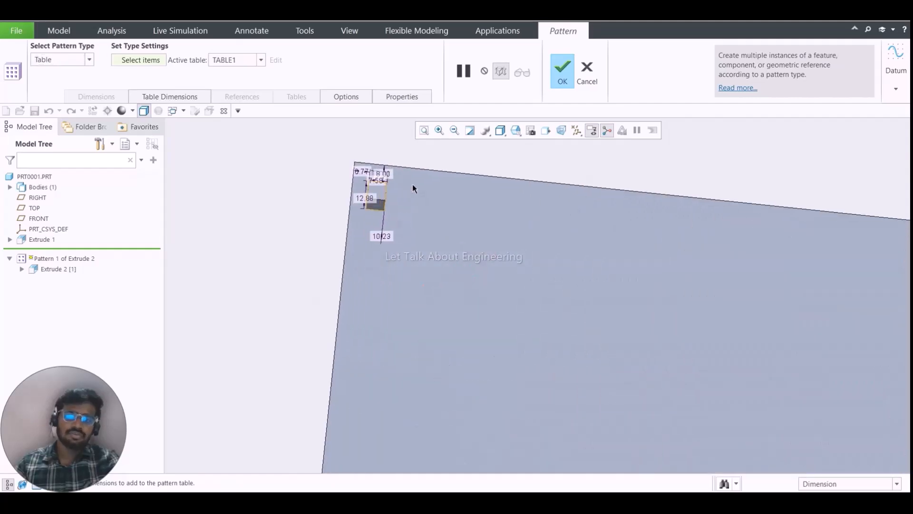
scroll(409, 218, down, 3)
scroll(409, 218, up, 4)
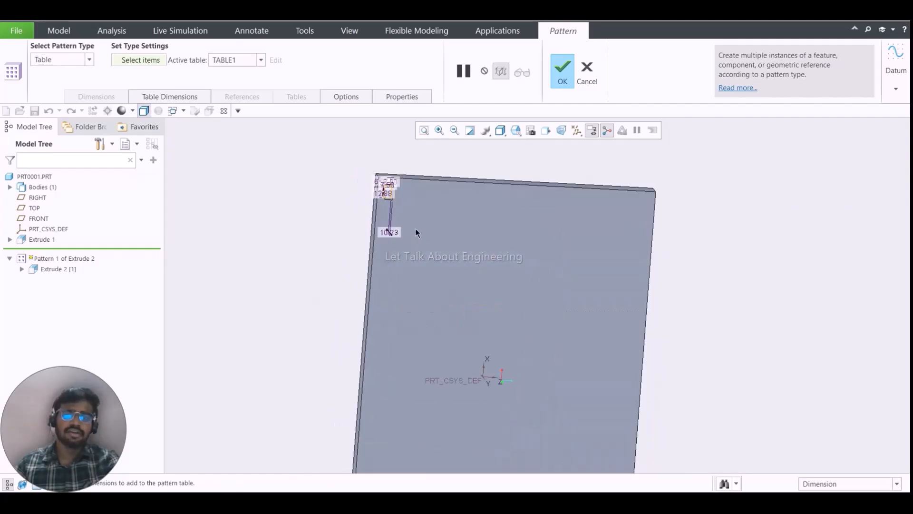
scroll(393, 237, down, 4)
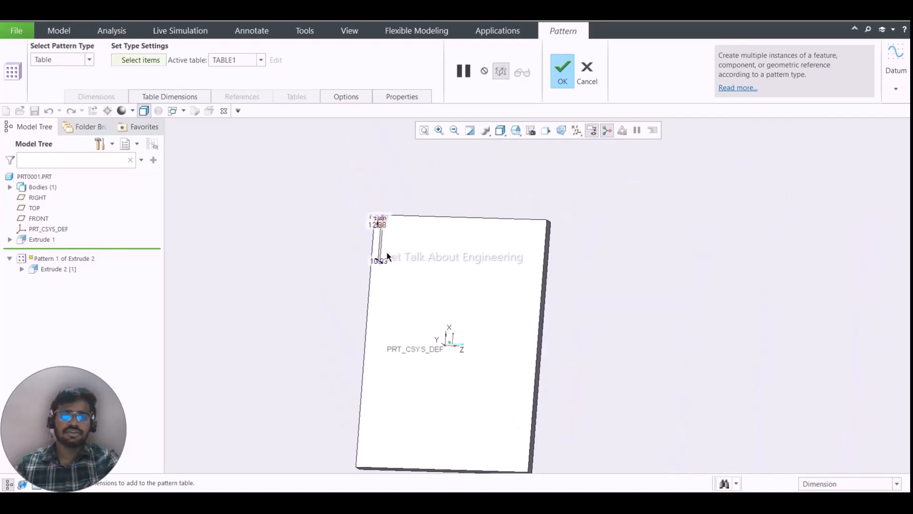
scroll(372, 191, down, 1)
scroll(371, 193, up, 5)
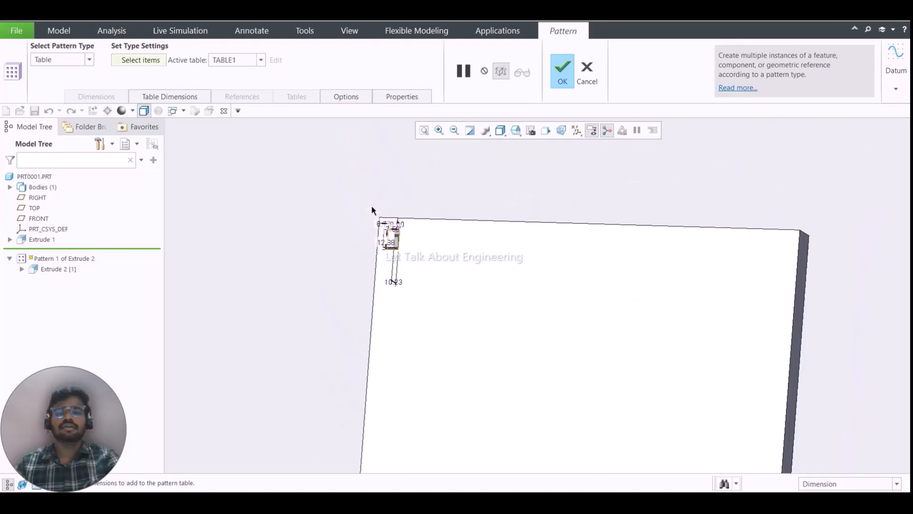
scroll(397, 201, down, 4)
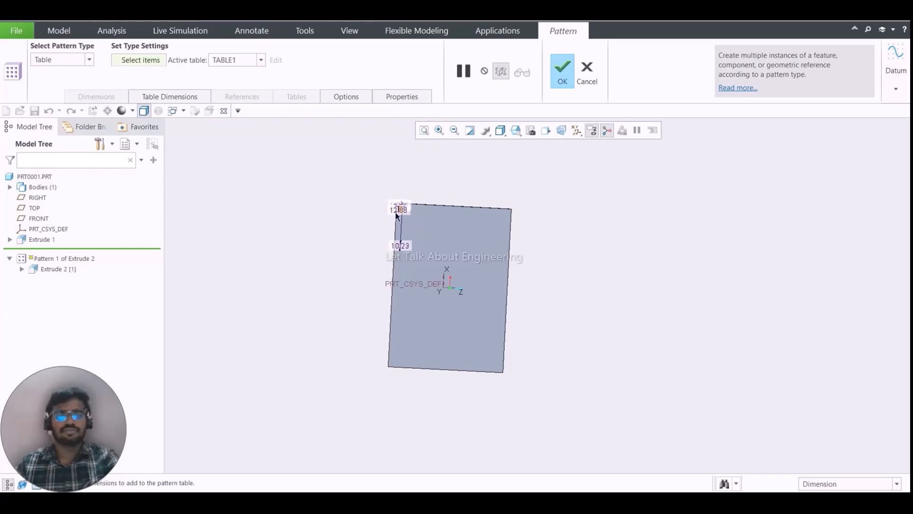
scroll(409, 205, up, 3)
scroll(423, 198, up, 5)
scroll(299, 250, down, 3)
scroll(330, 175, up, 4)
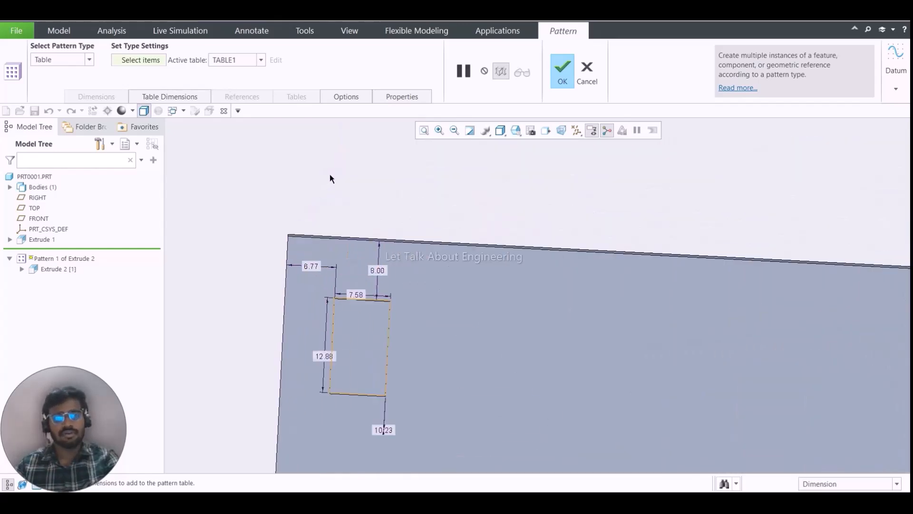
click(454, 156)
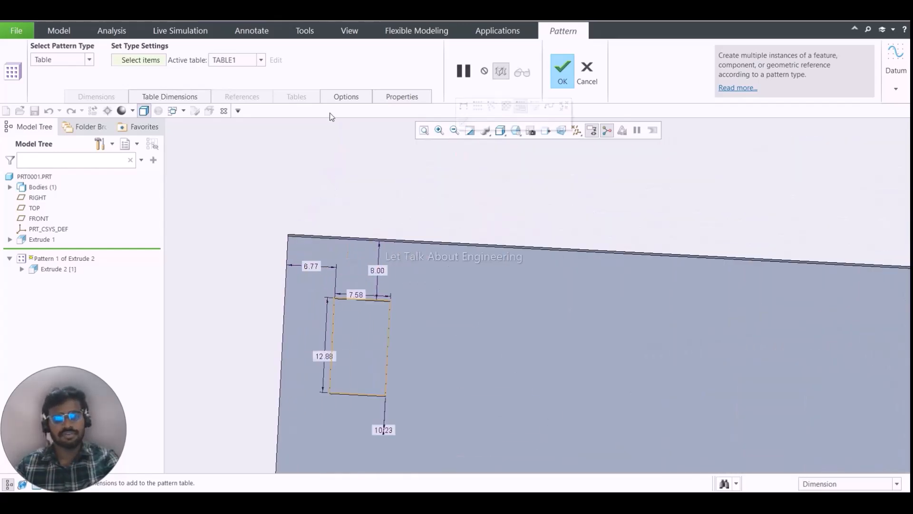
- Add the block's two edge-offset dimensions, 8.00 and 6.77, as the pattern's table dimensions
click(152, 61)
click(309, 266)
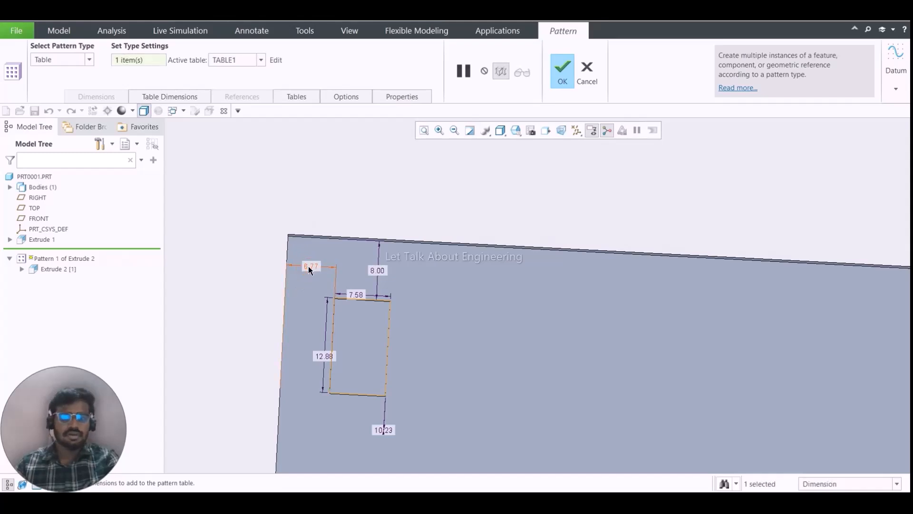
click(377, 271)
click(164, 98)
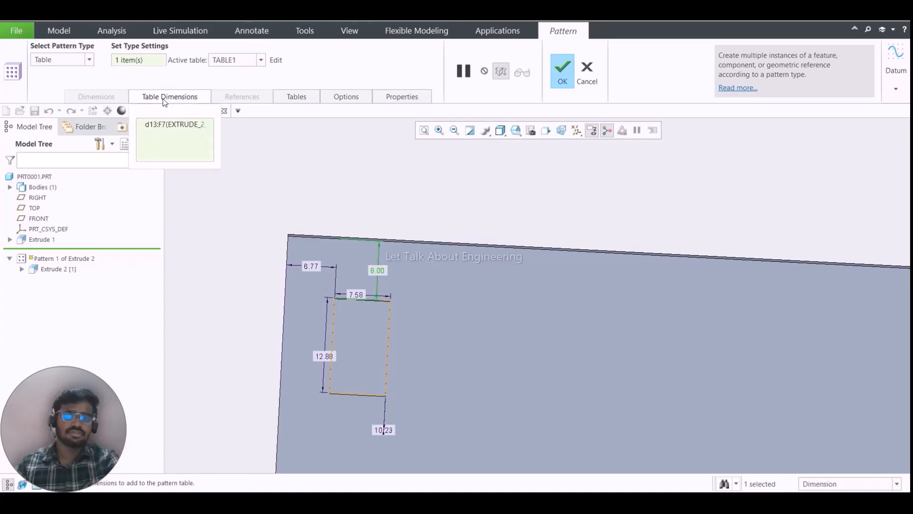
ctrl+click(313, 267)
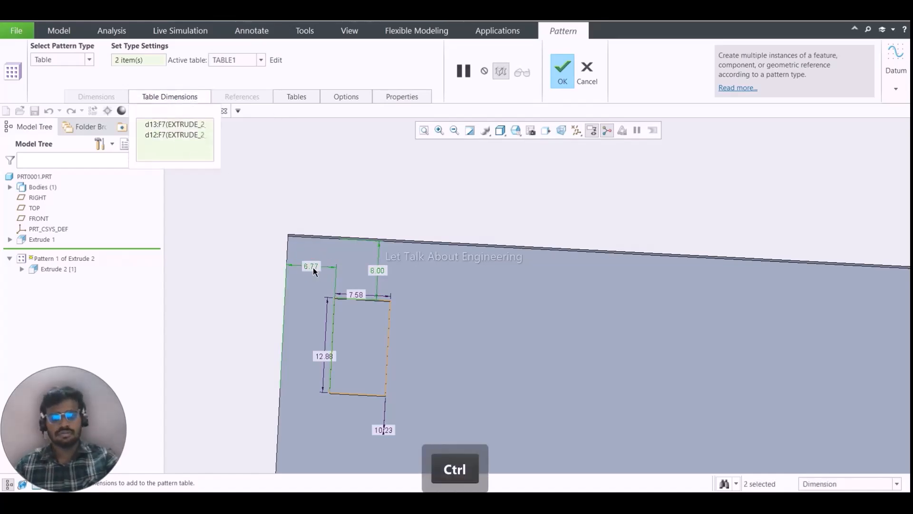
click(176, 125)
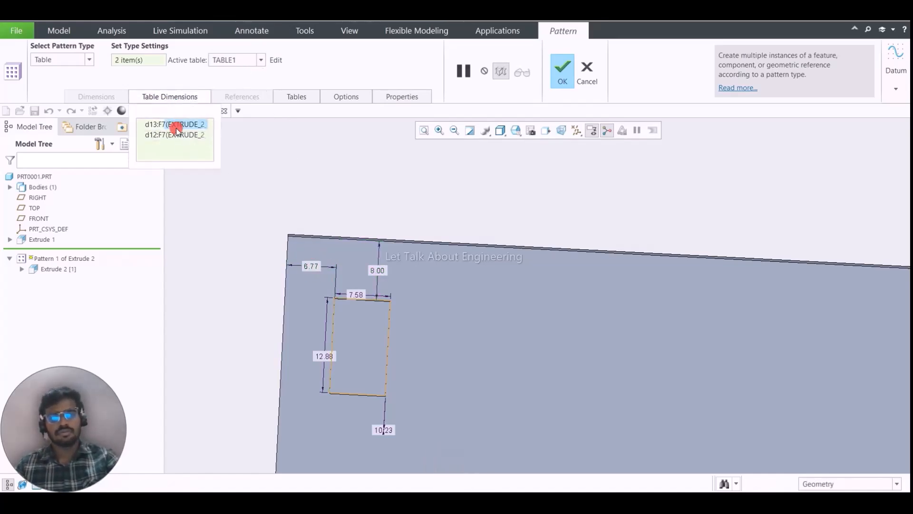
click(177, 137)
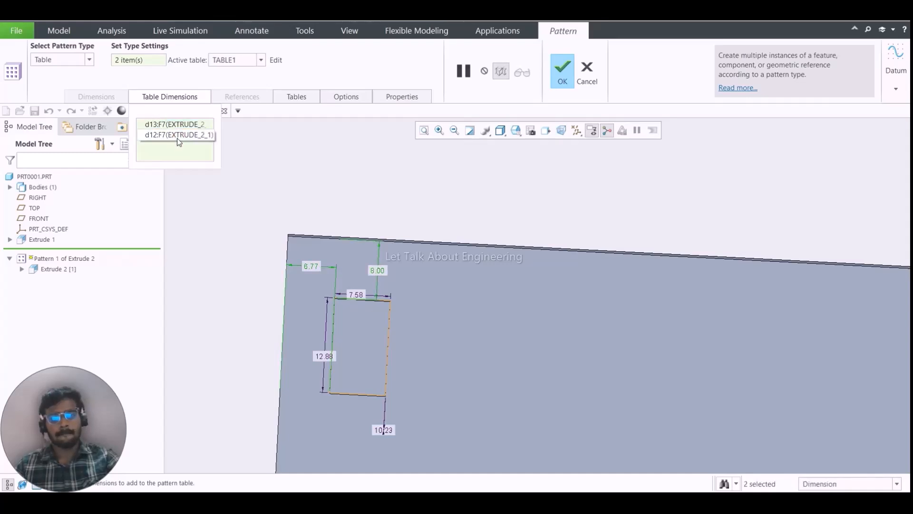
- Add a member with index 1 to the pattern table, entering 45 for the 8.00 offset and 50 for the 6.77 offset
click(276, 60)
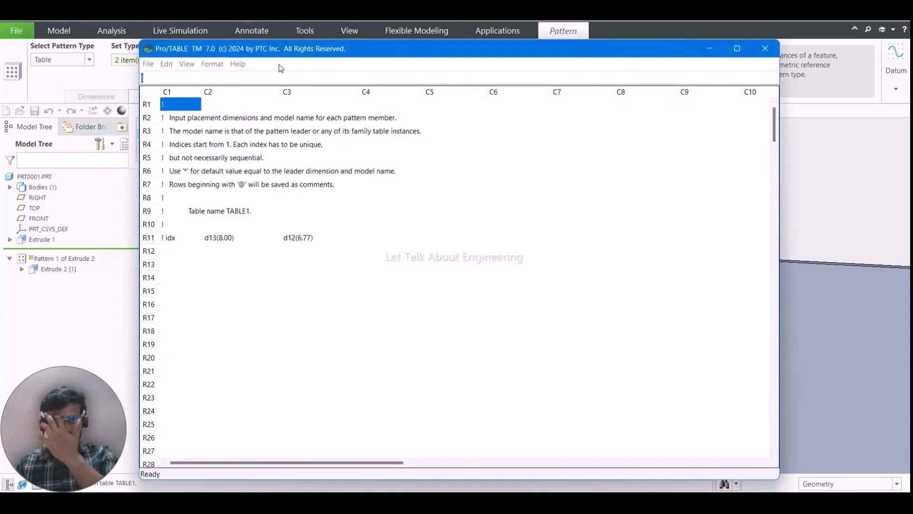
click(172, 251)
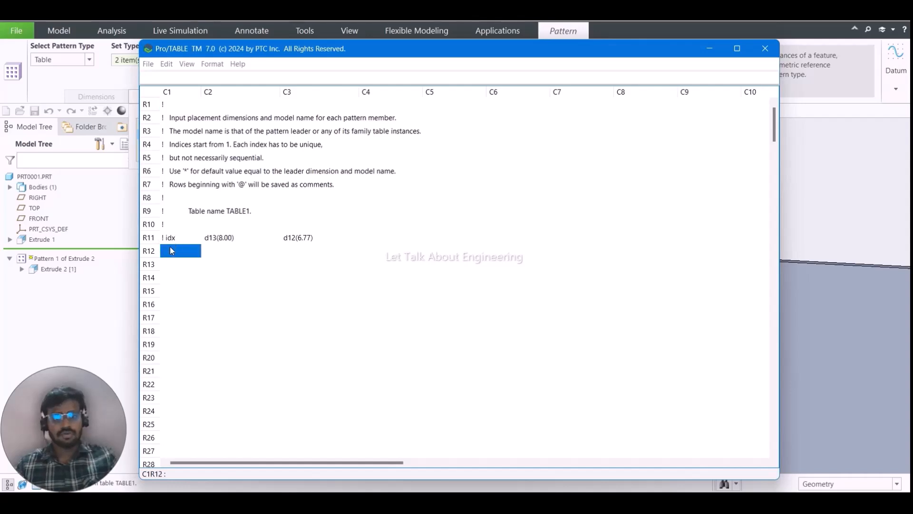
text(1)
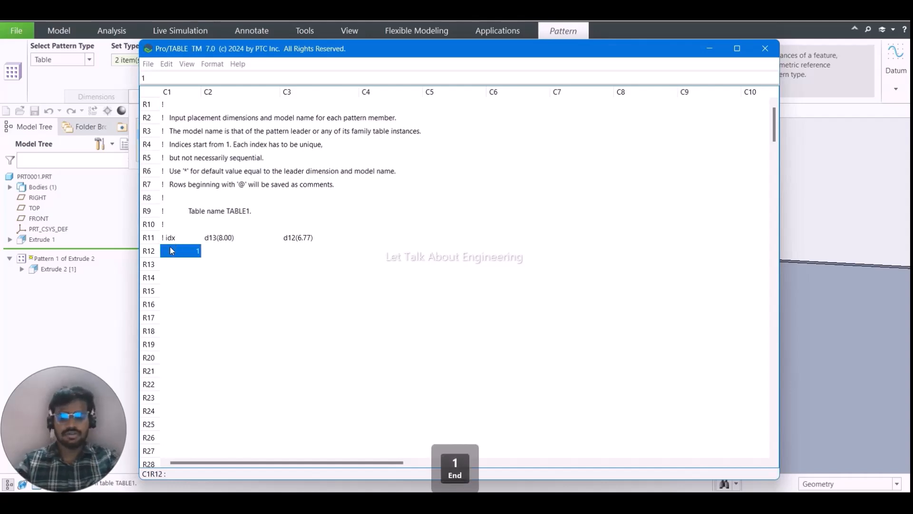
click(228, 252)
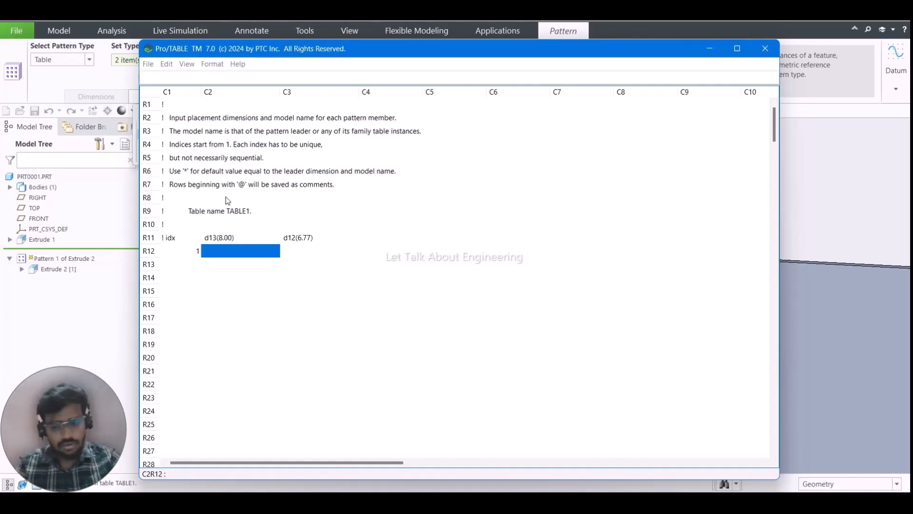
text(45)
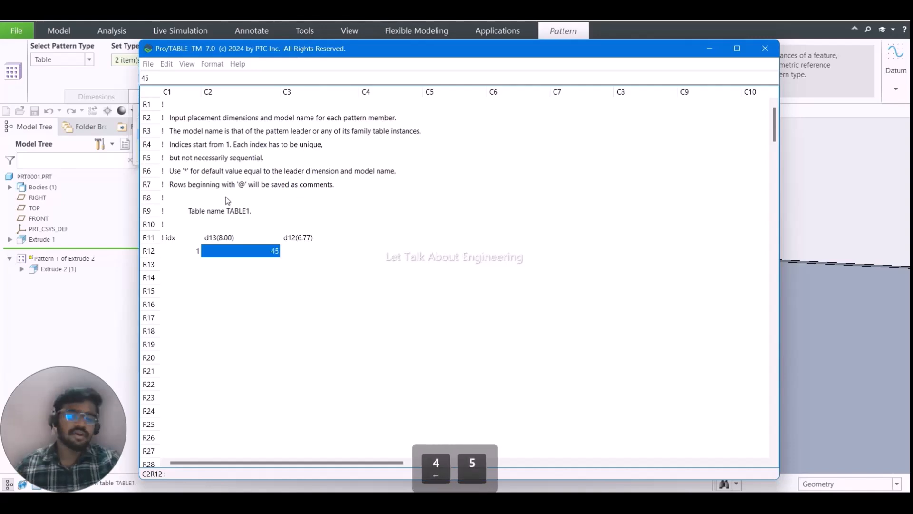
click(298, 249)
text(50)
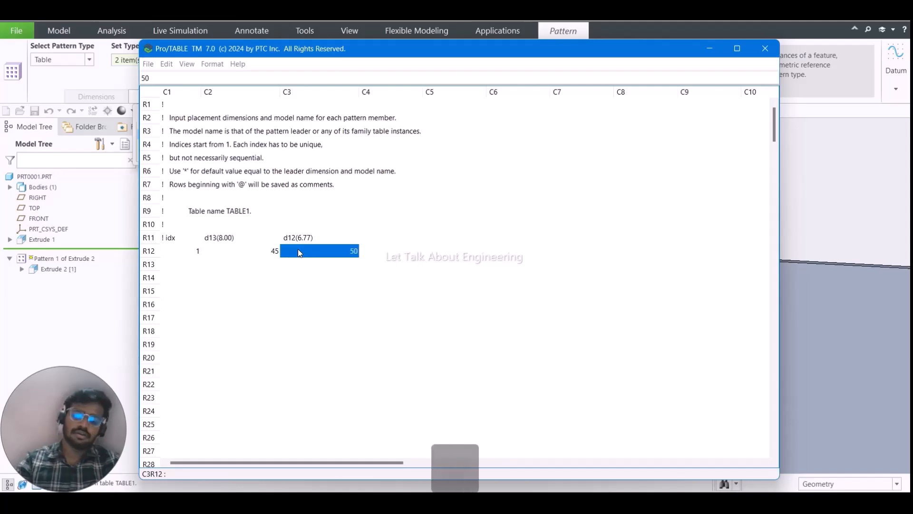
key(Return)
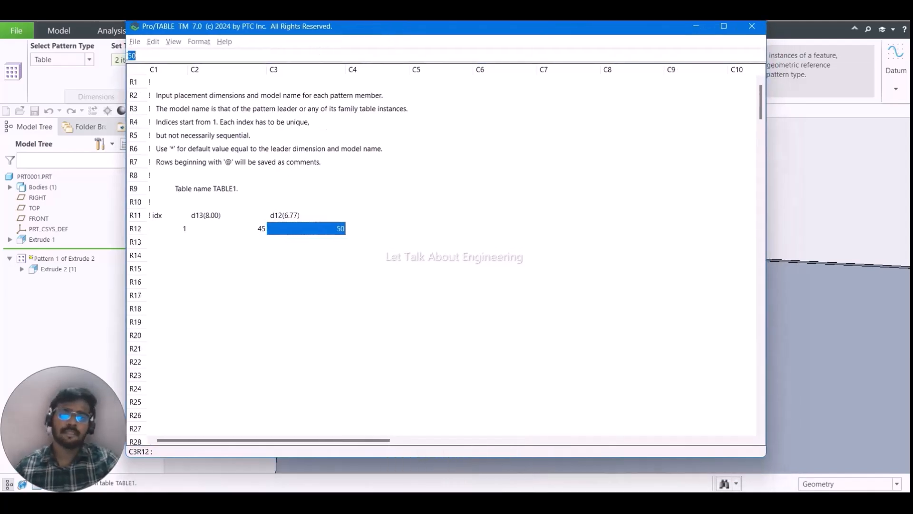
- Save TABLE1 and exit the table editor
click(140, 42)
click(147, 93)
click(135, 42)
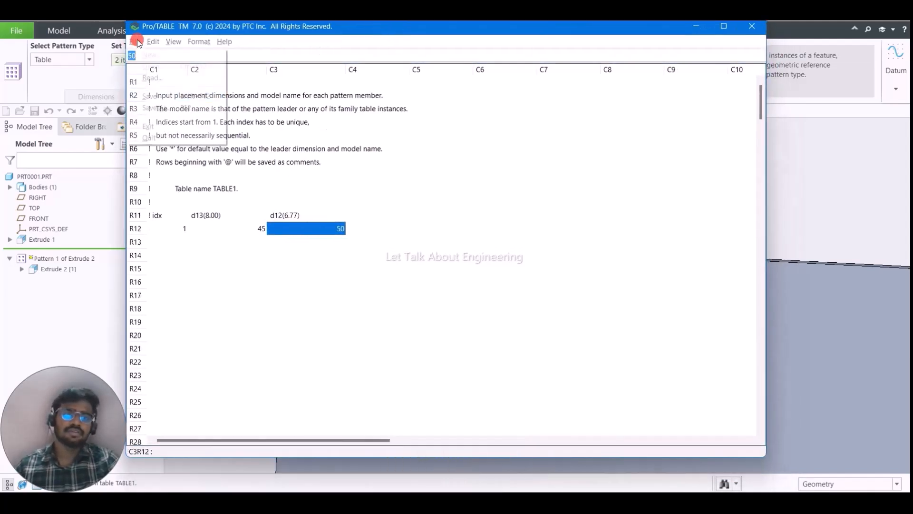
click(151, 126)
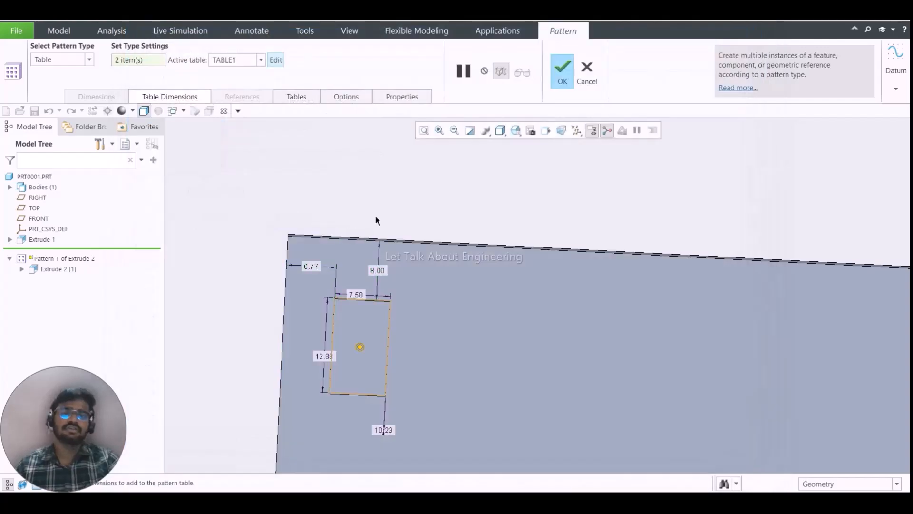
- Examine where the added table member is previewed relative to the plate's edges and the original block
scroll(409, 249, up, 3)
scroll(414, 259, down, 4)
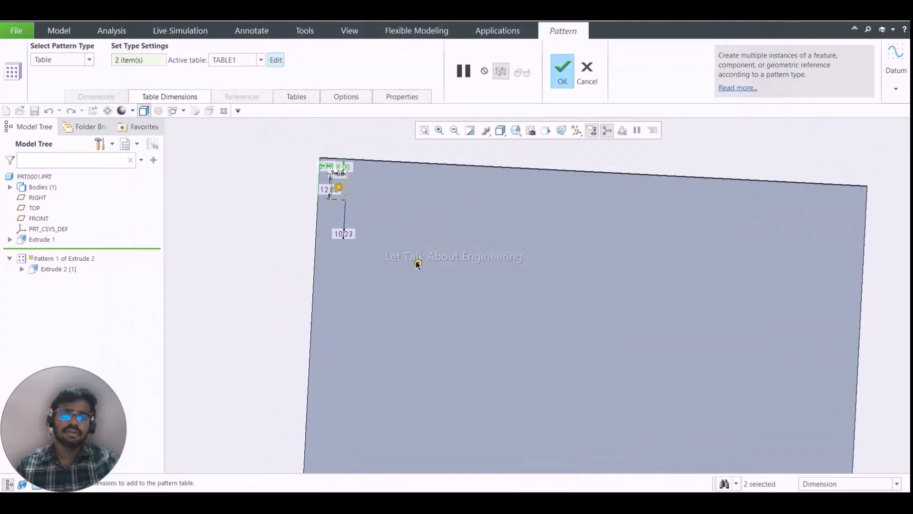
scroll(417, 260, up, 5)
scroll(421, 267, down, 4)
scroll(426, 277, up, 1)
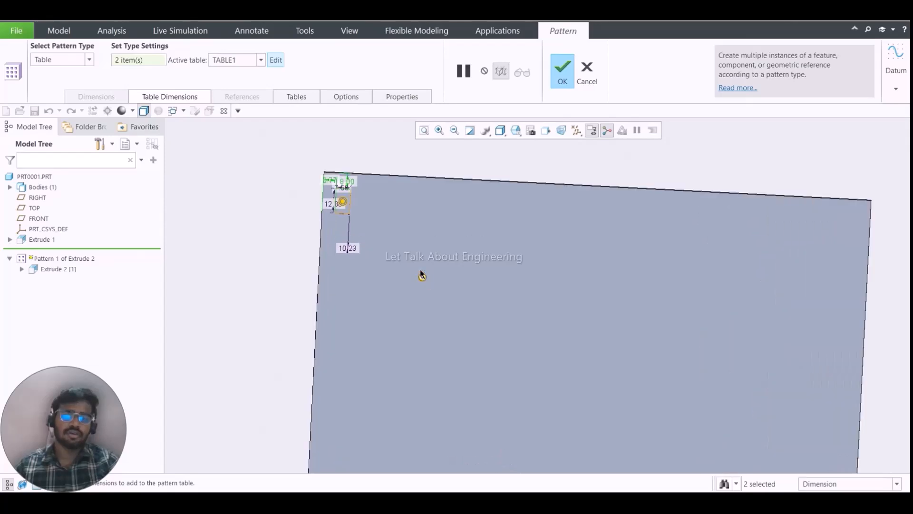
scroll(428, 280, down, 3)
scroll(395, 254, up, 2)
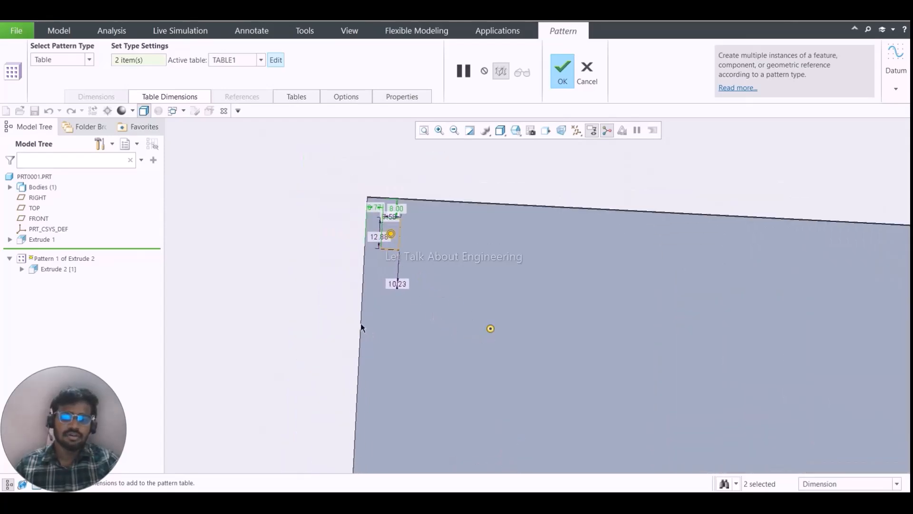
- Review the entries in TABLE1, close the table and complete the Table pattern of the block
click(281, 61)
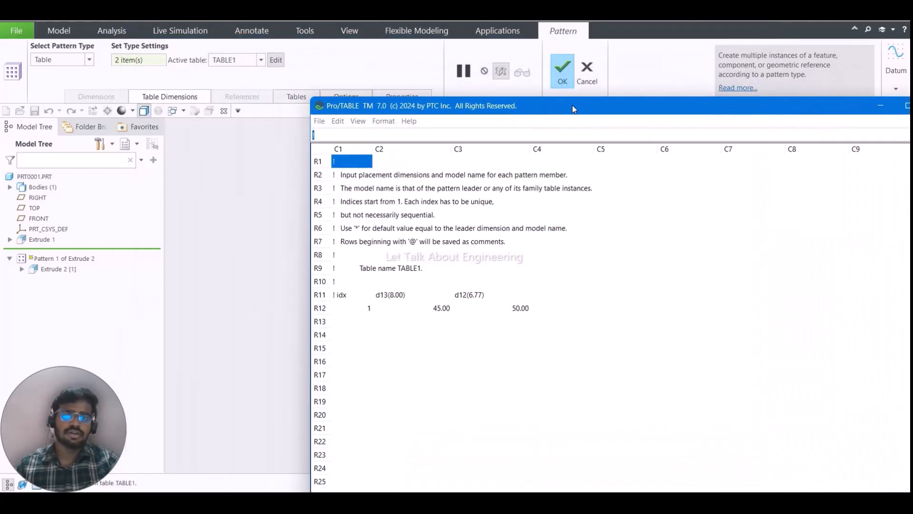
drag(573, 109, 746, 210)
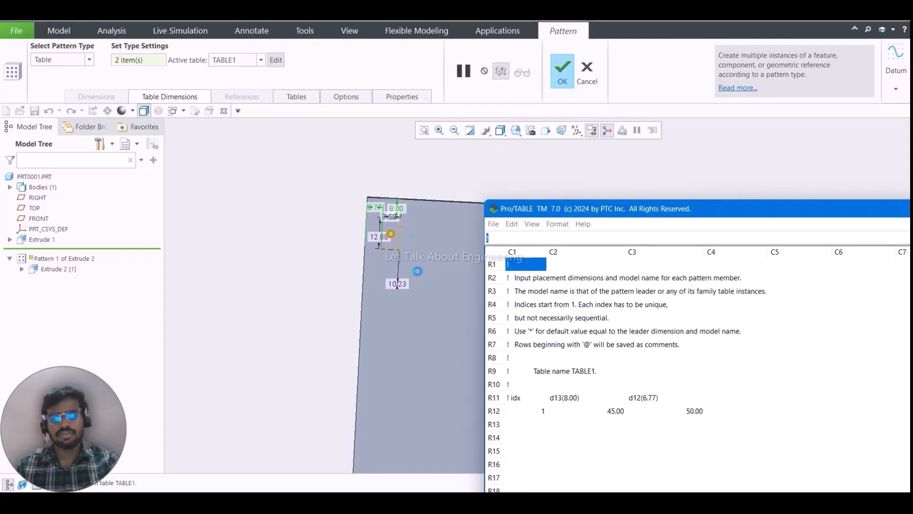
drag(699, 214, 286, 138)
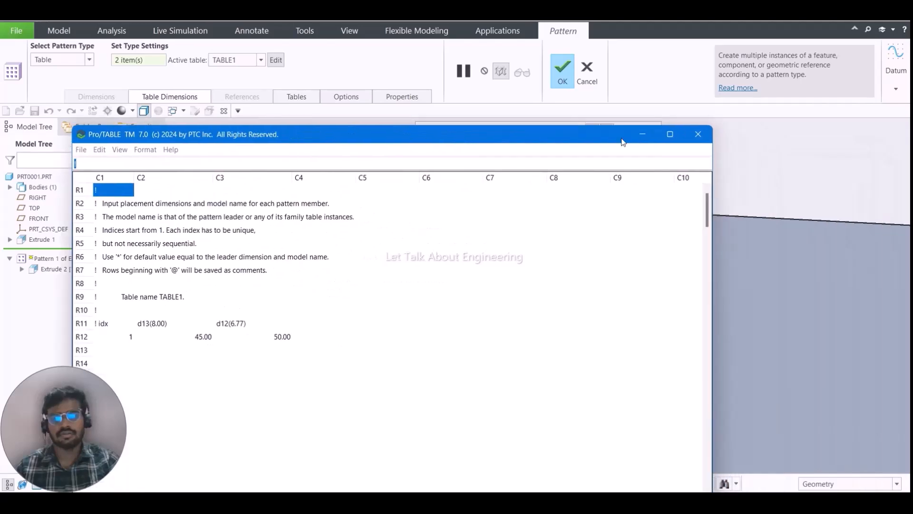
click(699, 134)
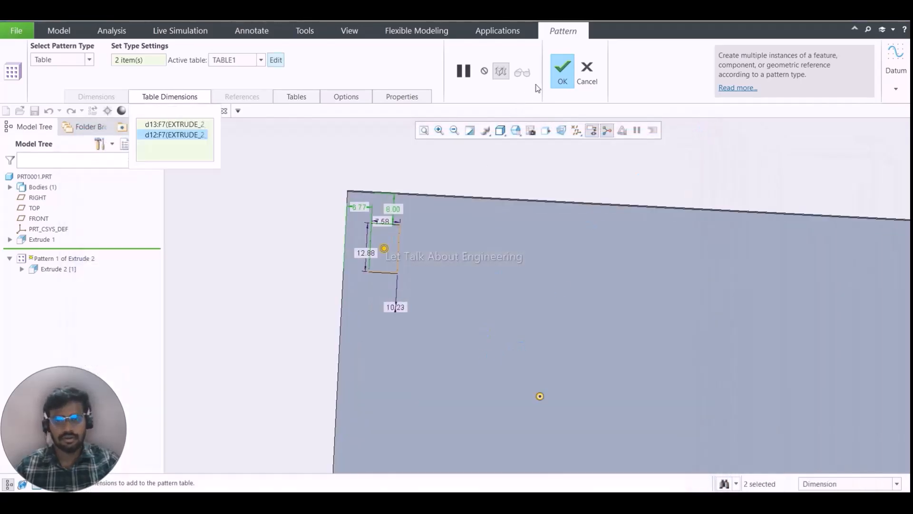
click(562, 71)
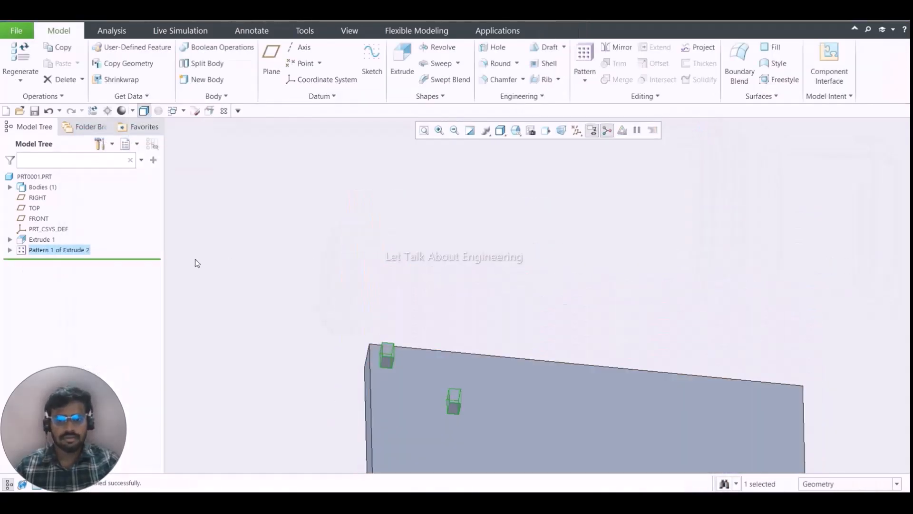
- Redefine the block pattern by changing its type from Table to Curve, confirming the change
right_click(58, 250)
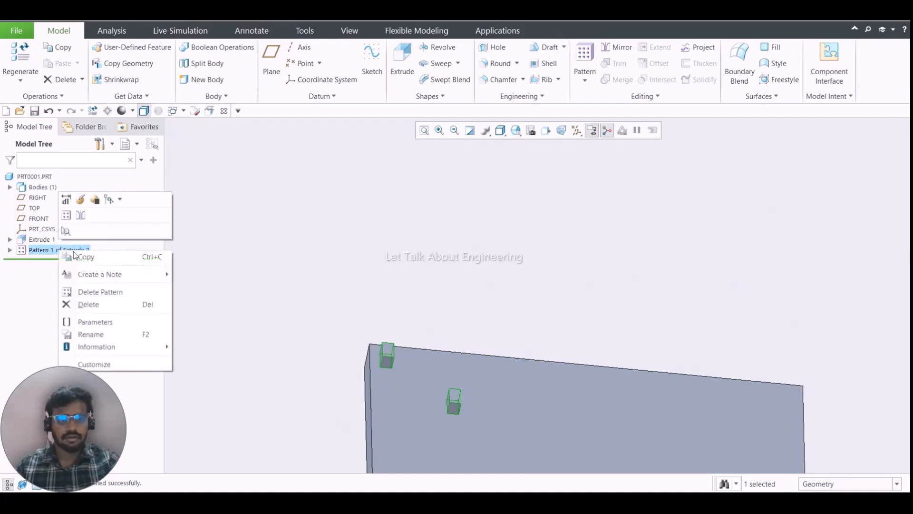
click(82, 200)
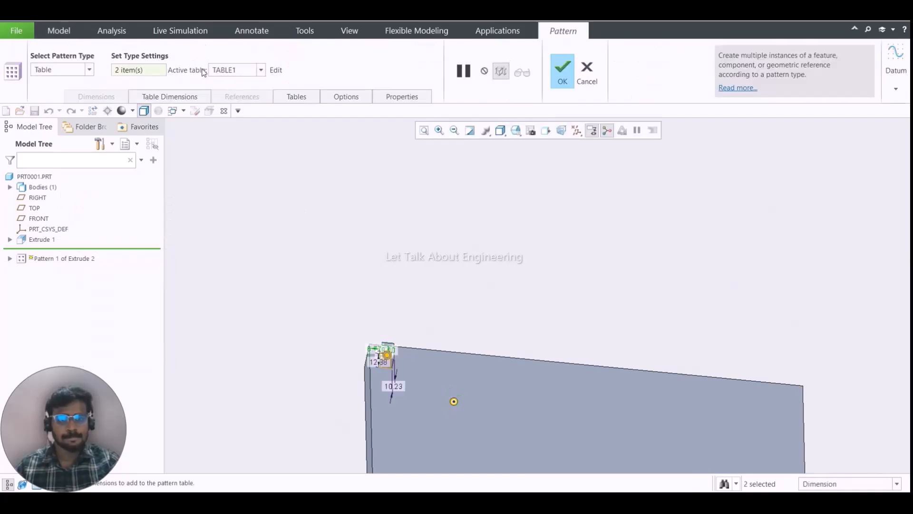
click(88, 70)
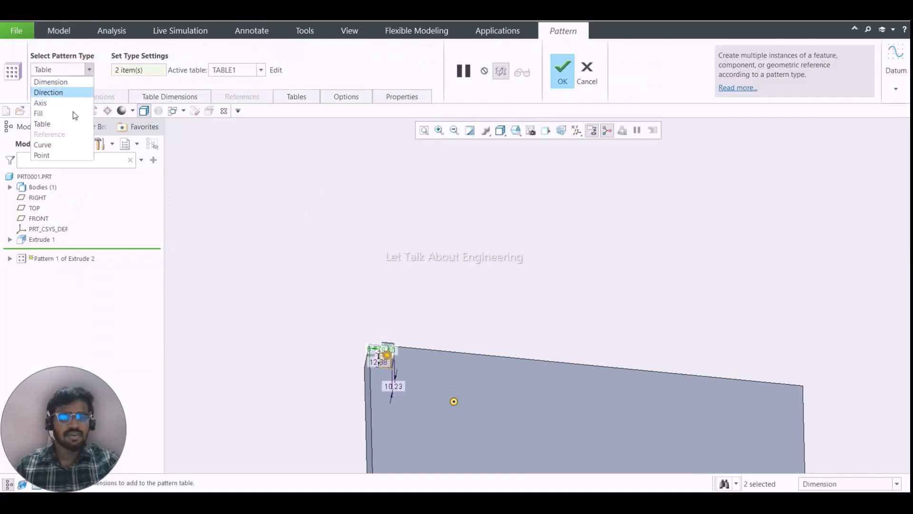
click(69, 150)
click(617, 279)
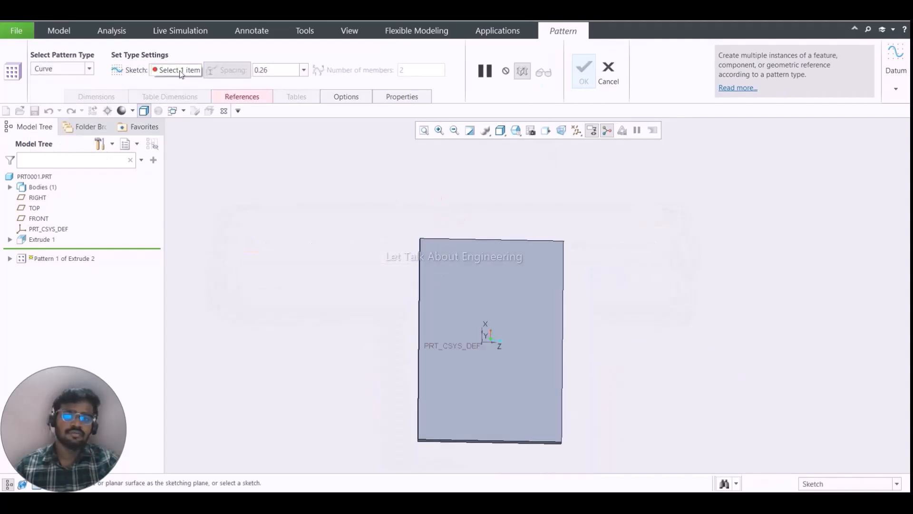
- Define the curve's internal sketch on the plate's large face, with the RIGHT datum plane as the Top orientation reference
click(221, 99)
click(342, 138)
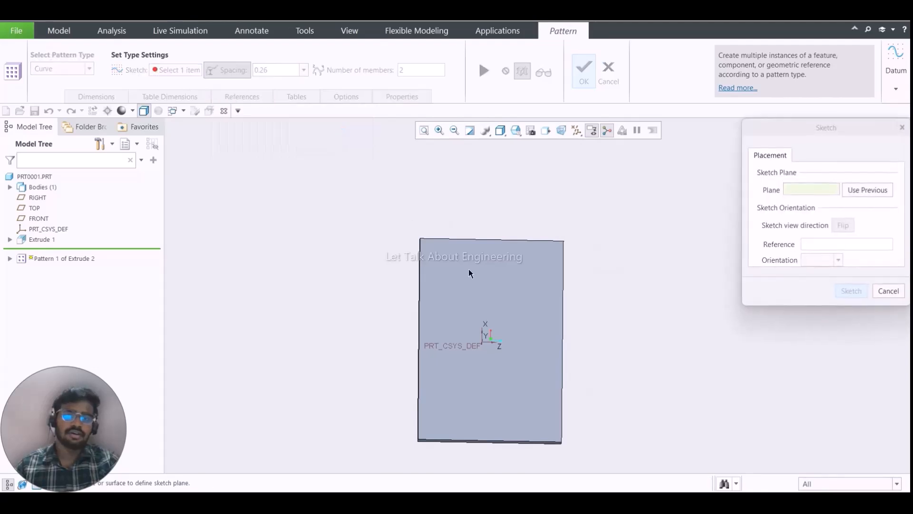
click(469, 269)
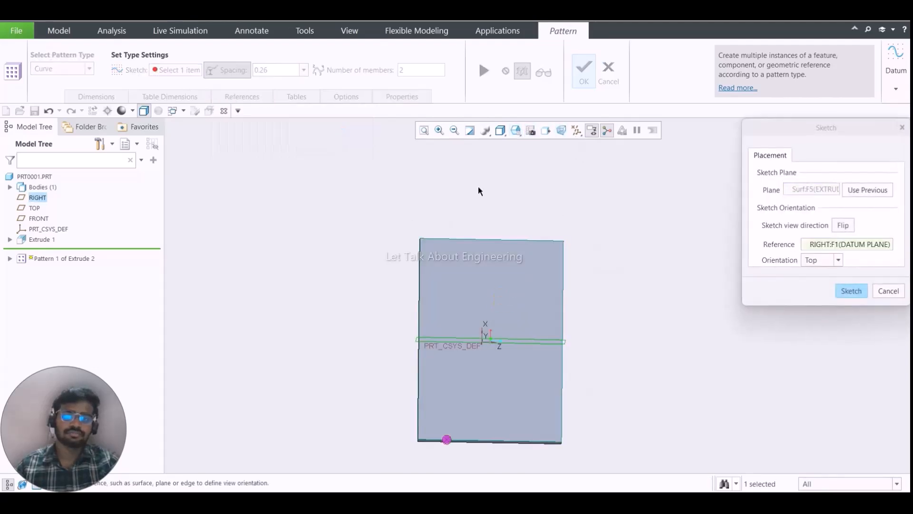
key(Return)
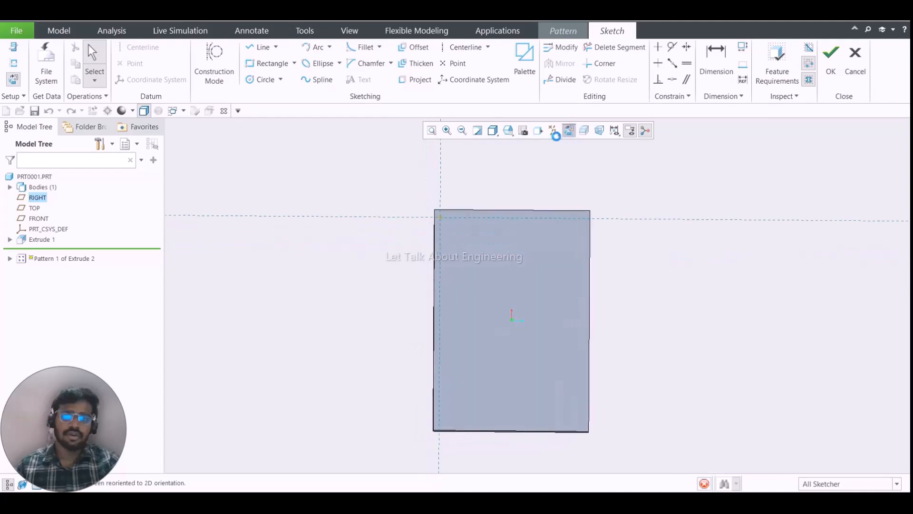
- Sketch a C-shaped spline about 373 high on the plate, ends about 238 and 229 from the vertical reference, and accept the sketch
click(315, 80)
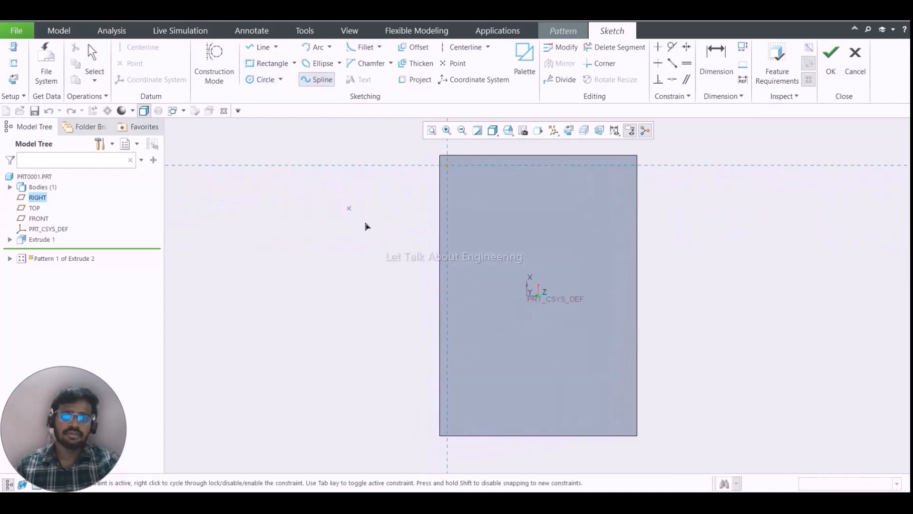
scroll(394, 219, down, 5)
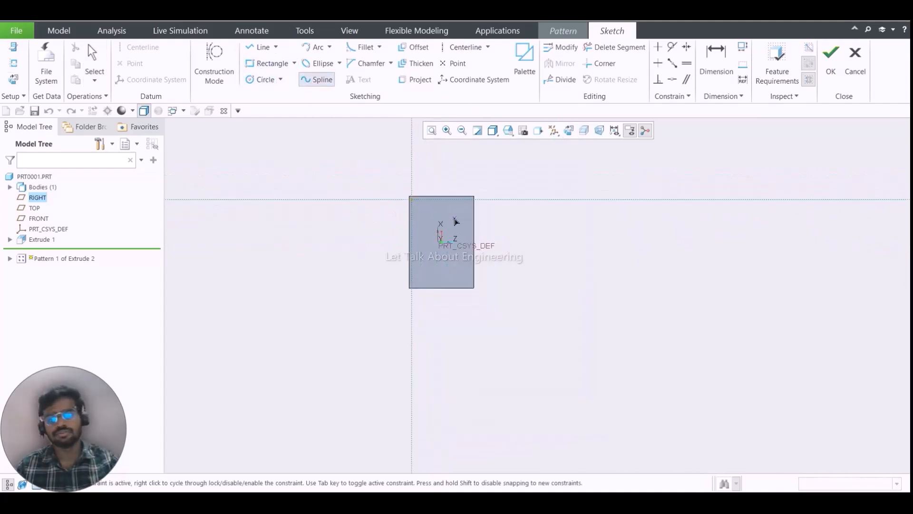
scroll(456, 221, up, 3)
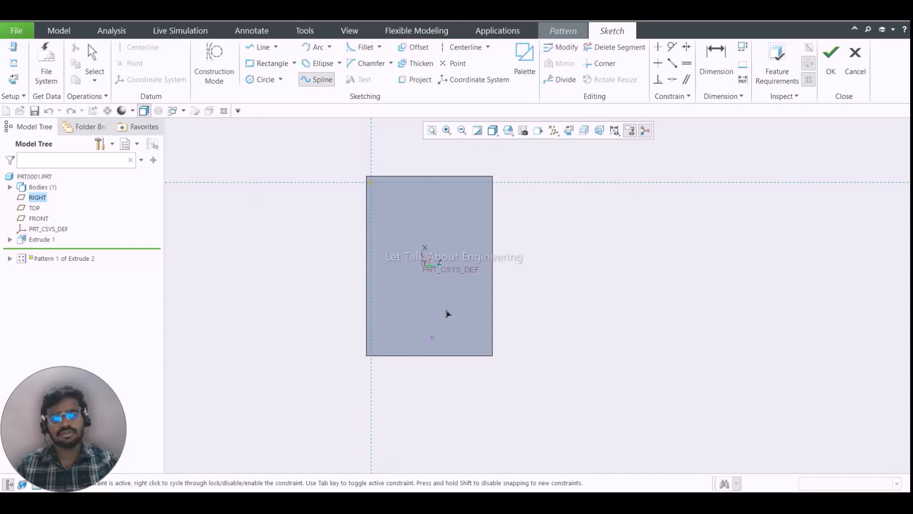
scroll(475, 193, up, 4)
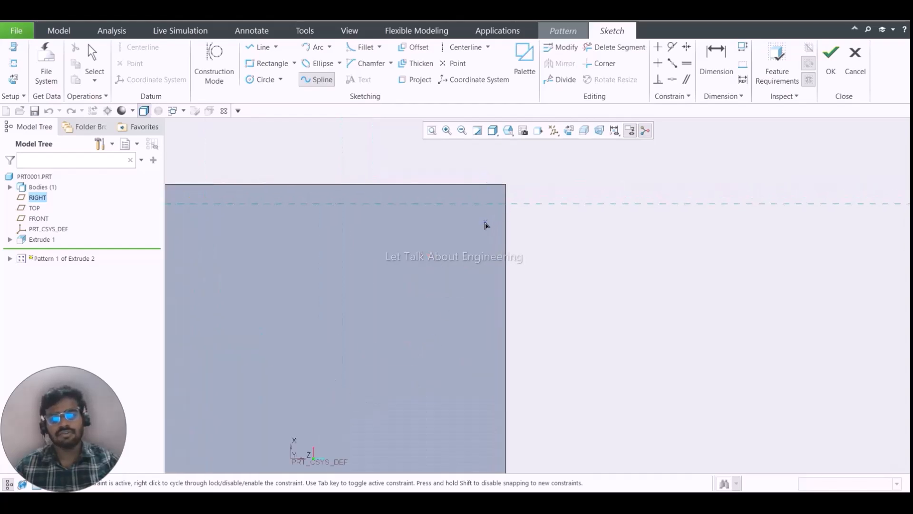
scroll(497, 220, down, 2)
scroll(485, 216, down, 4)
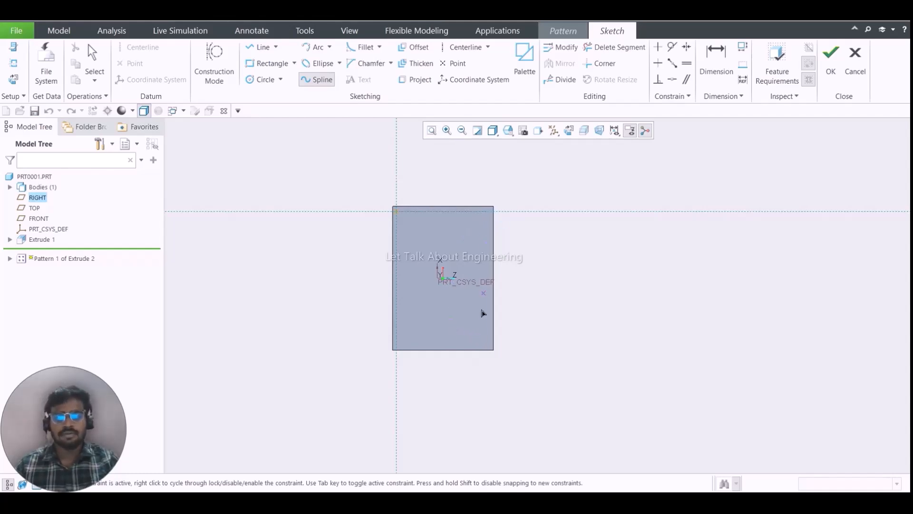
scroll(482, 316, up, 3)
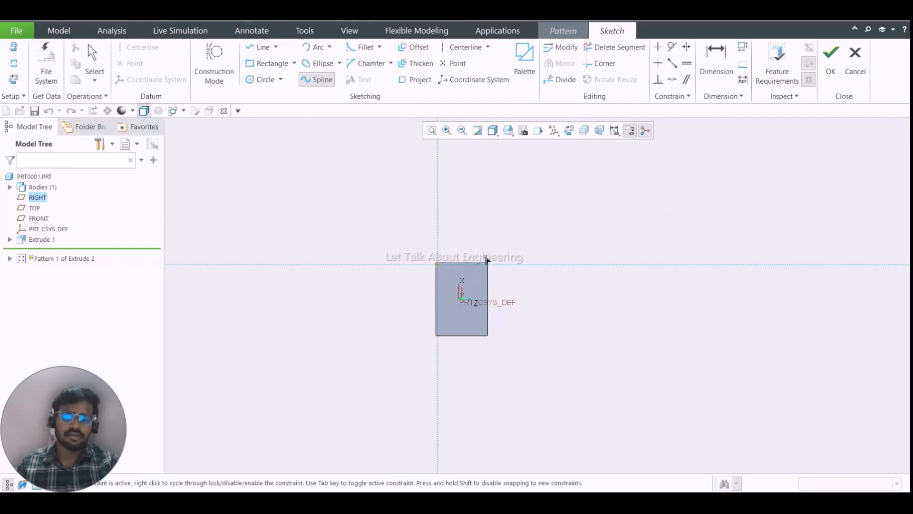
scroll(478, 266, down, 1)
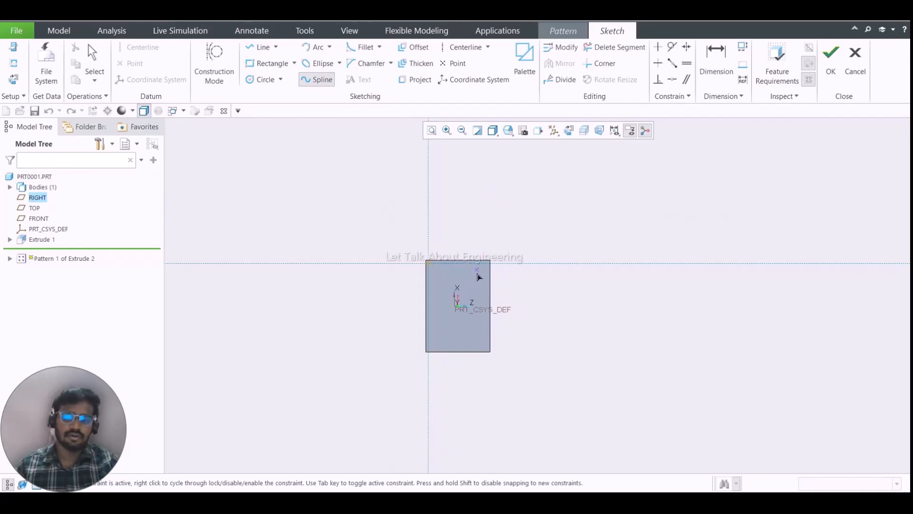
scroll(481, 285, down, 3)
scroll(482, 274, down, 5)
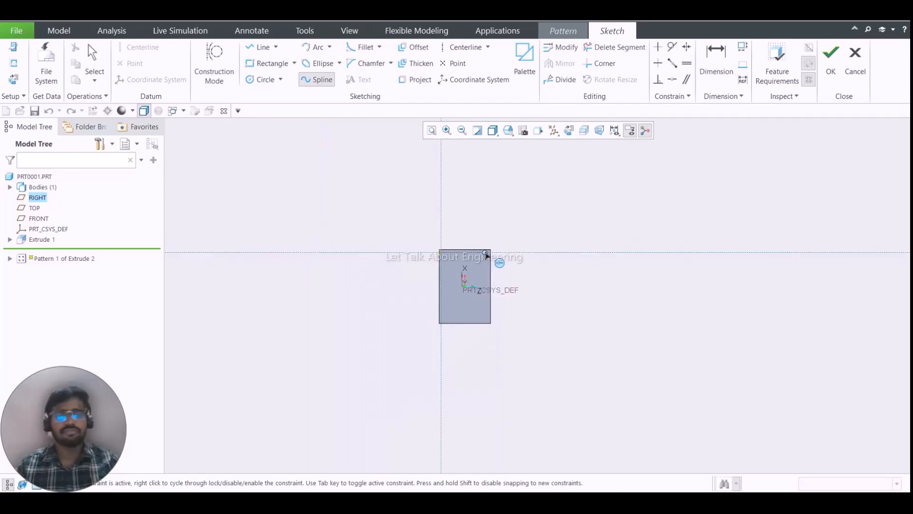
scroll(485, 276, up, 4)
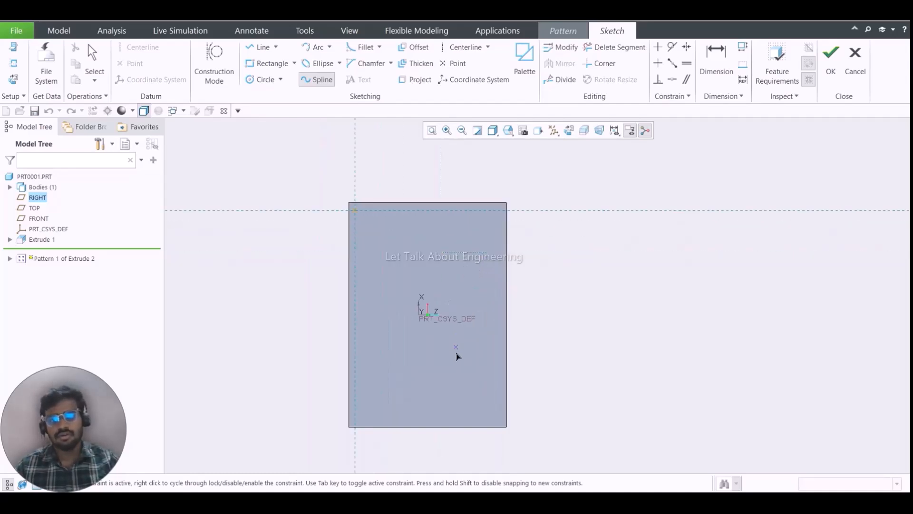
click(487, 418)
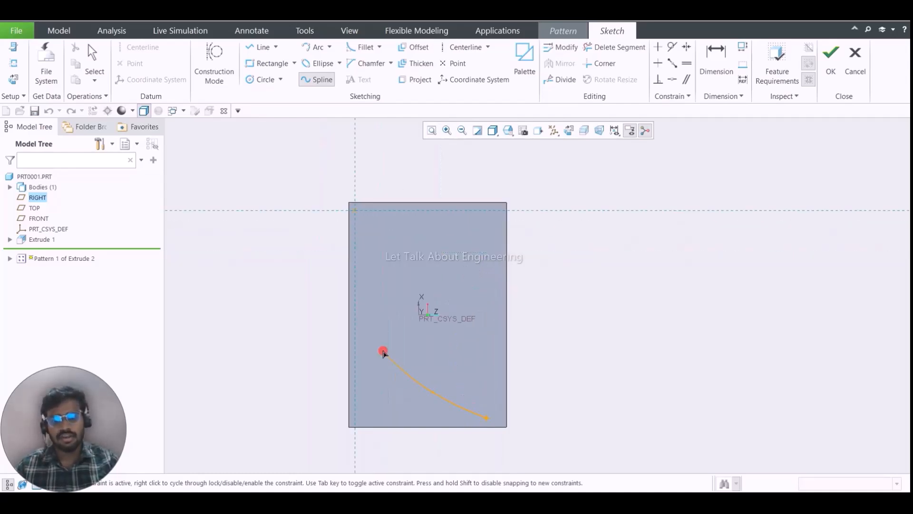
click(481, 209)
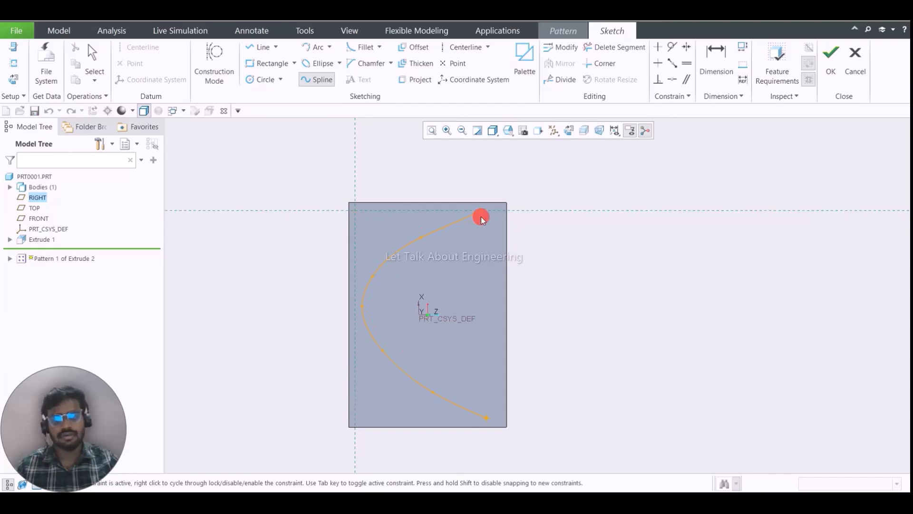
middle_click(550, 193)
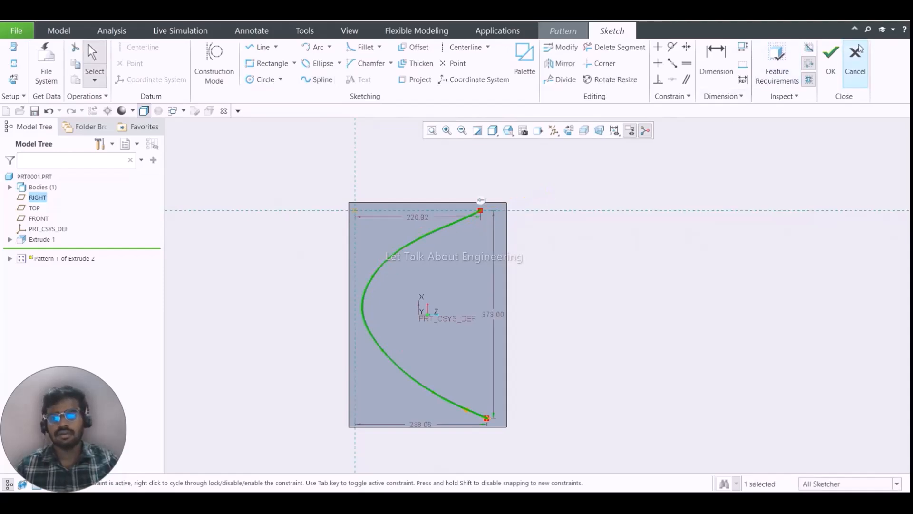
click(831, 62)
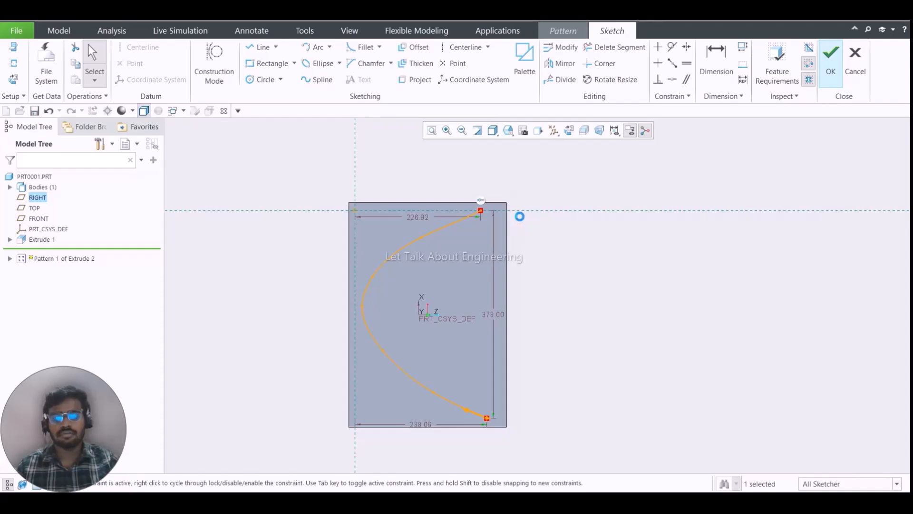
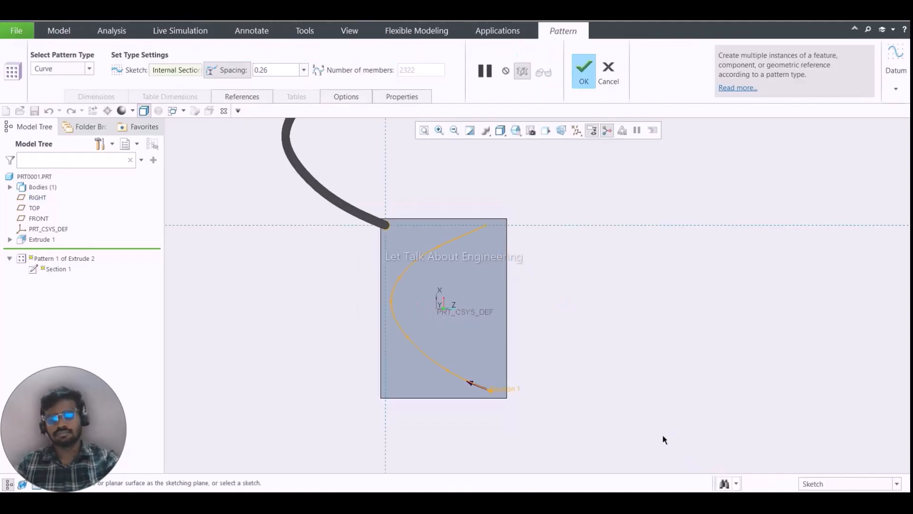
- Try member spacings of 15 and 20 for the Curve pattern along the spline
click(282, 70)
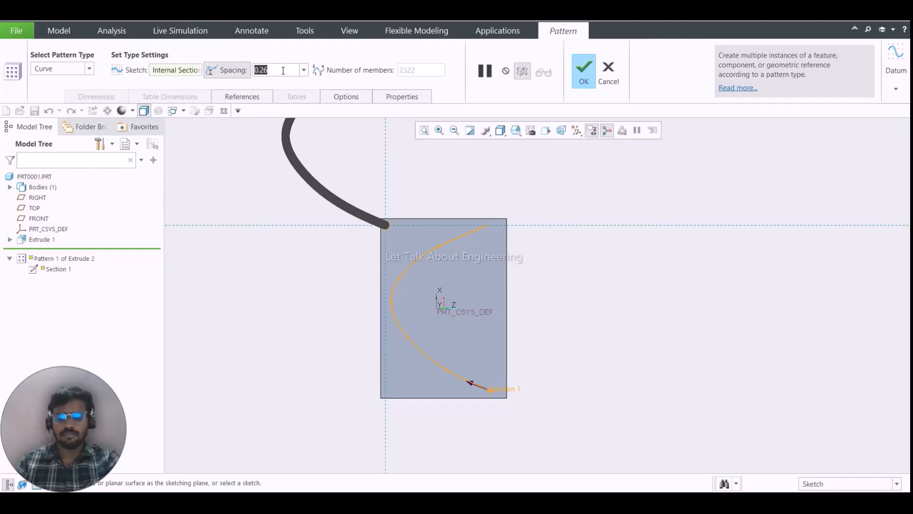
text(15)
key(Return)
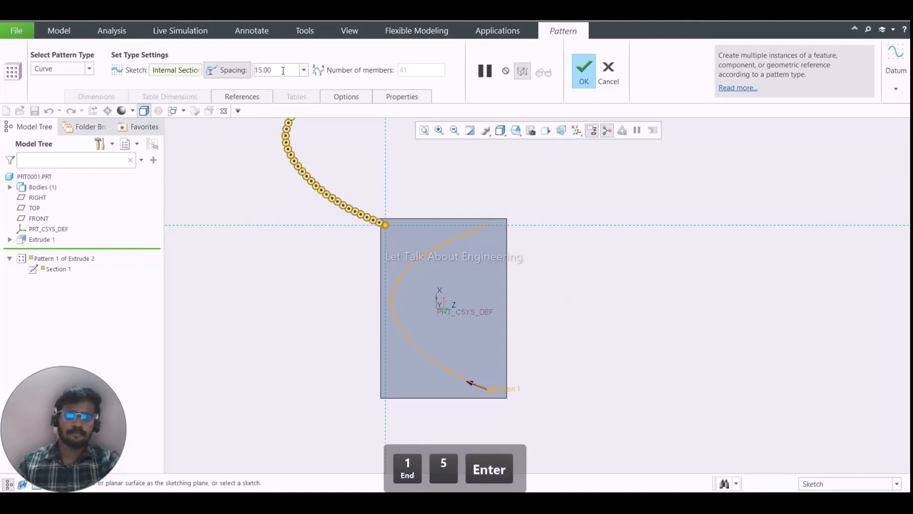
click(283, 71)
text(1)
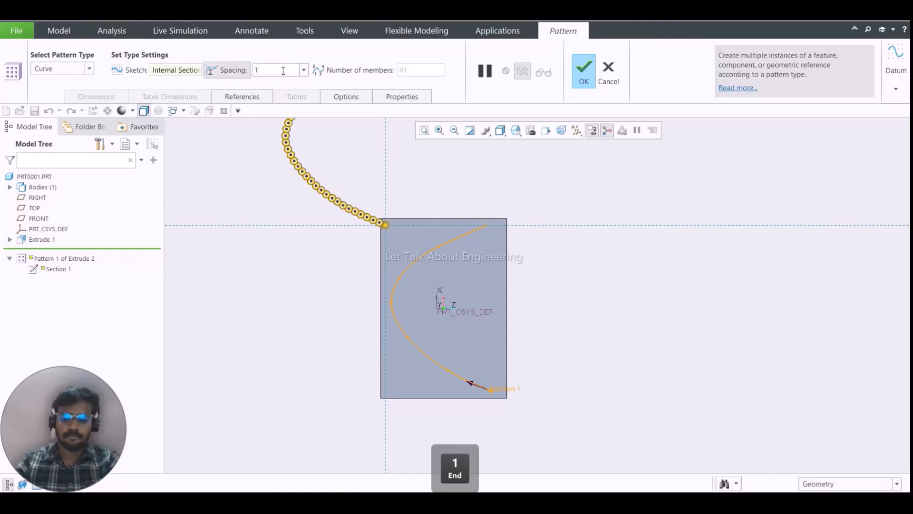
key(BackSpace)
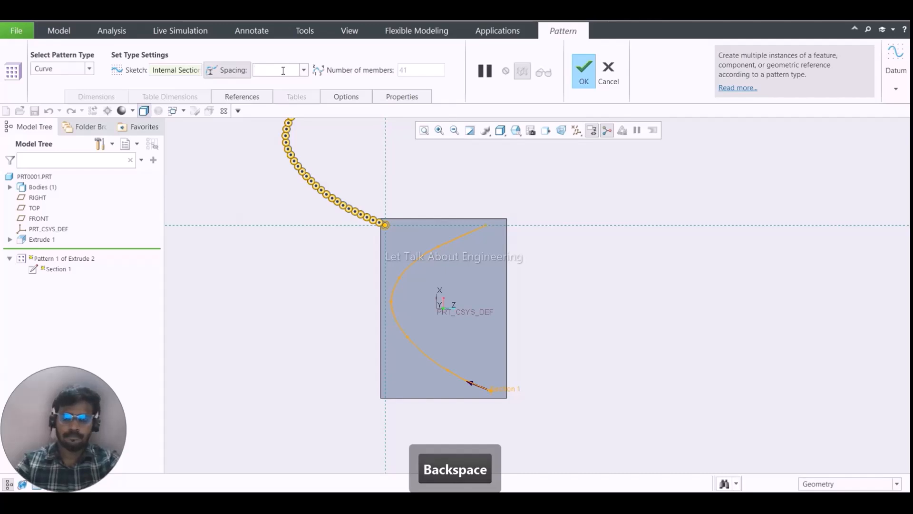
text(20)
key(Return)
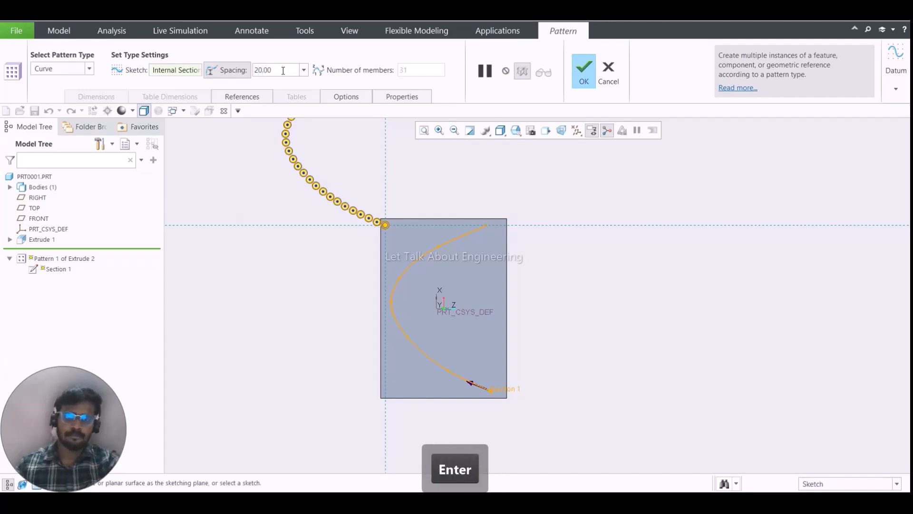
- Set the member spacing along the curve to 45 and complete the Curve pattern
scroll(391, 277, up, 6)
scroll(353, 190, down, 4)
middle_drag(354, 192, 515, 331)
scroll(462, 314, up, 4)
scroll(485, 330, down, 4)
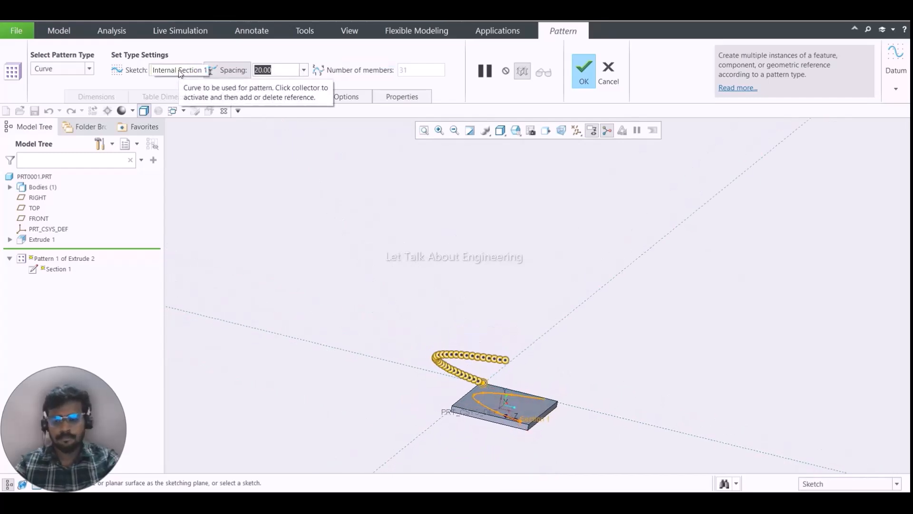
text(45)
key(Return)
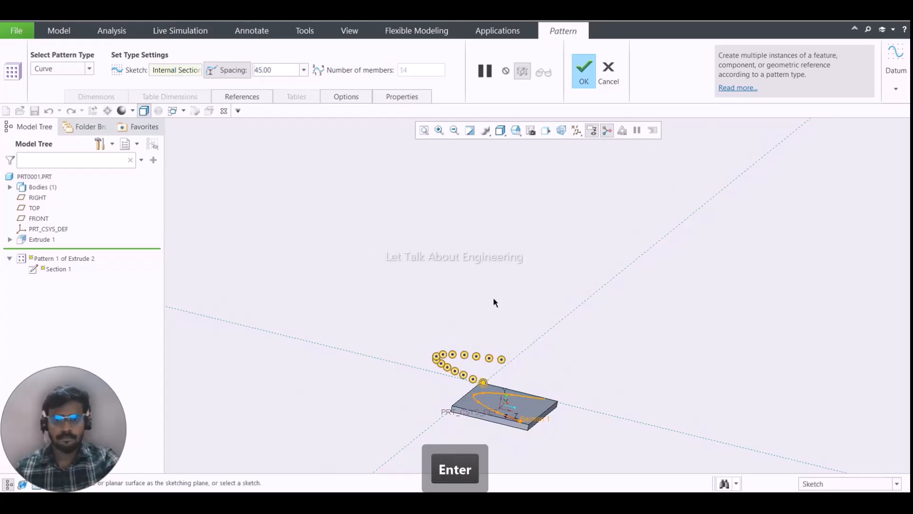
middle_click(495, 314)
middle_drag(497, 318, 455, 446)
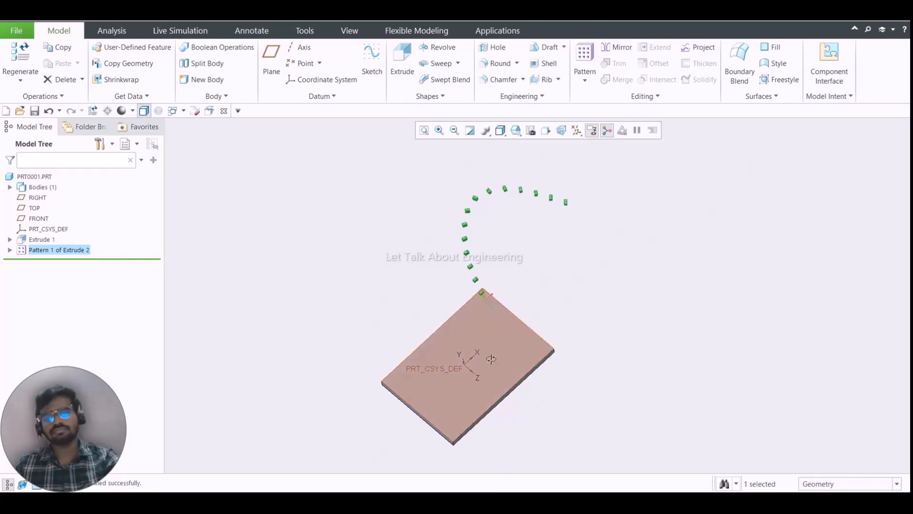
mouse_move(499, 293)
middle_down()
mouse_move(523, 381)
mouse_move(516, 347)
mouse_move(492, 378)
middle_up()
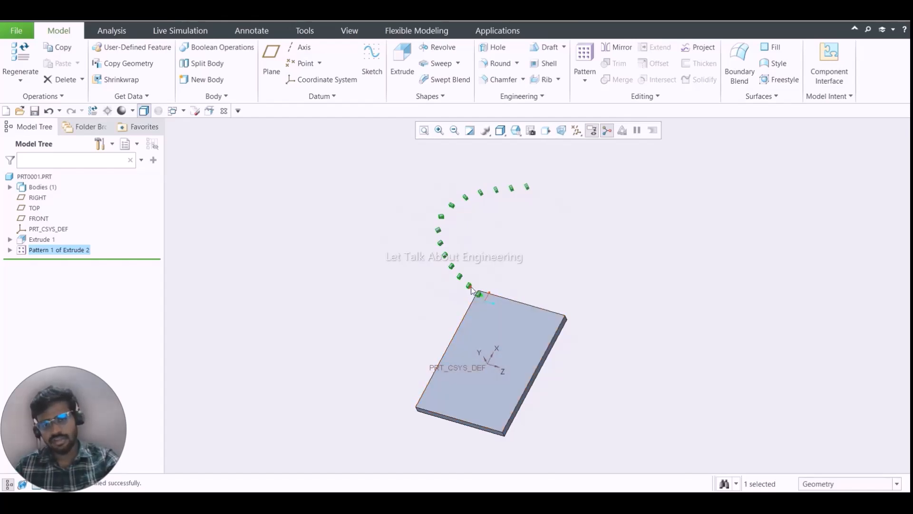
- Redefine the Curve pattern and delete the existing spline from its internal sketch, viewed square to the sketch plane
right_click(84, 250)
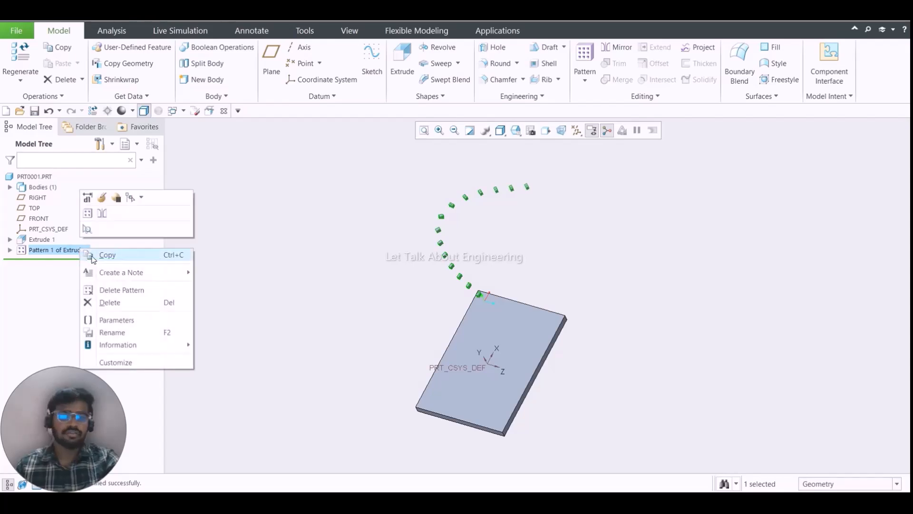
click(105, 203)
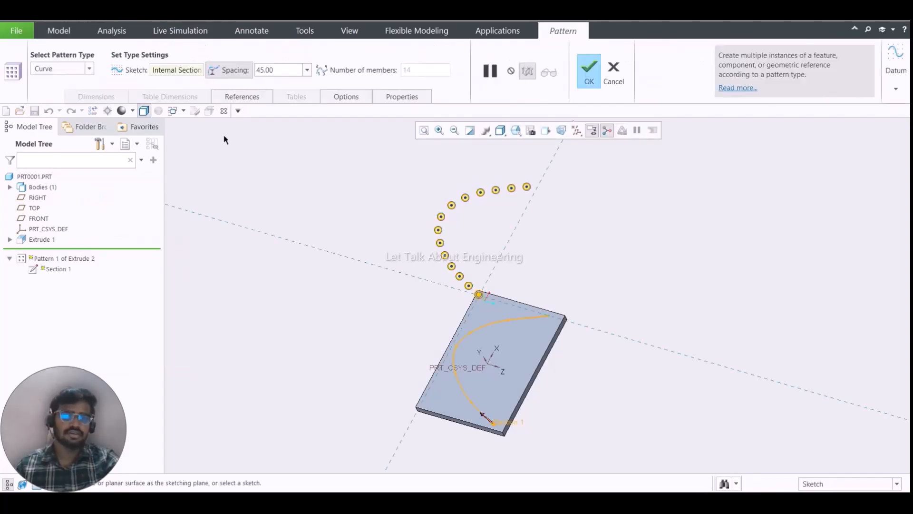
click(243, 96)
click(349, 140)
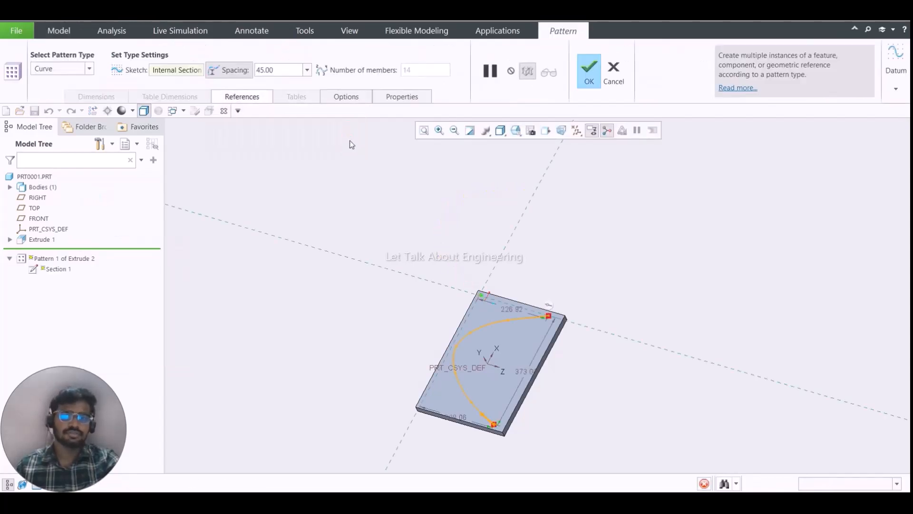
click(570, 132)
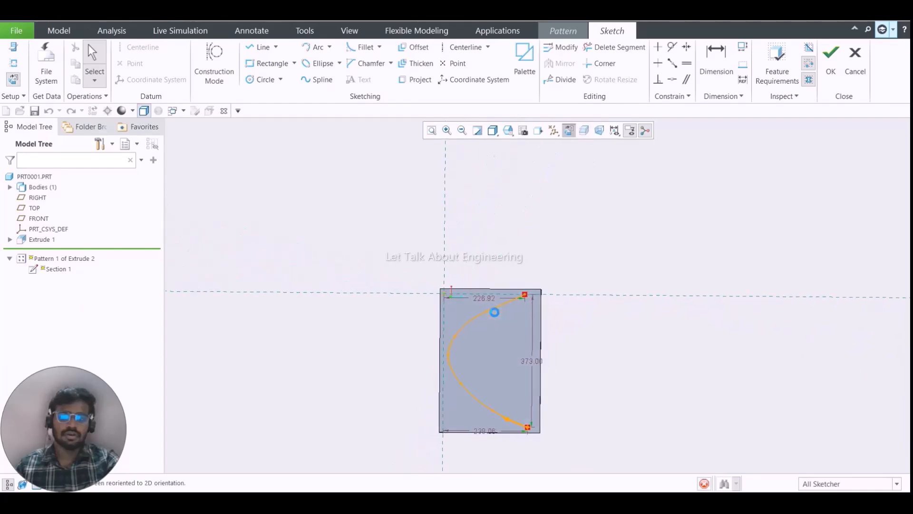
click(492, 307)
key(Delete)
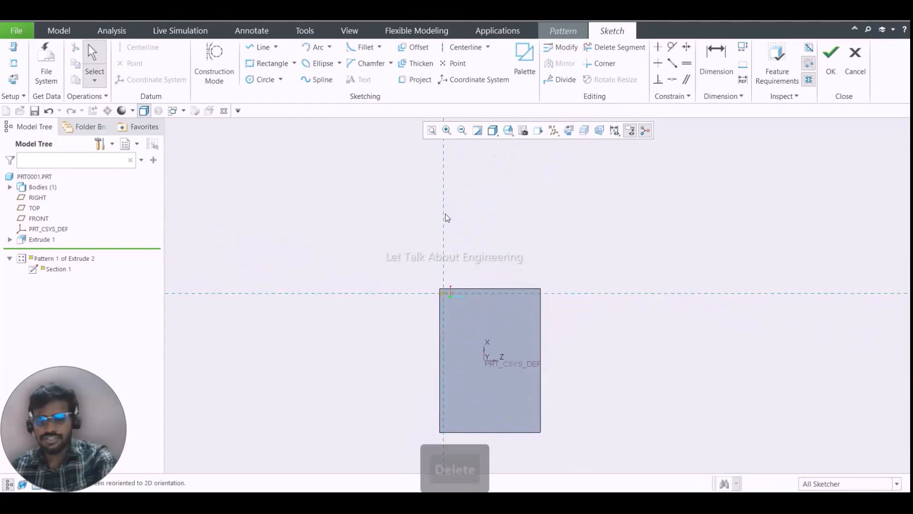
- Sketch a new C-shaped spline on the plate, starting on the horizontal reference and bulging to the vertical reference, and accept the sketch
click(317, 79)
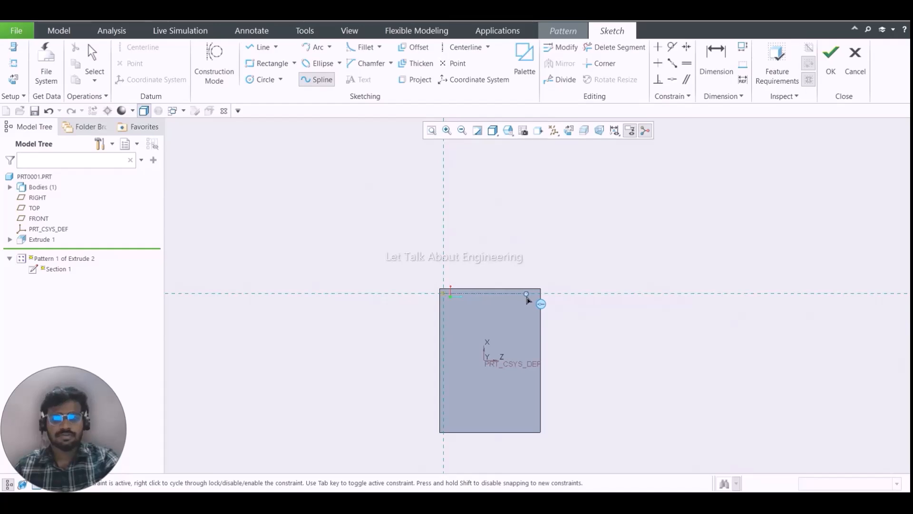
click(526, 294)
click(456, 336)
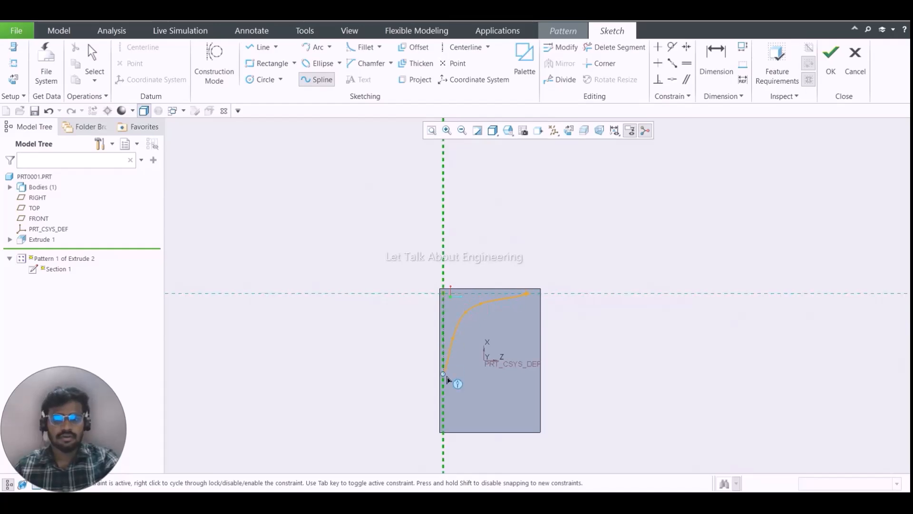
click(459, 408)
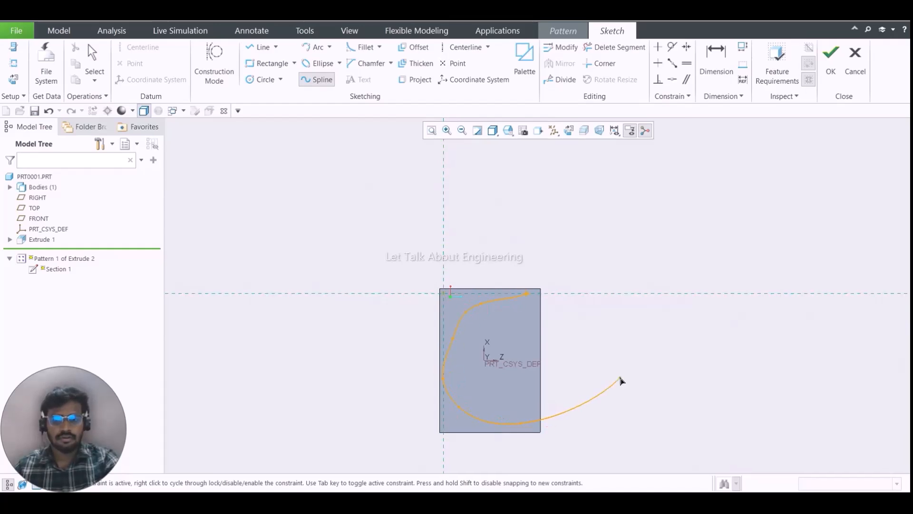
middle_click(607, 389)
click(838, 73)
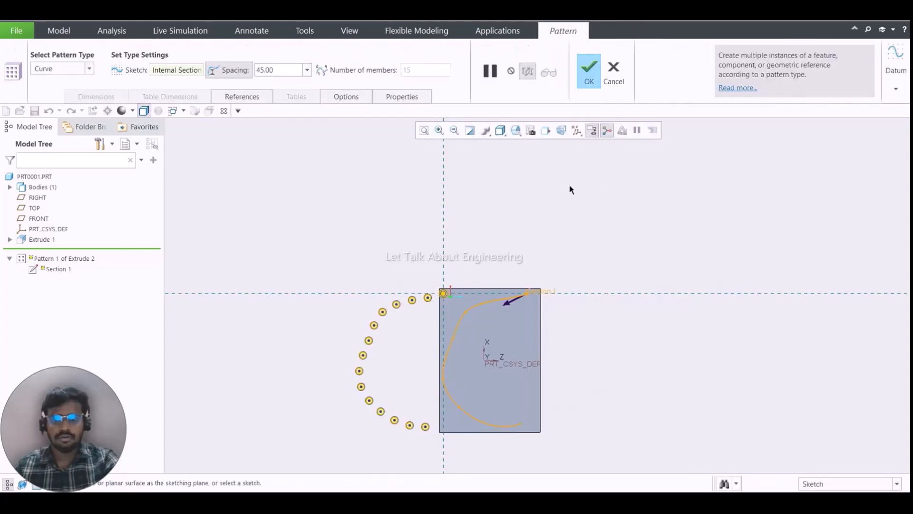
- Complete the Curve pattern with the redrawn spline and inspect the arrangement of the patterned blocks
middle_click(558, 206)
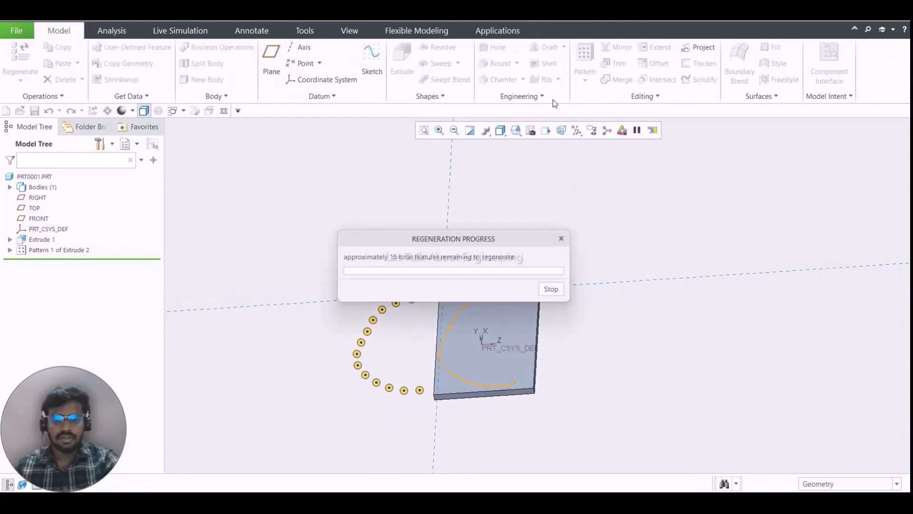
middle_drag(436, 308, 483, 369)
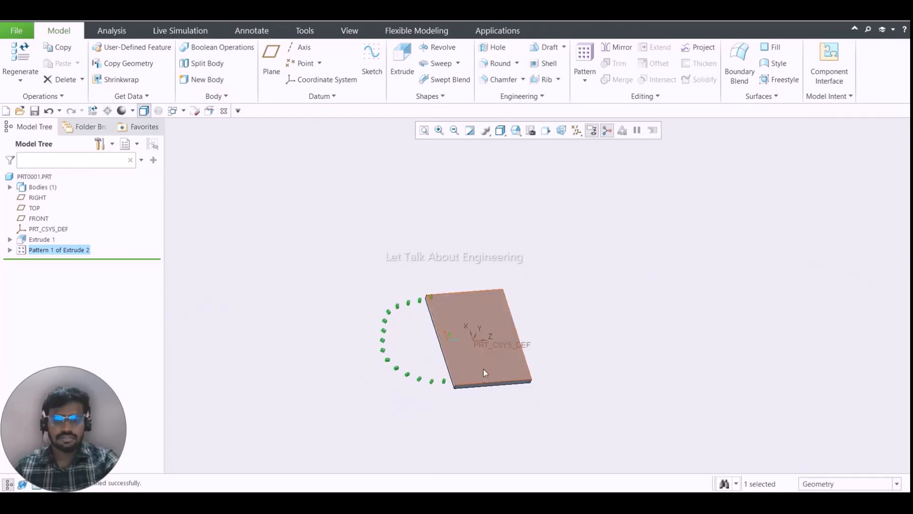
middle_drag(483, 323, 459, 272)
scroll(453, 266, down, 2)
scroll(452, 267, up, 4)
scroll(455, 302, down, 3)
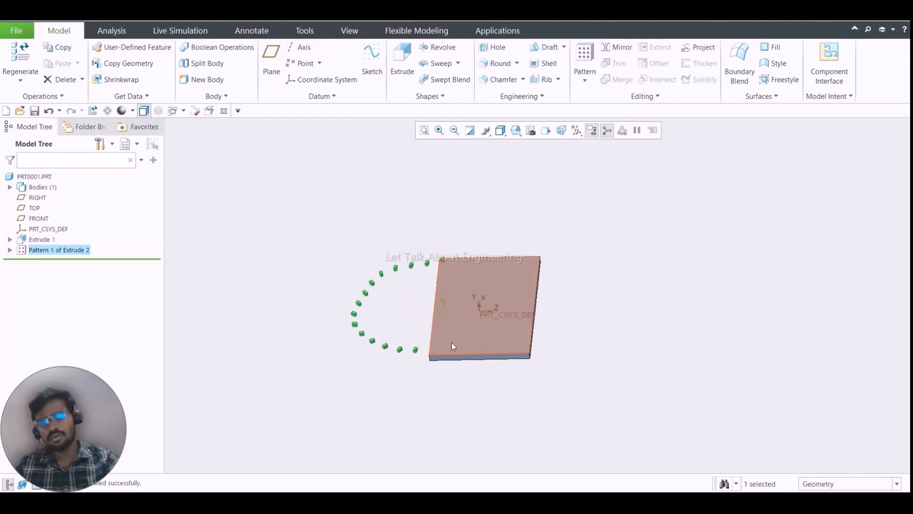
click(442, 200)
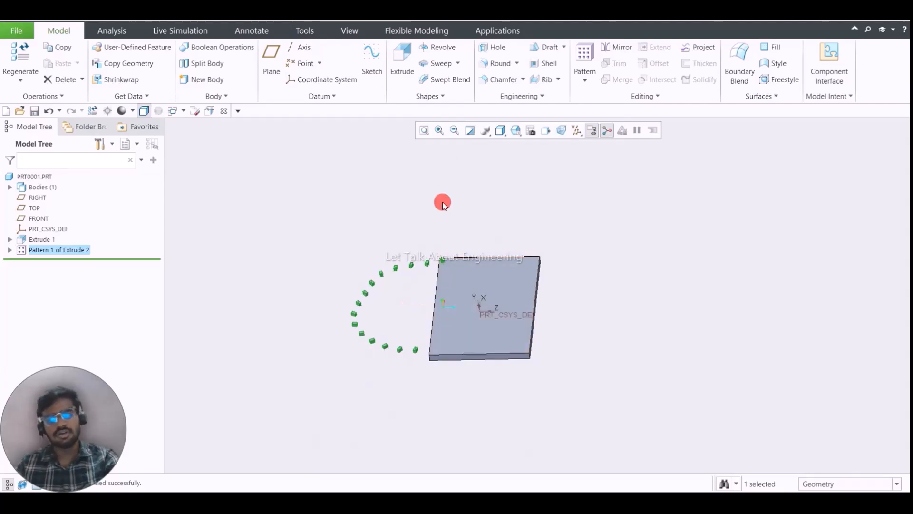
- Redefine the block pattern by changing its type from Curve to Point, confirming the change
click(61, 249)
right_click(93, 251)
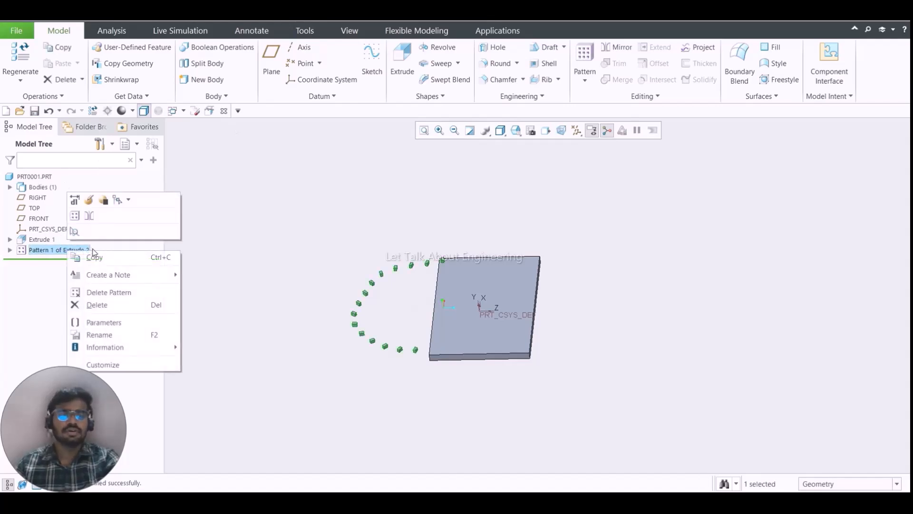
click(88, 200)
click(81, 72)
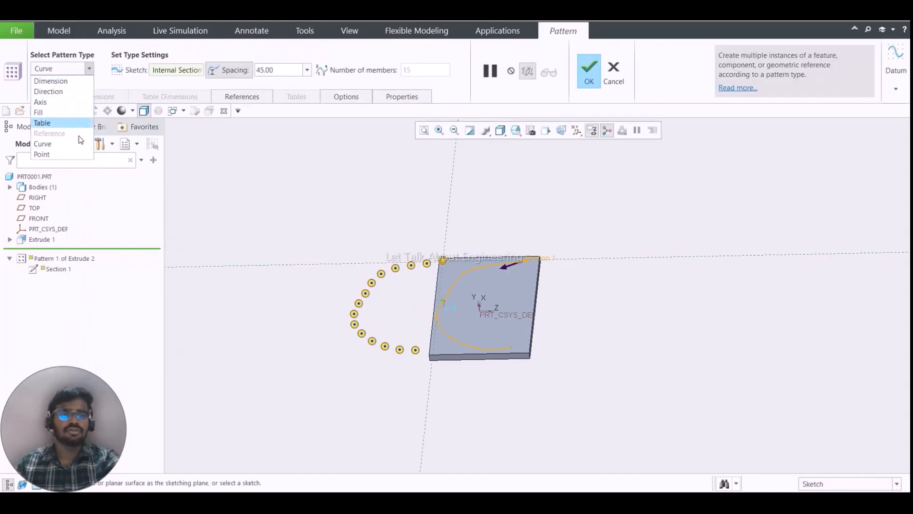
click(80, 153)
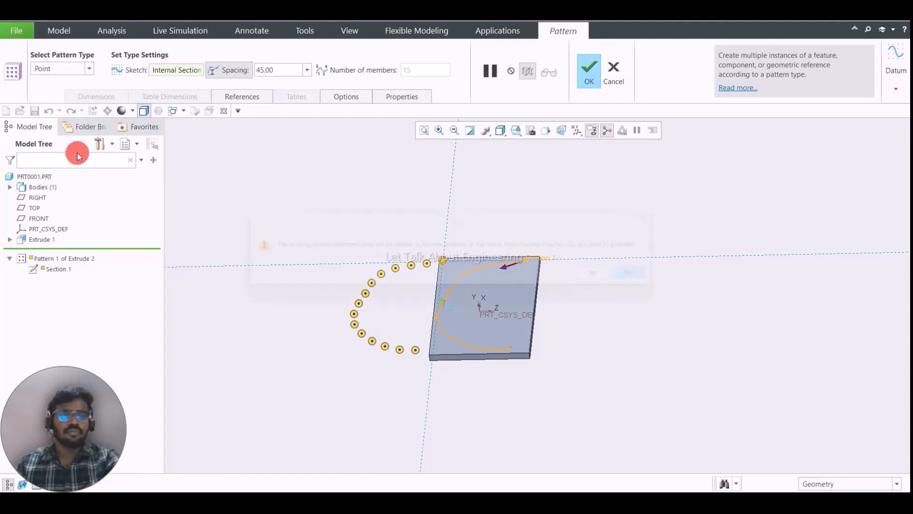
click(618, 285)
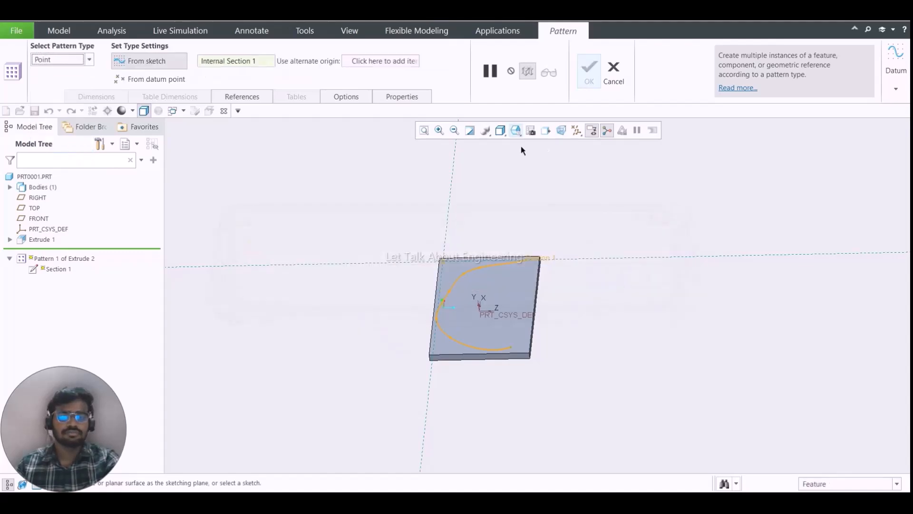
- Switch the Point pattern's location source from the internal sketch to a datum point
click(243, 96)
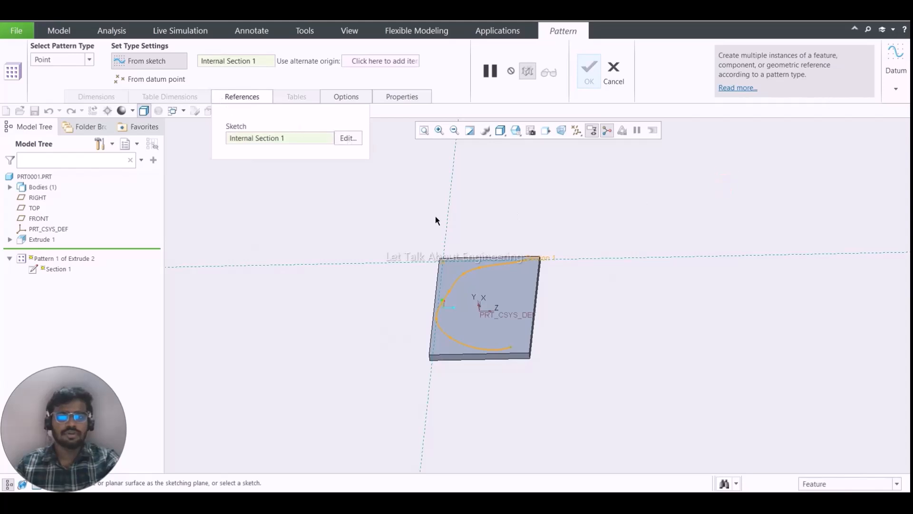
scroll(431, 222, down, 2)
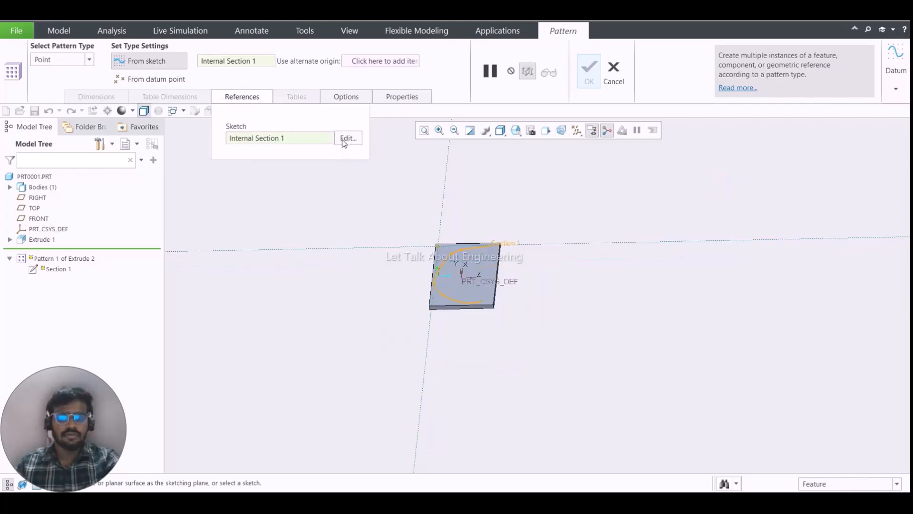
click(152, 79)
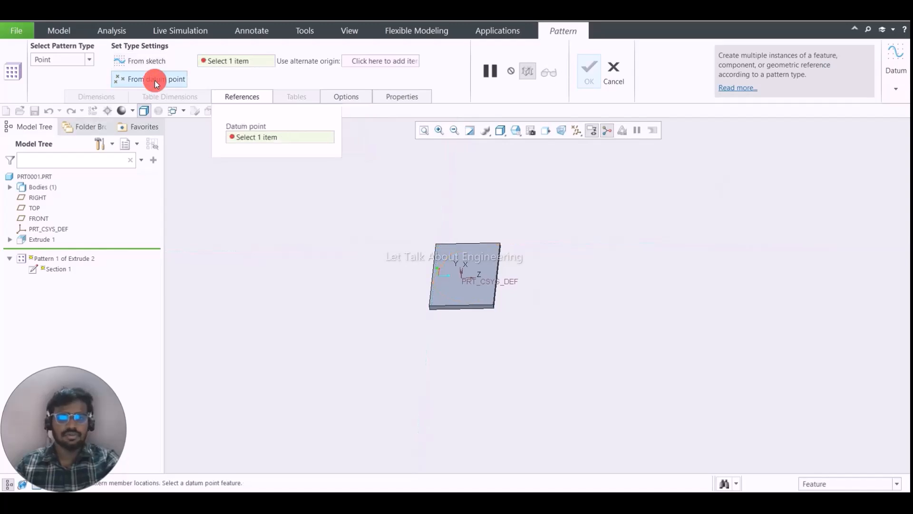
scroll(462, 277, up, 5)
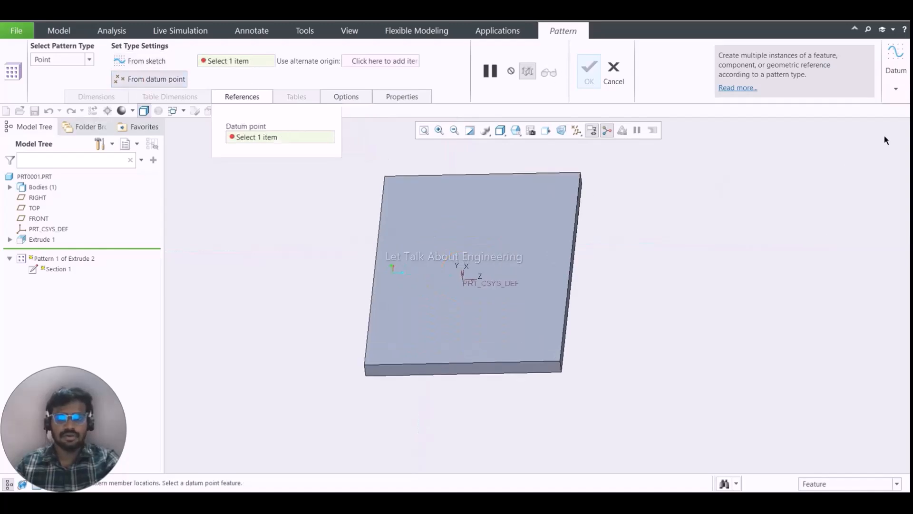
- Create a datum point on the plate's large face, offset about 178 from a long edge and about 93 from a short side surface
click(897, 92)
click(882, 128)
click(453, 218)
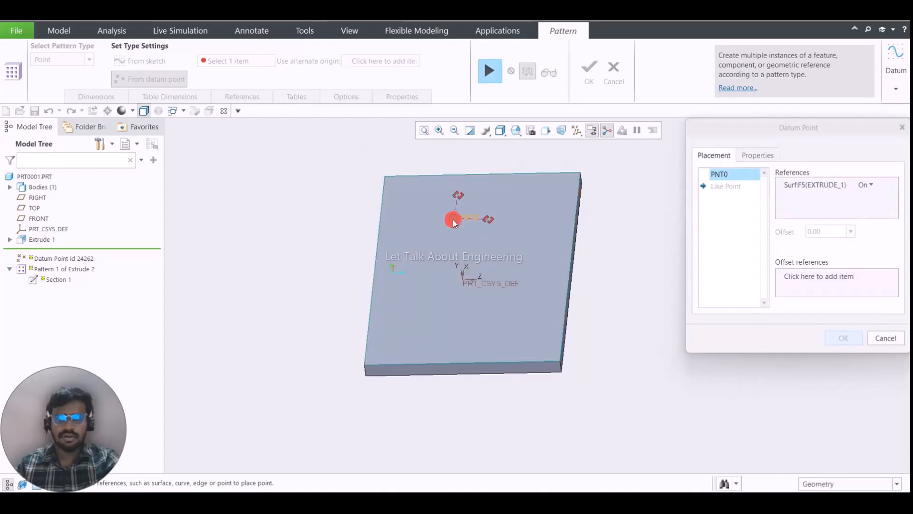
drag(586, 250, 575, 216)
drag(489, 221, 459, 175)
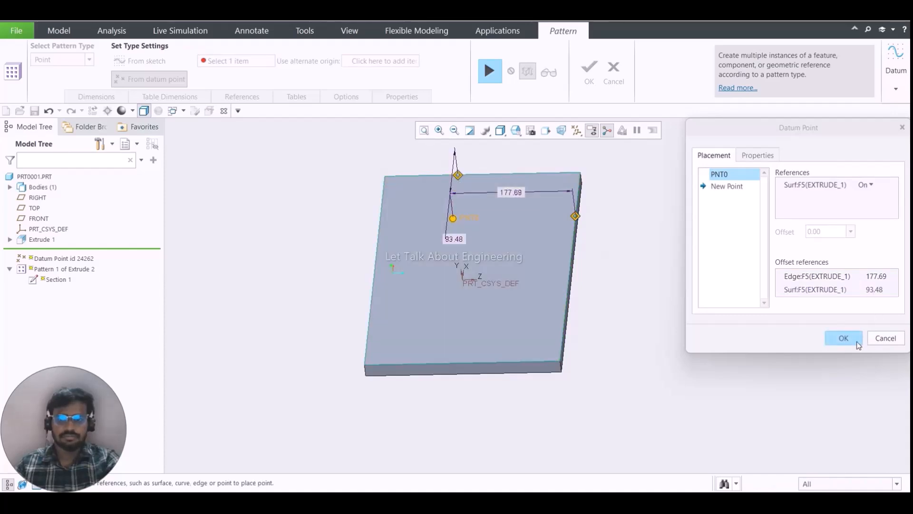
middle_click(508, 210)
key(ctrl+d)
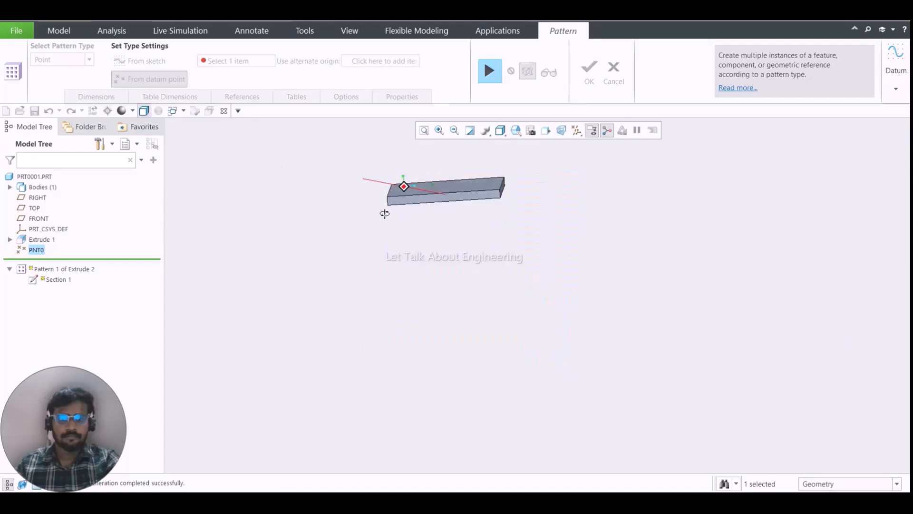
- Resume the pattern definition with the new datum point as its reference and complete the Point pattern
click(491, 78)
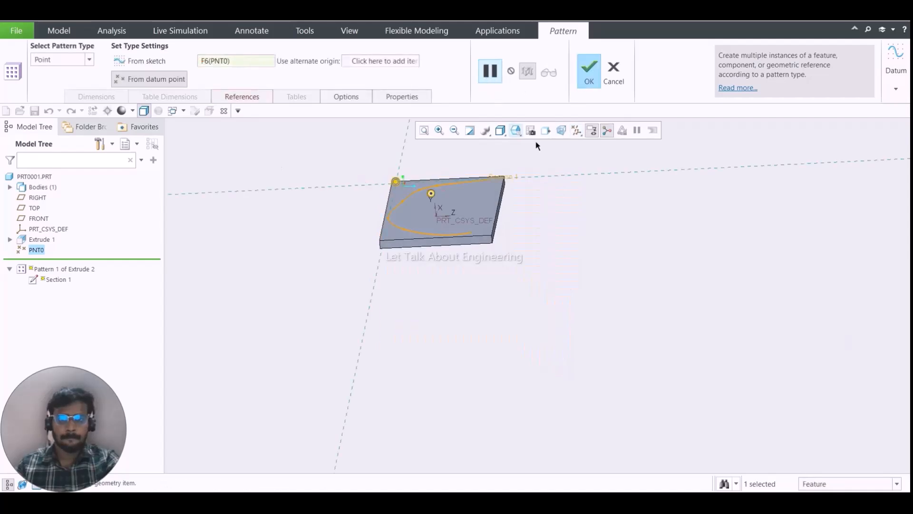
scroll(445, 178, up, 5)
middle_click(396, 145)
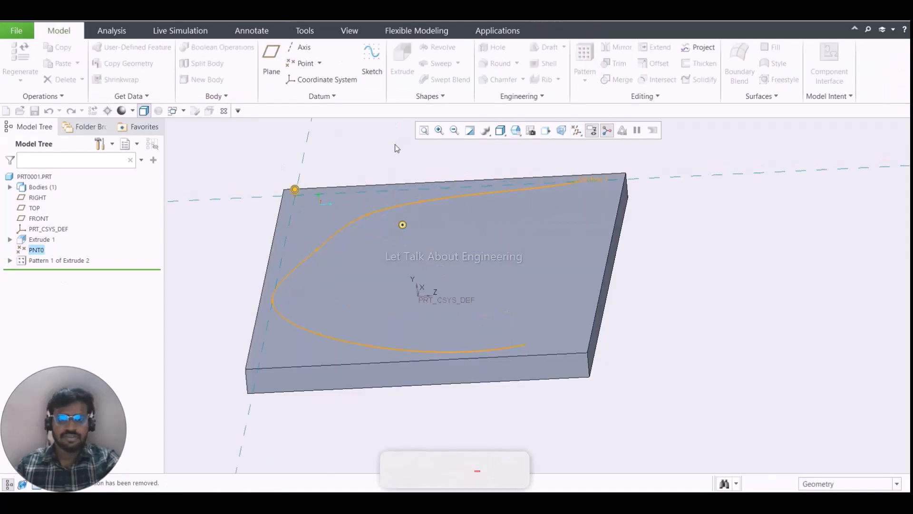
- Examine the completed Point pattern of the block on the plate from several angles
middle_drag(401, 173, 403, 160)
click(382, 200)
scroll(384, 204, down, 1)
middle_drag(384, 203, 385, 214)
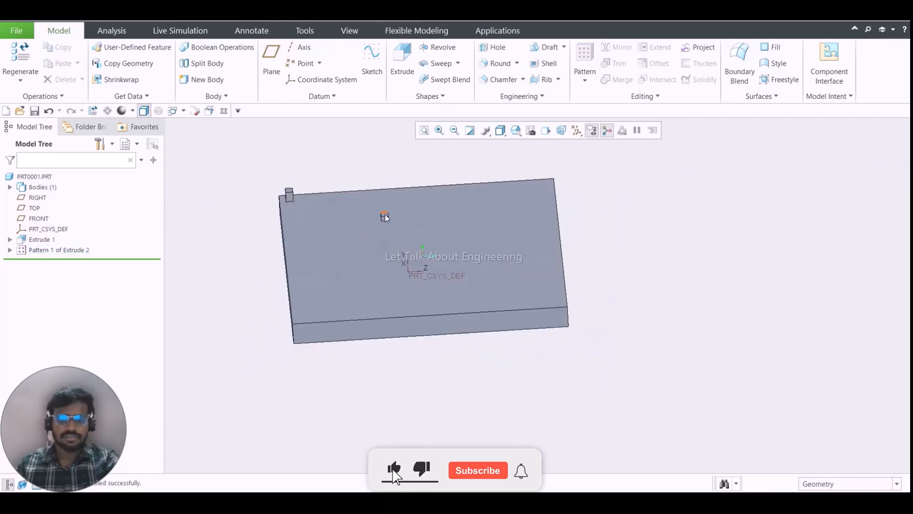
scroll(382, 221, up, 5)
scroll(396, 203, down, 6)
click(380, 171)
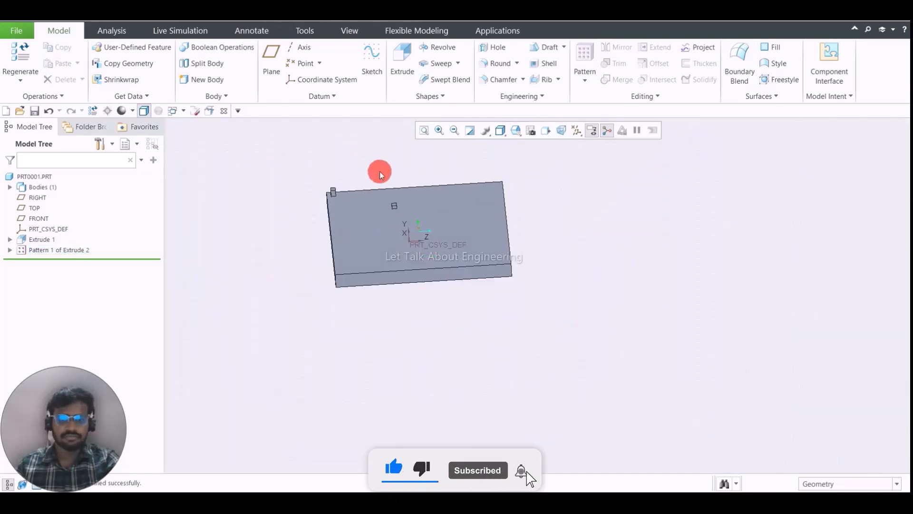
middle_drag(449, 180, 500, 243)
- Reopen the block pattern's definition and review the available pattern types, keeping the Point type
click(584, 88)
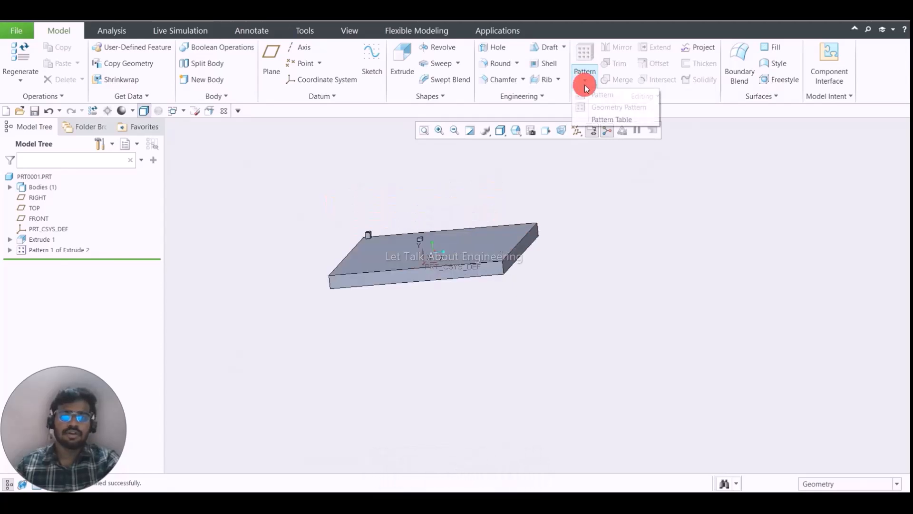
click(72, 249)
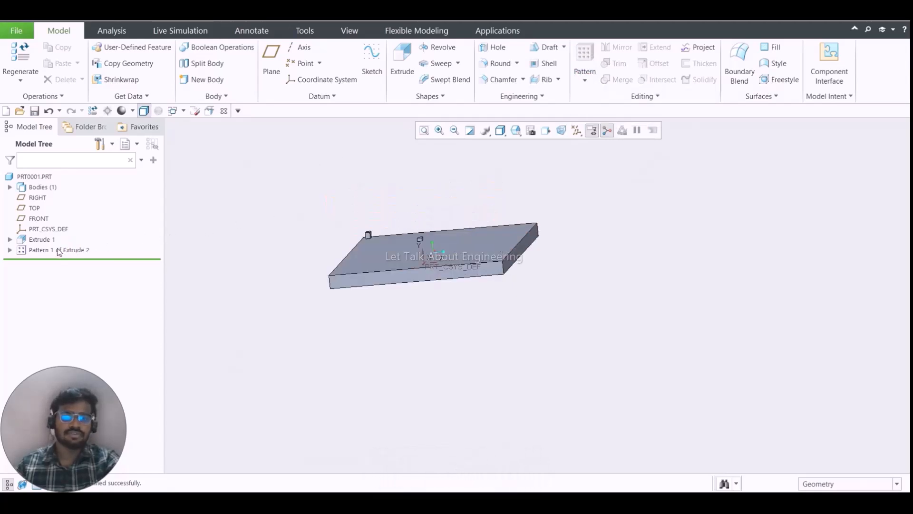
click(49, 250)
click(81, 184)
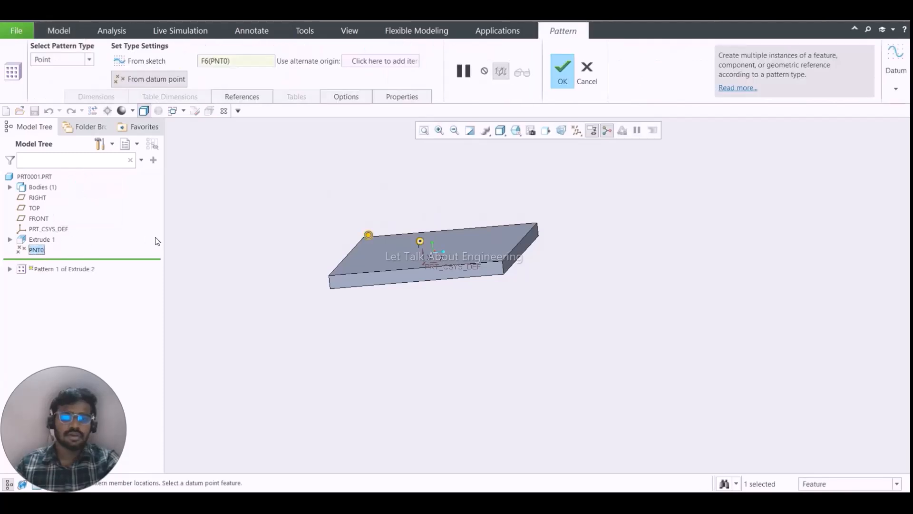
click(60, 60)
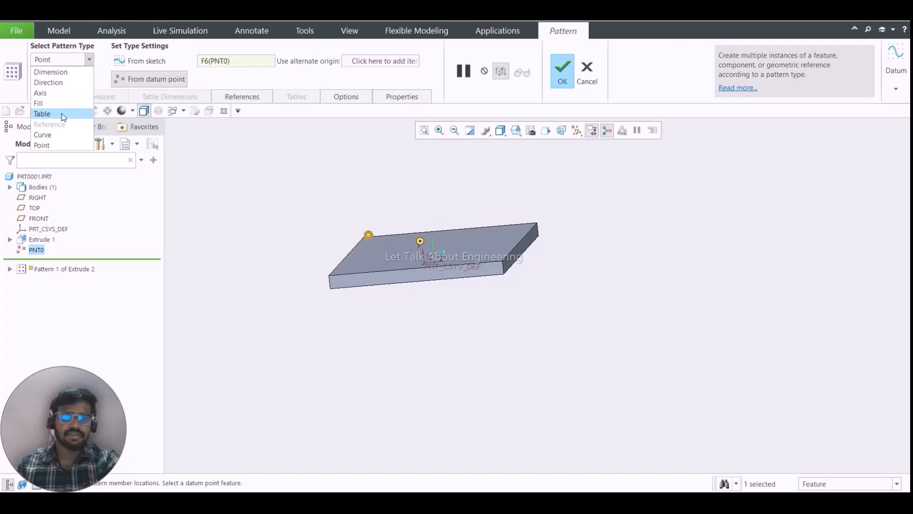
click(309, 72)
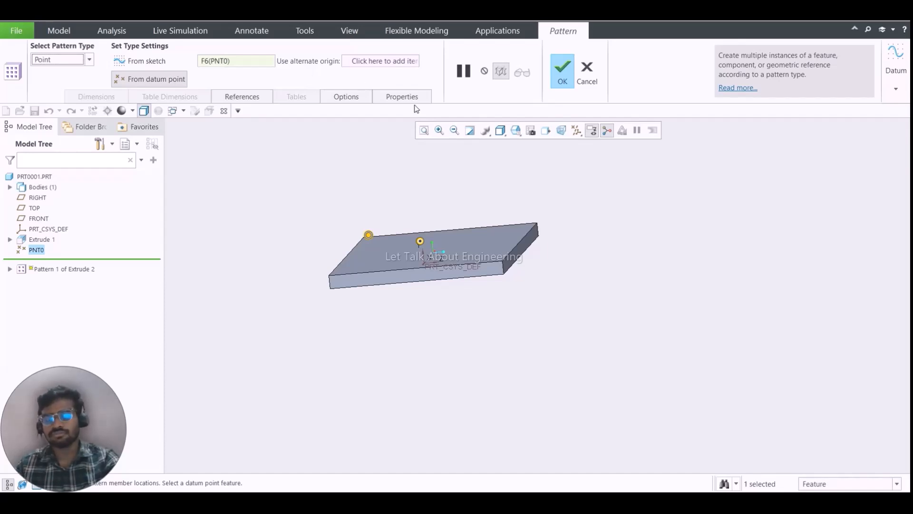
scroll(421, 233, up, 4)
scroll(422, 236, down, 4)
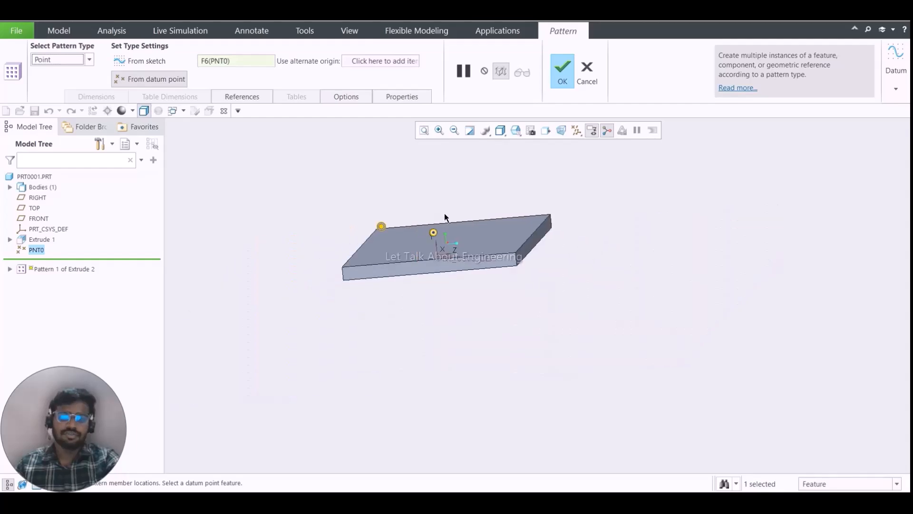